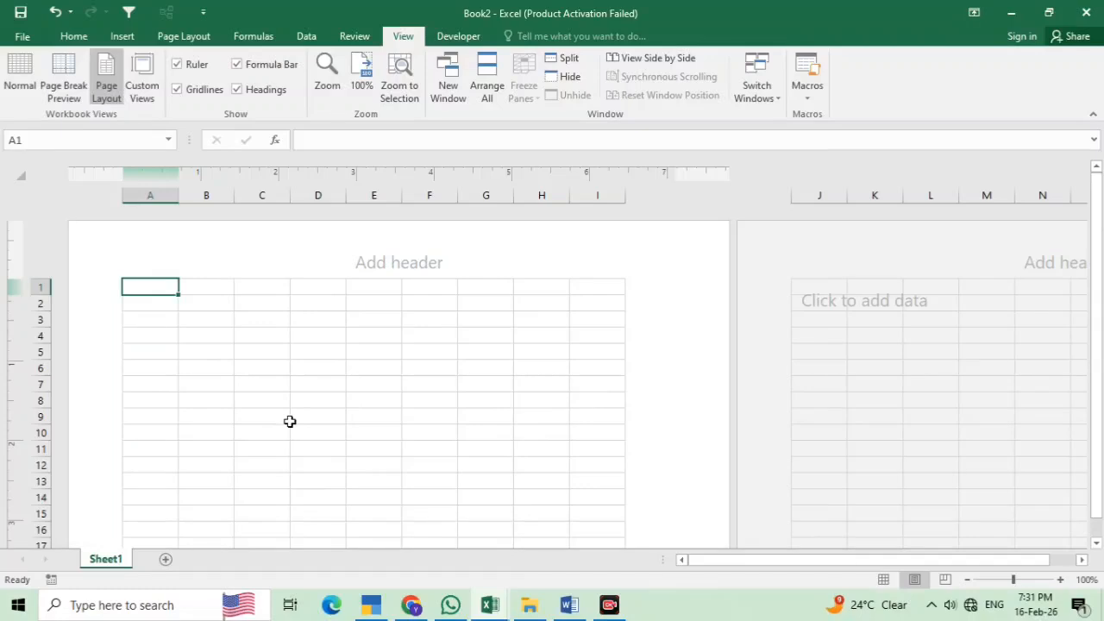
Scroll down through the blank Page Layout page and back up to the header area
{"action": "scroll", "coordinate": [332, 409], "scroll_direction": "down", "scroll_amount": 5}
{"action": "scroll", "coordinate": [330, 448], "scroll_direction": "down", "scroll_amount": 7}
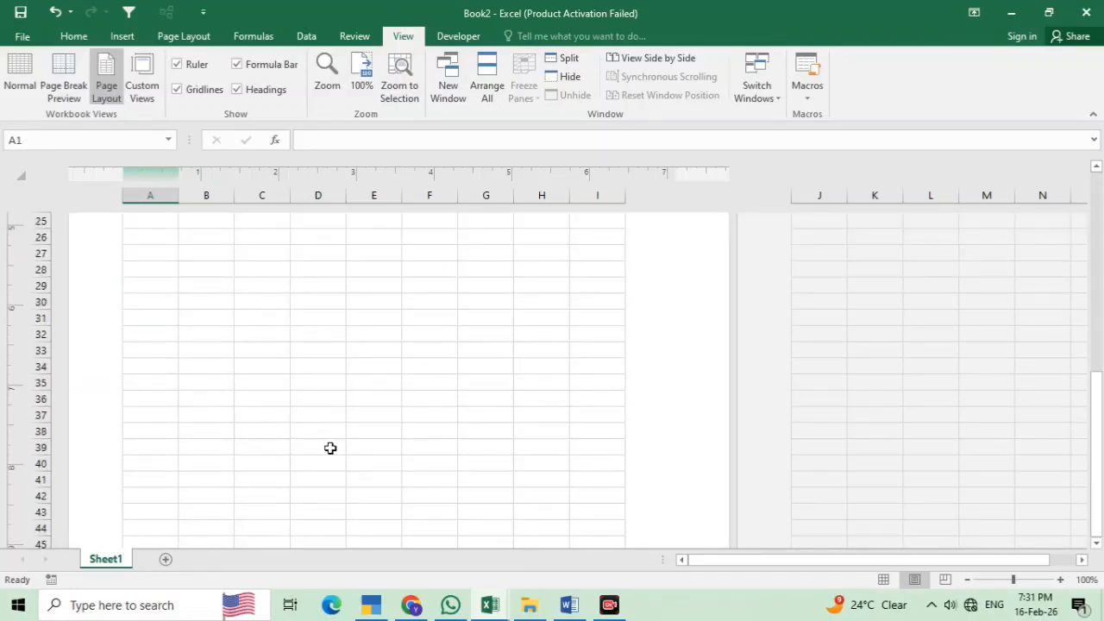
{"action": "scroll", "coordinate": [324, 457], "scroll_direction": "up", "scroll_amount": 8}
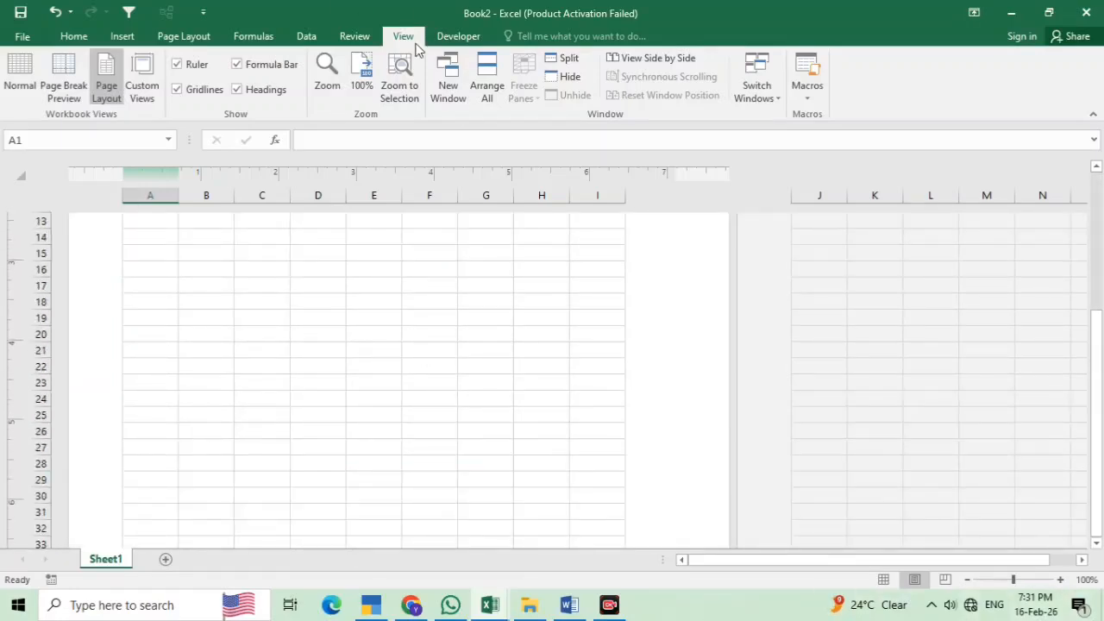
{"action": "scroll", "coordinate": [407, 297], "scroll_direction": "up", "scroll_amount": 5}
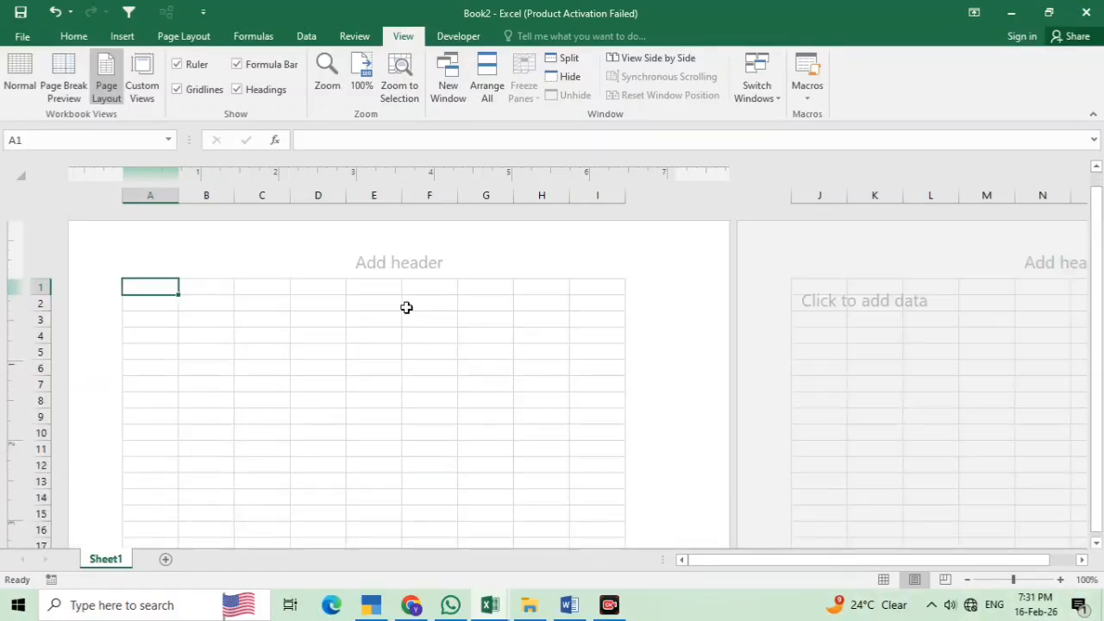
Change the paper size to A4 and select cell A7 for the headings
{"action": "left_click", "coordinate": [183, 37]}
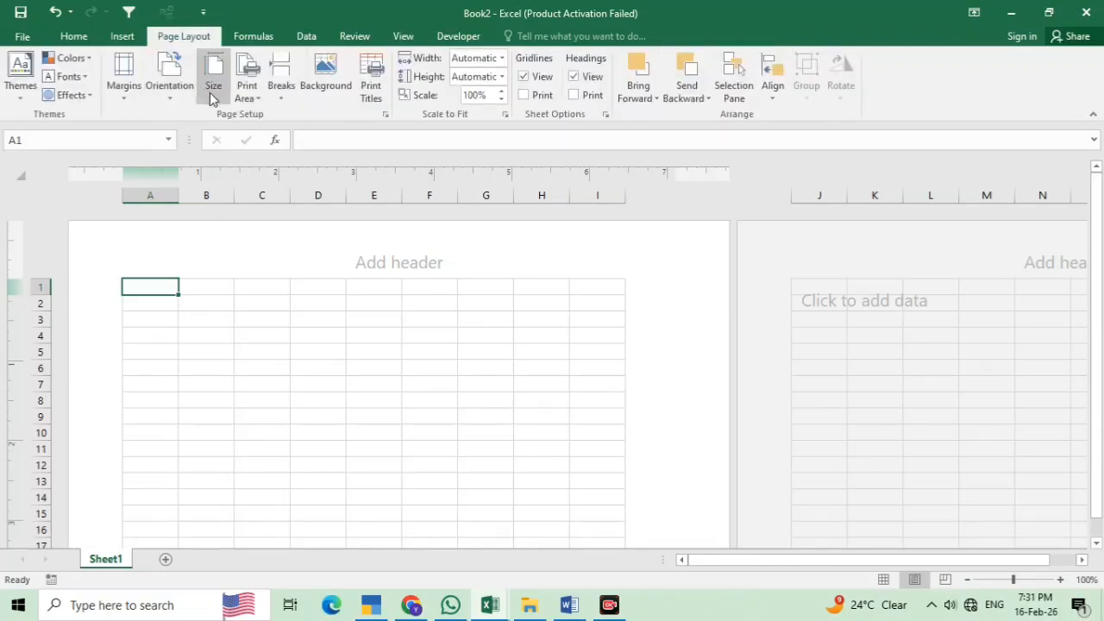
{"action": "left_click", "coordinate": [214, 95]}
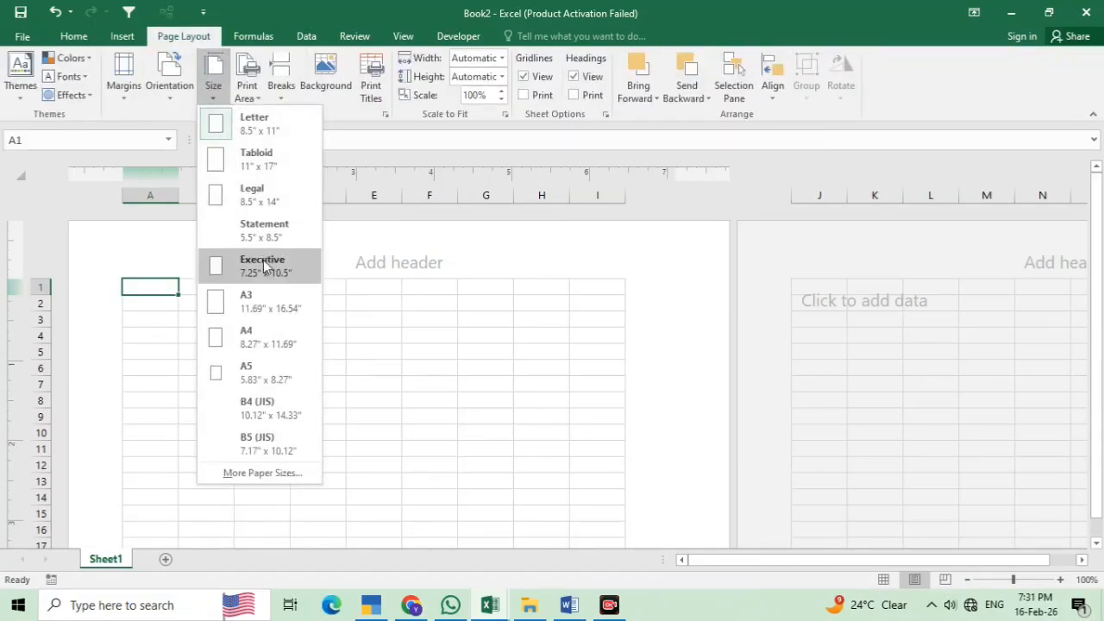
{"action": "left_click", "coordinate": [276, 340]}
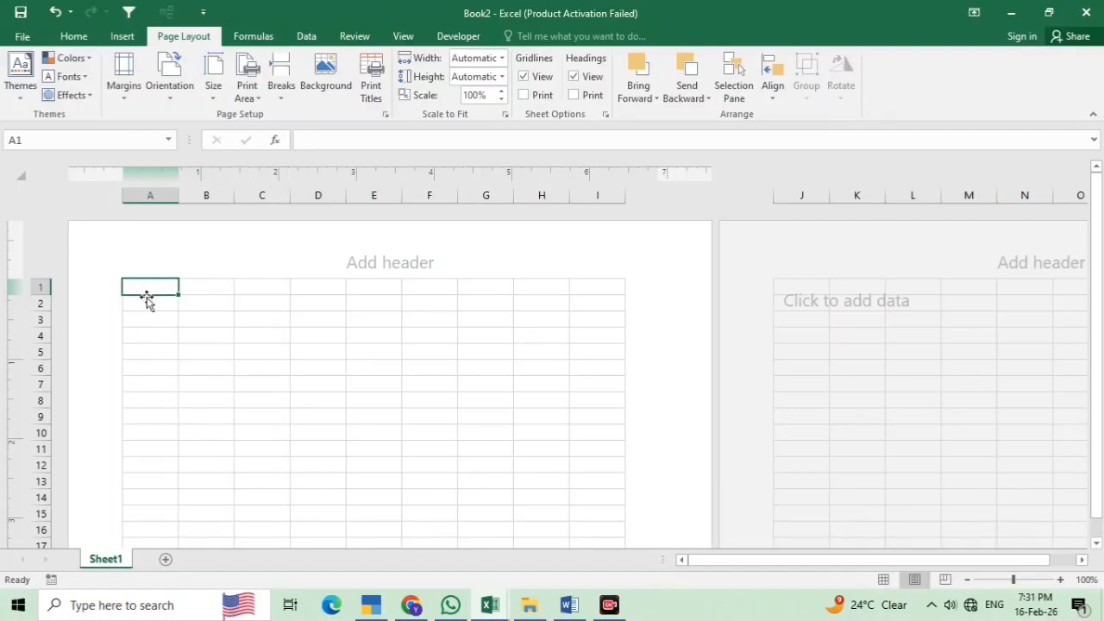
{"action": "left_click", "coordinate": [139, 385]}
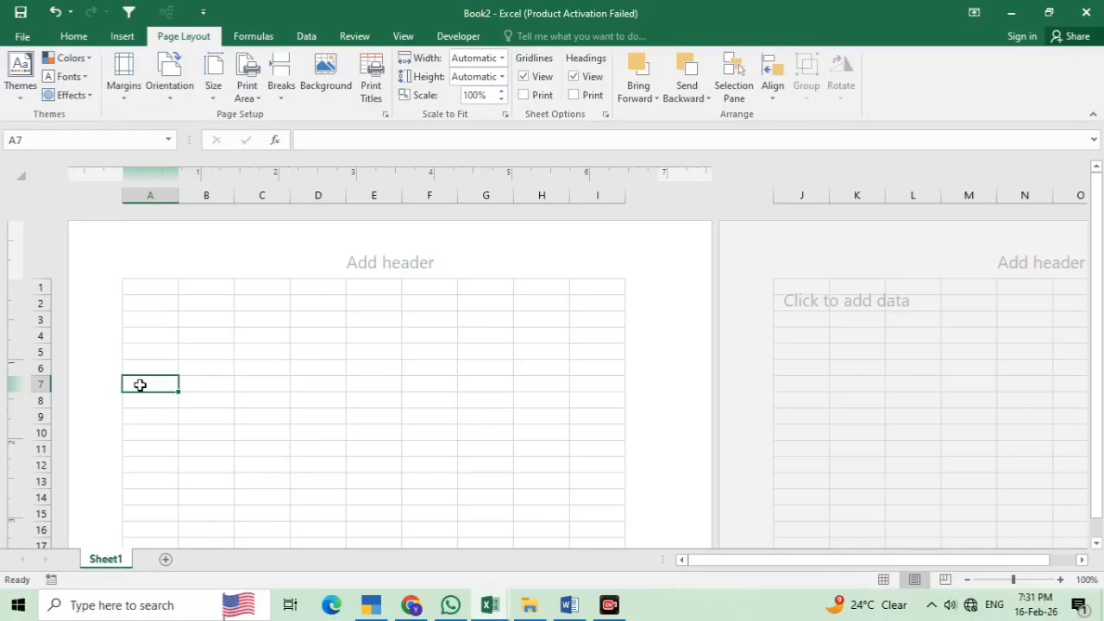
Enter the headings S.N in A7 and PRODUCT in B7
{"action": "type", "text": "S"}
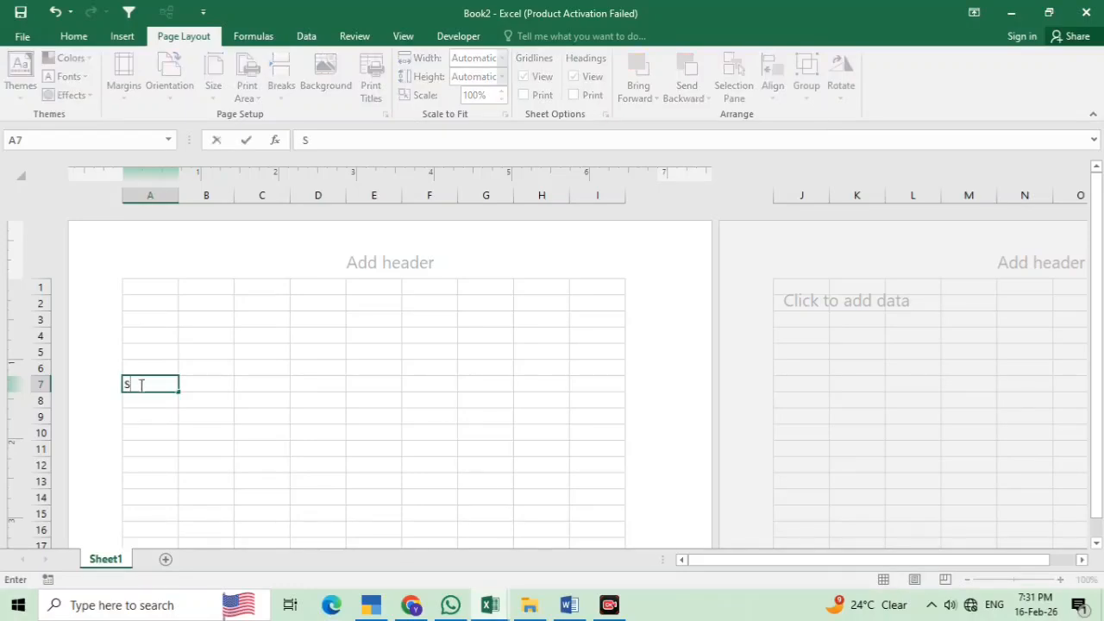
{"action": "type", "text": ".N."}
{"action": "key", "text": "Tab"}
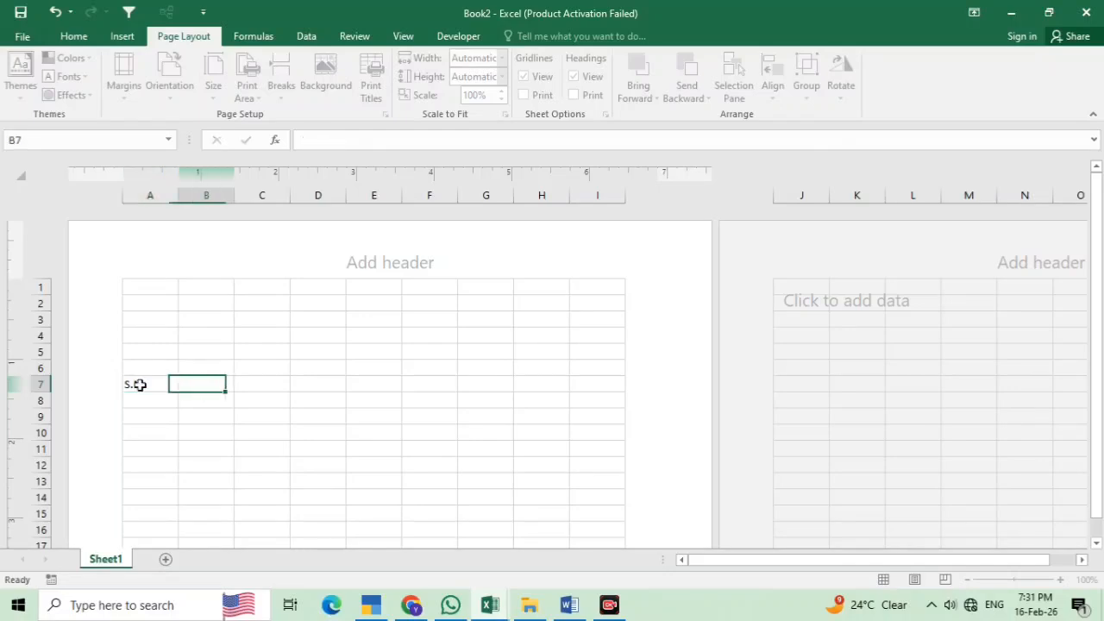
{"action": "type", "text": "P"}
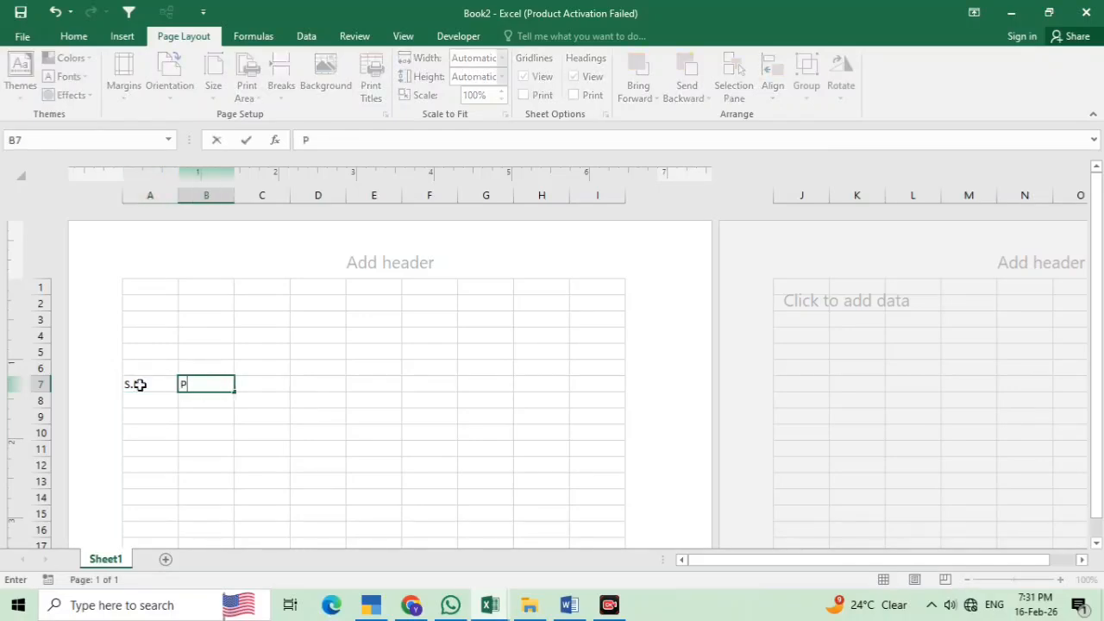
{"action": "type", "text": "RODUCT"}
{"action": "key", "text": "Tab"}
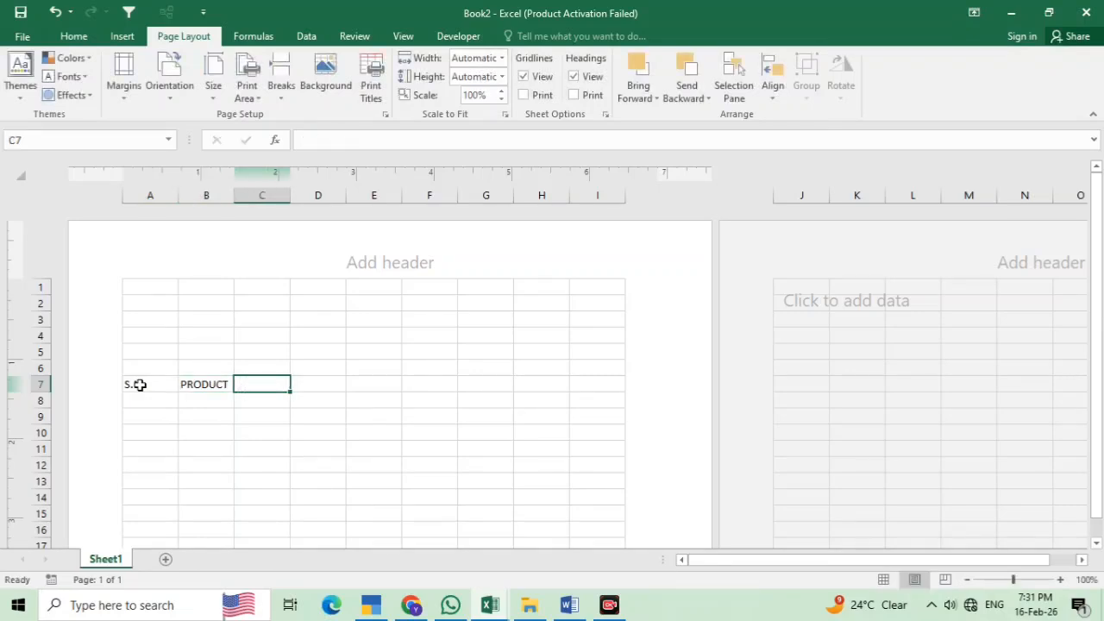
{"action": "key", "text": "Tab"}
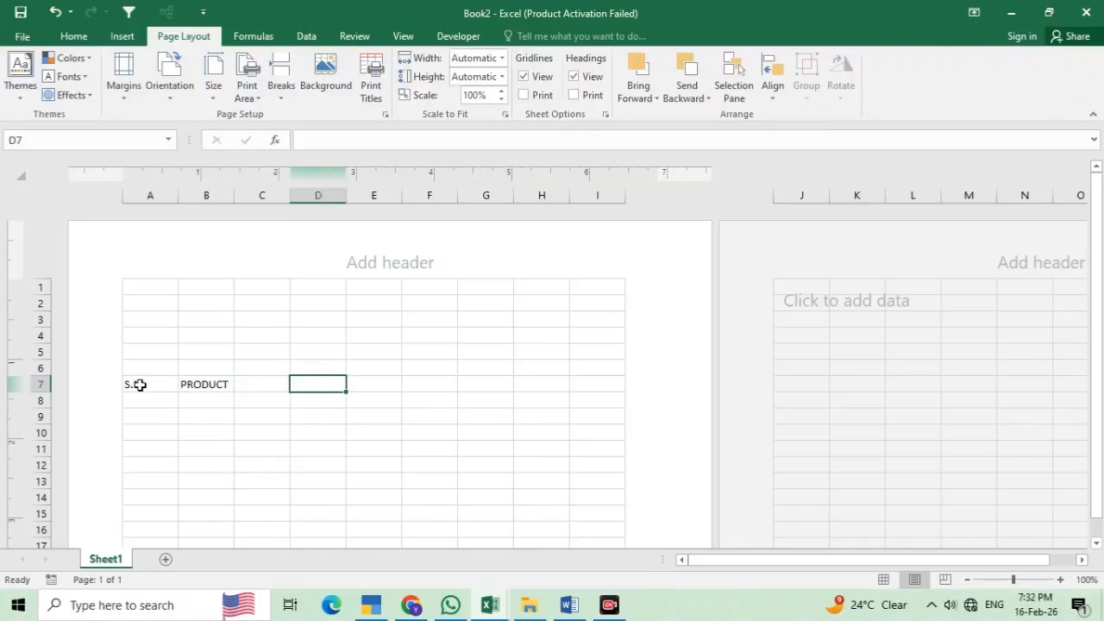
{"action": "key", "text": "Tab"}
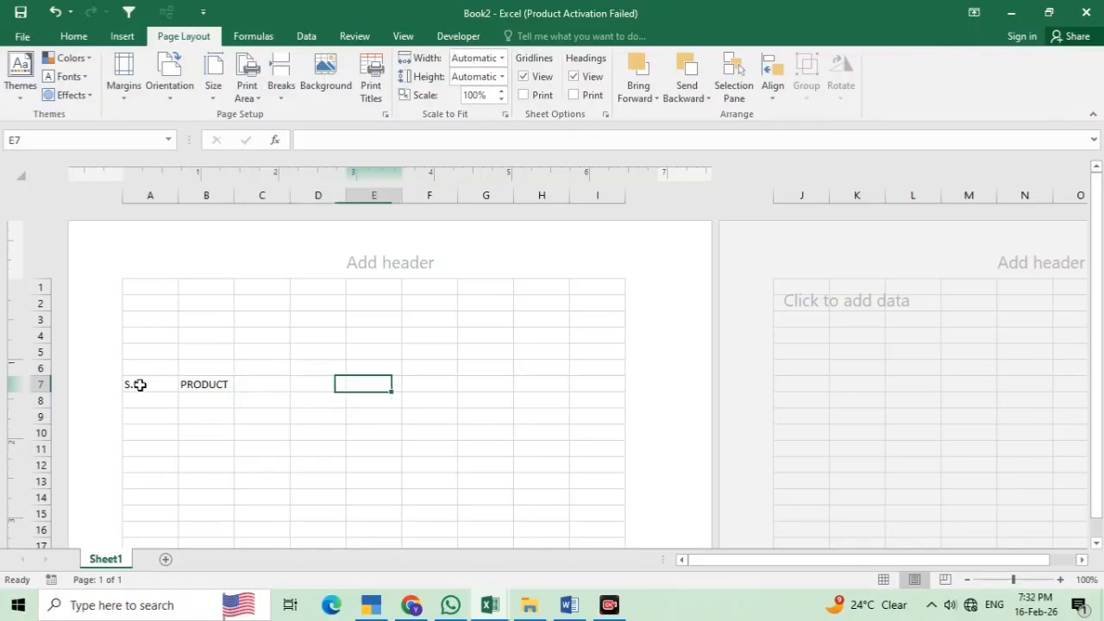
{"action": "key", "text": "Left"}
{"action": "key", "text": "Left"}
{"action": "key", "text": "Left"}
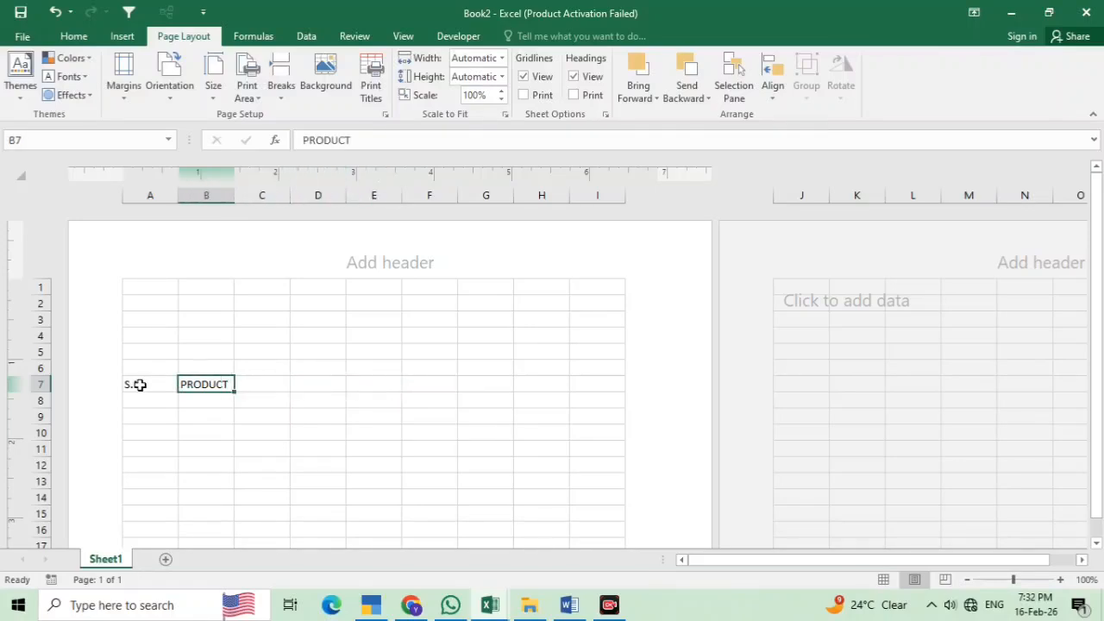
{"action": "key", "text": "Right"}
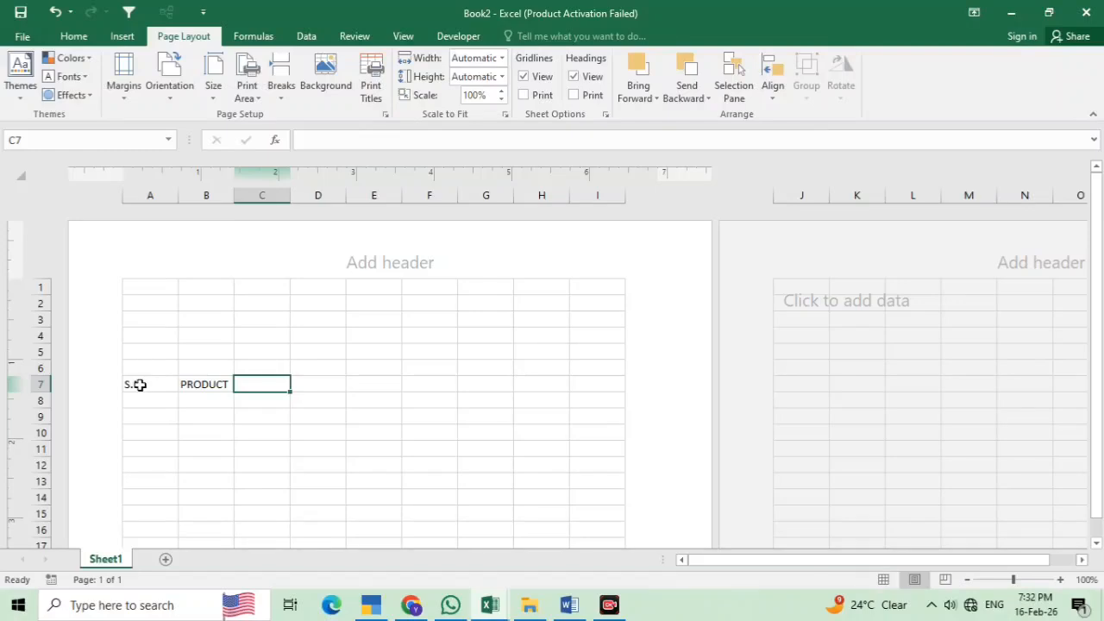
{"action": "key", "text": "Right"}
{"action": "key", "text": "Right"}
{"action": "key", "text": "Right"}
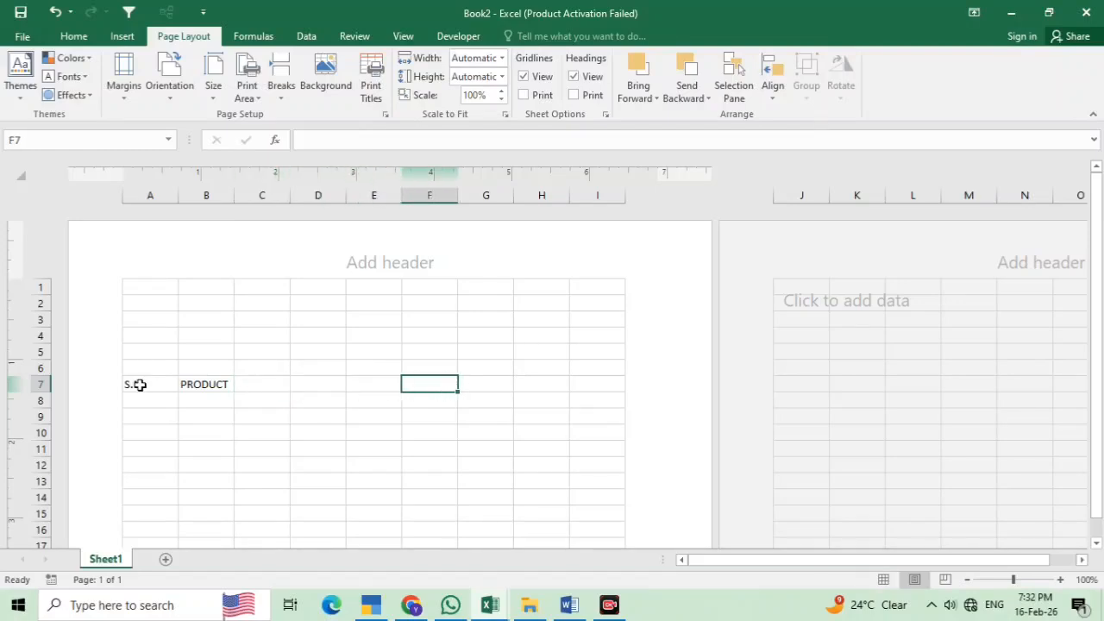
{"action": "key", "text": "Right"}
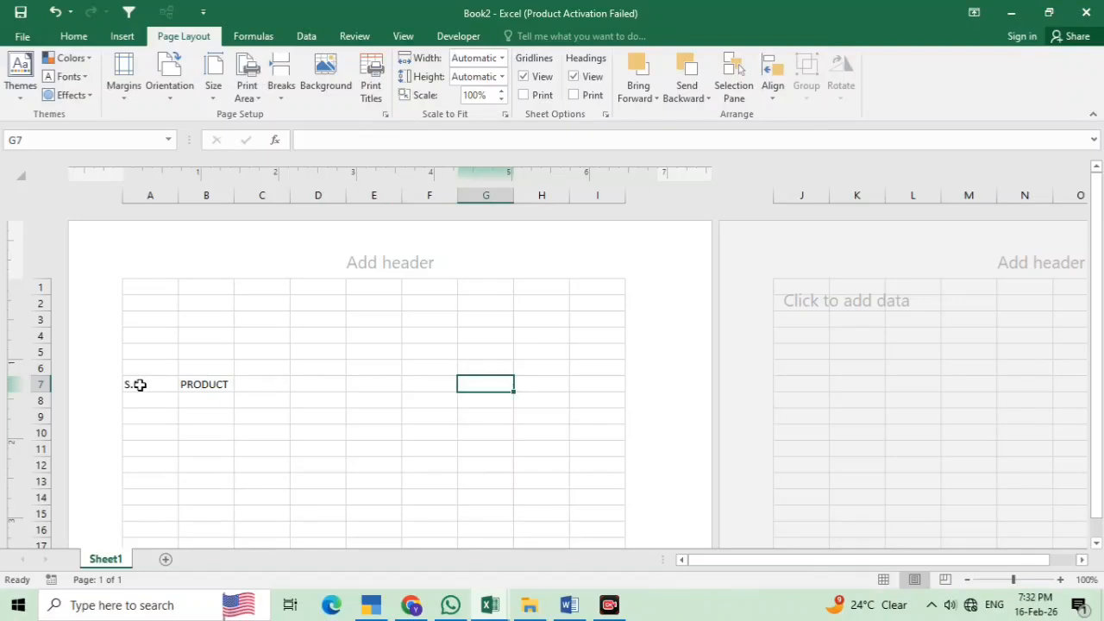
Enter PRICE, QUANTITY and TOTAL headings in G7, H7 and I7
{"action": "type", "text": "P"}
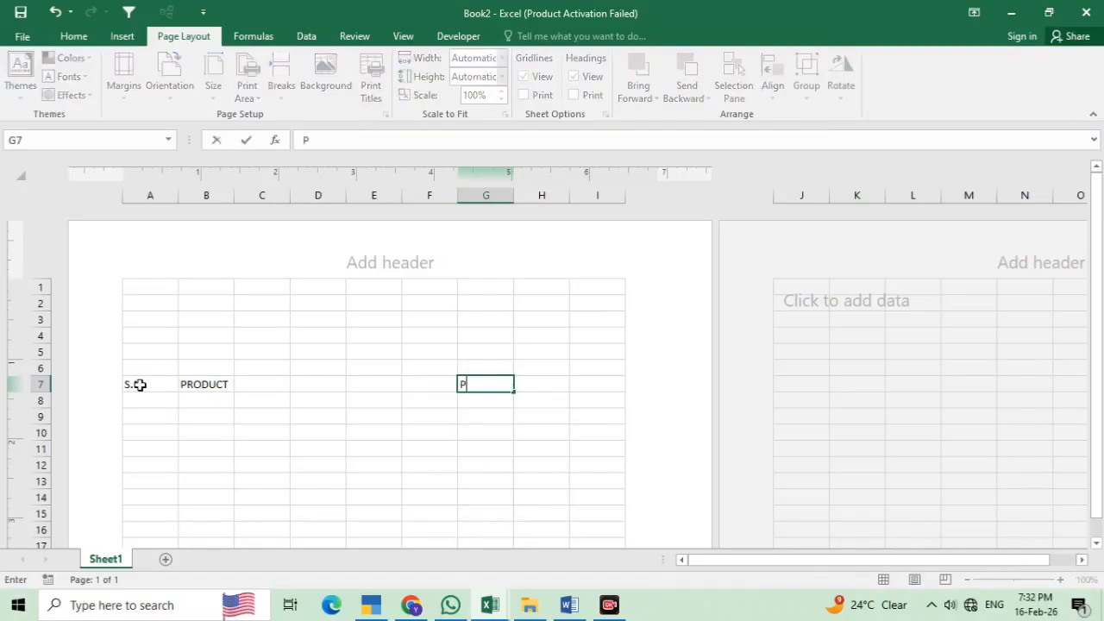
{"action": "type", "text": "RICE"}
{"action": "key", "text": "Right"}
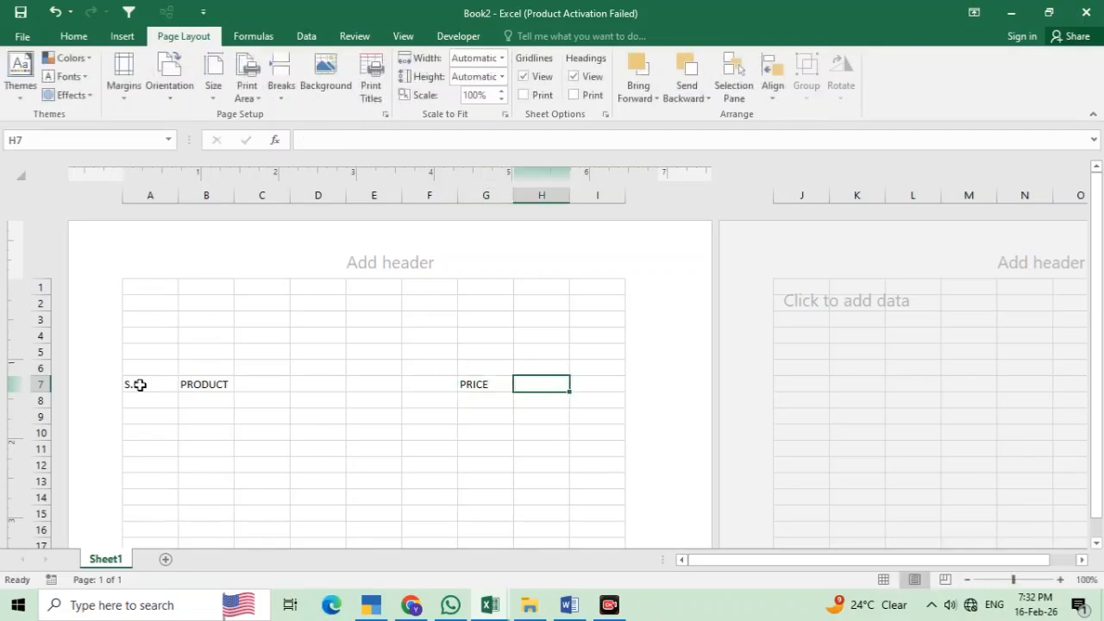
{"action": "type", "text": "Q"}
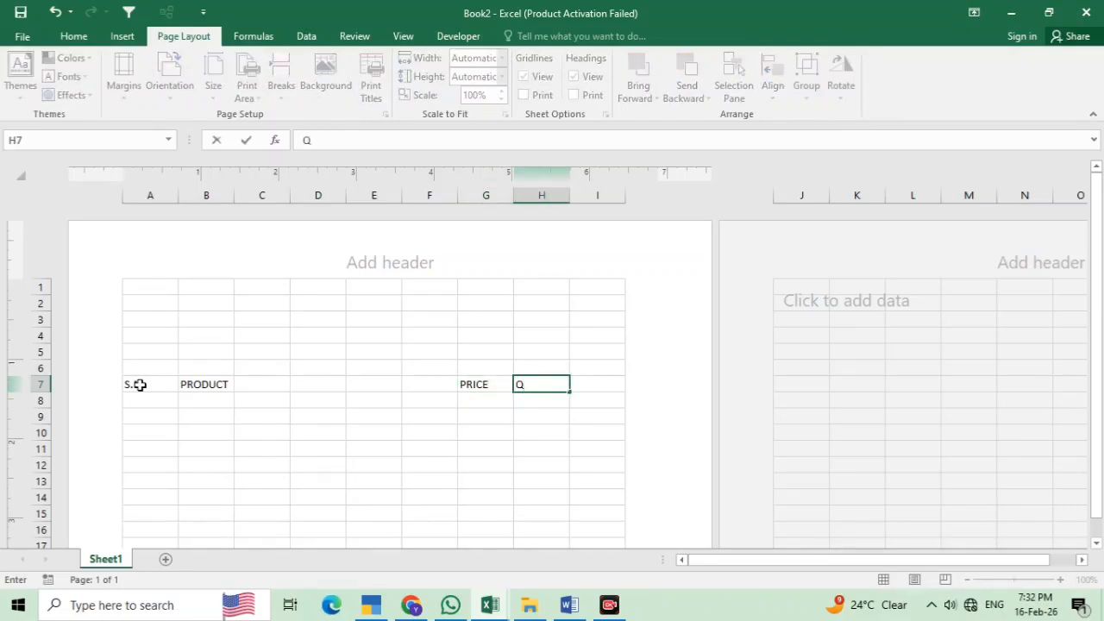
{"action": "type", "text": "UANTITY"}
{"action": "key", "text": "Tab"}
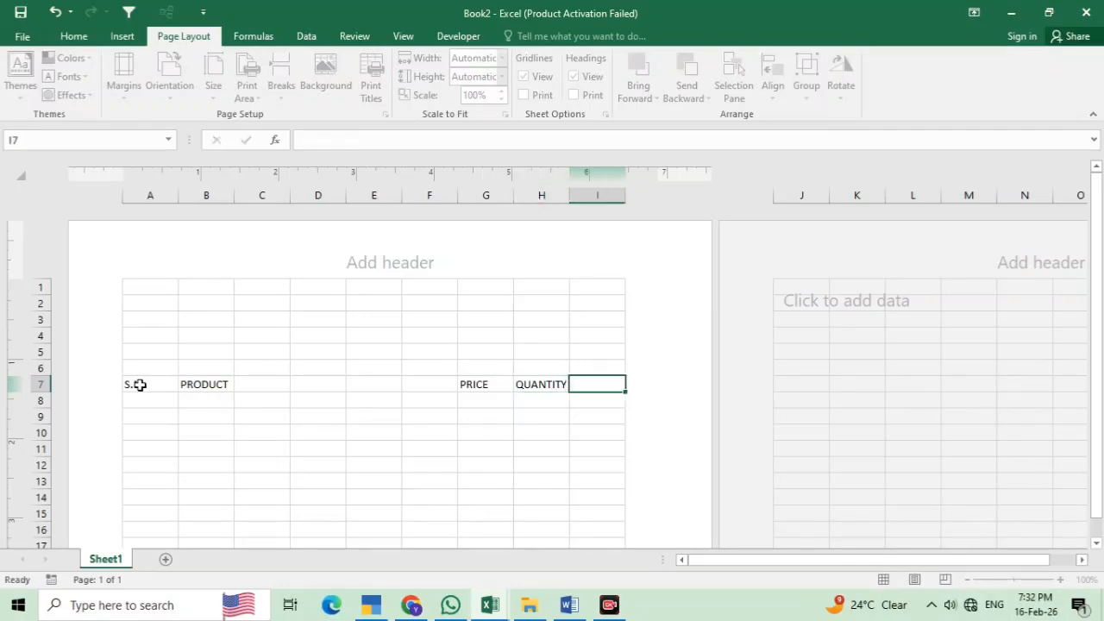
{"action": "type", "text": "TOTAL"}
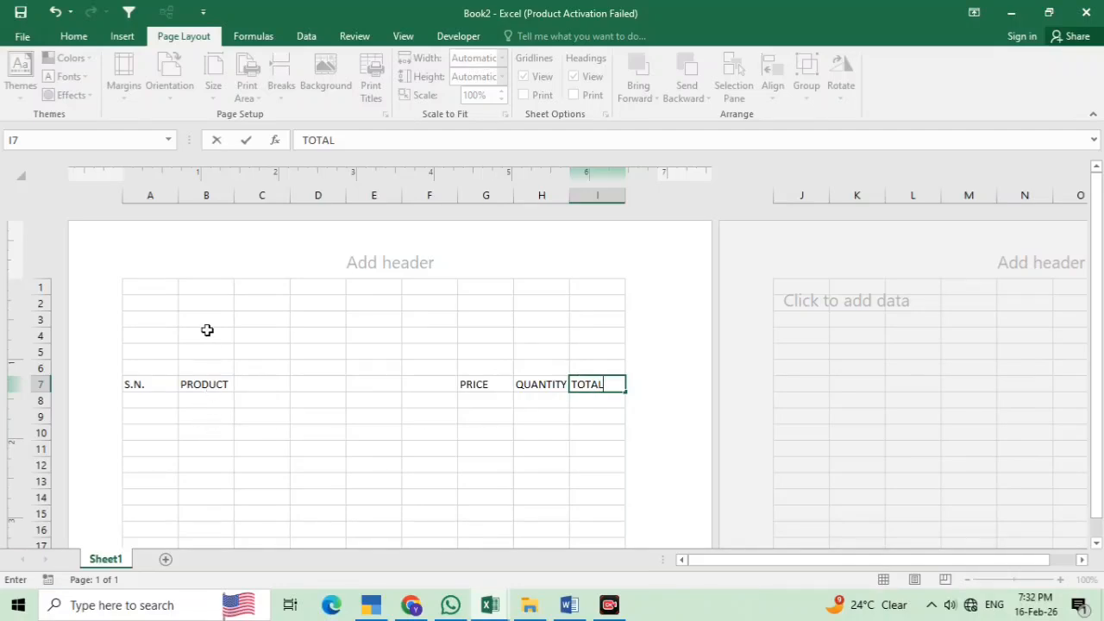
Merge each of rows 1–3 across columns A to I
{"action": "left_click_drag", "start_coordinate": [162, 288], "coordinate": [599, 320]}
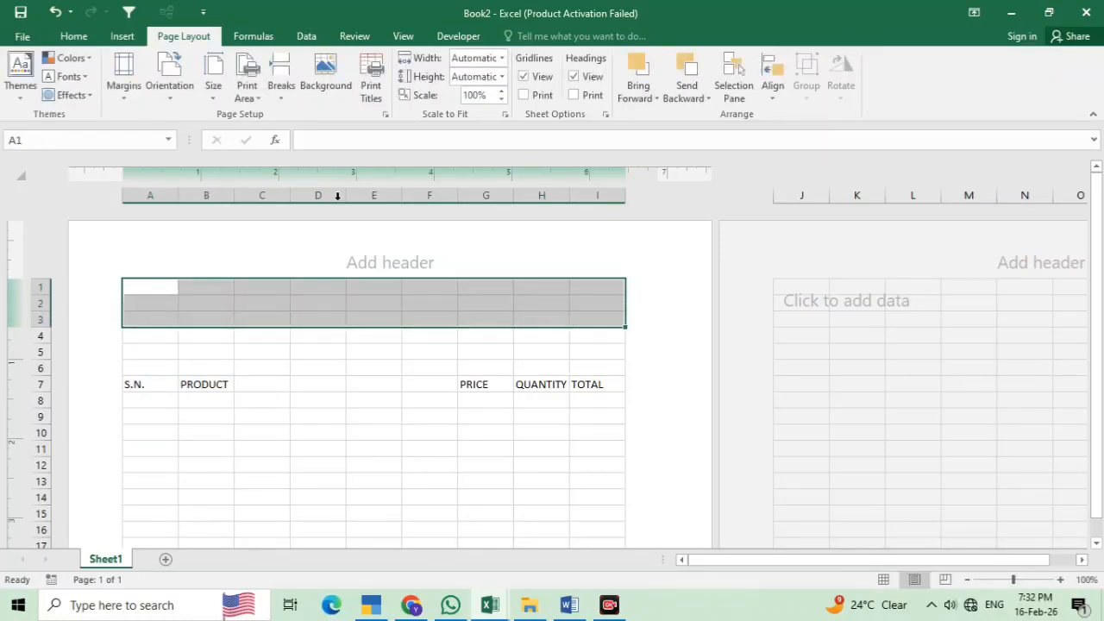
{"action": "left_click", "coordinate": [74, 36]}
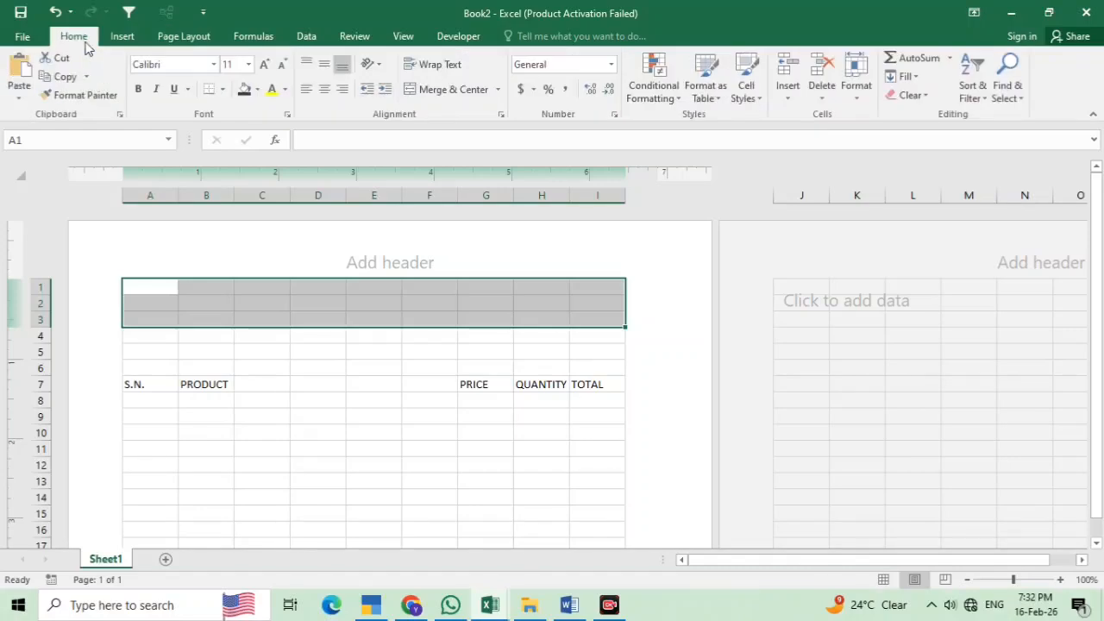
{"action": "left_click", "coordinate": [499, 90]}
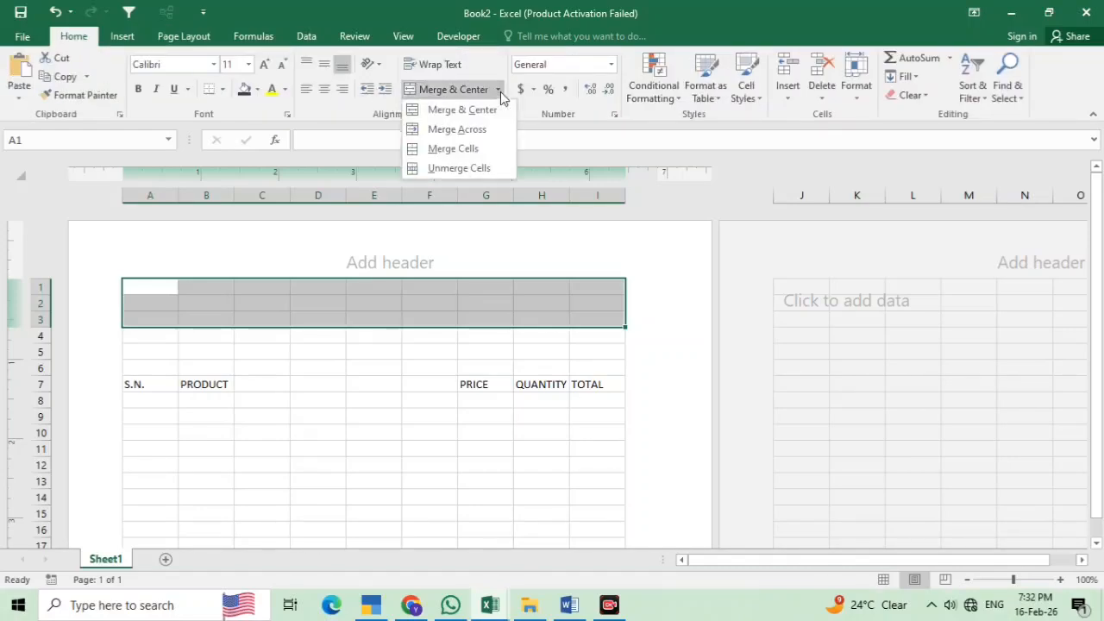
{"action": "left_click", "coordinate": [456, 130]}
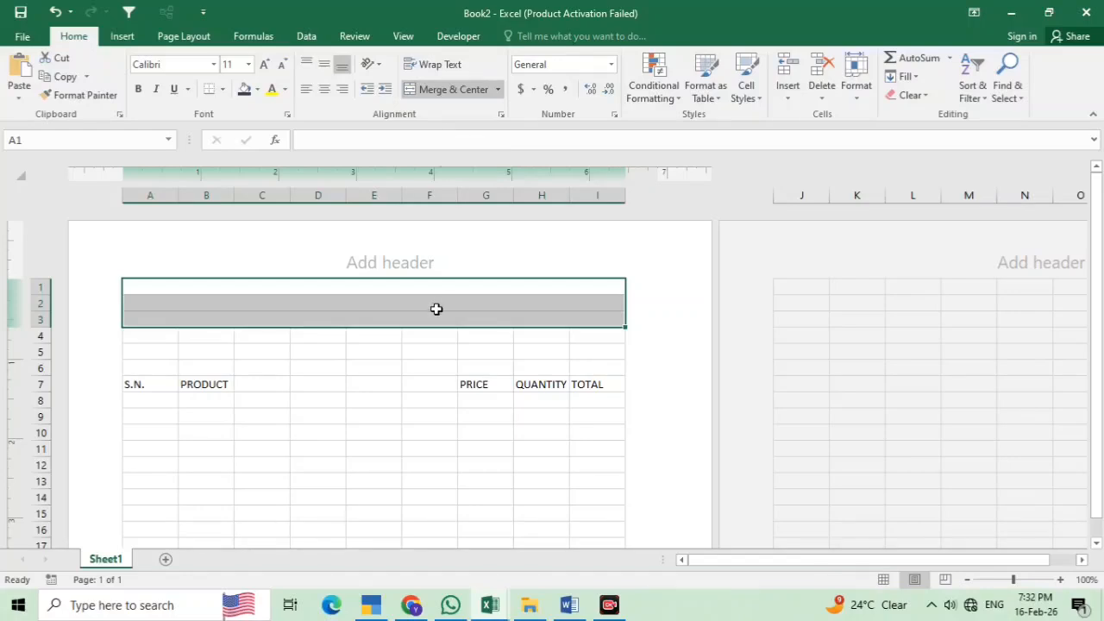
{"action": "left_click", "coordinate": [412, 364]}
{"action": "left_click", "coordinate": [313, 286]}
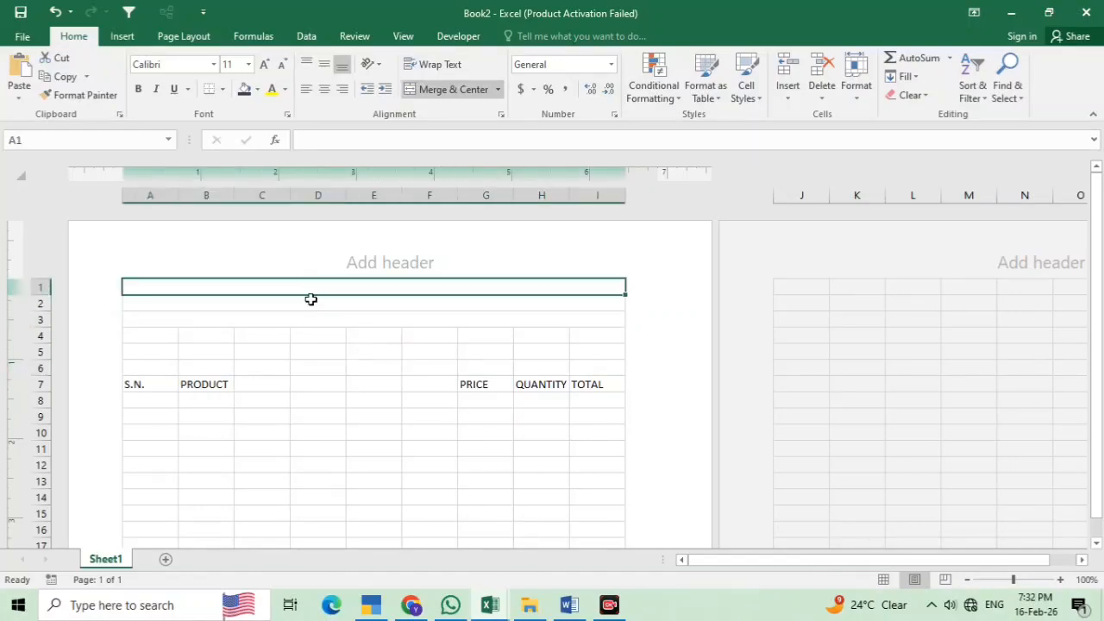
{"action": "left_click", "coordinate": [308, 304]}
{"action": "left_click", "coordinate": [306, 319]}
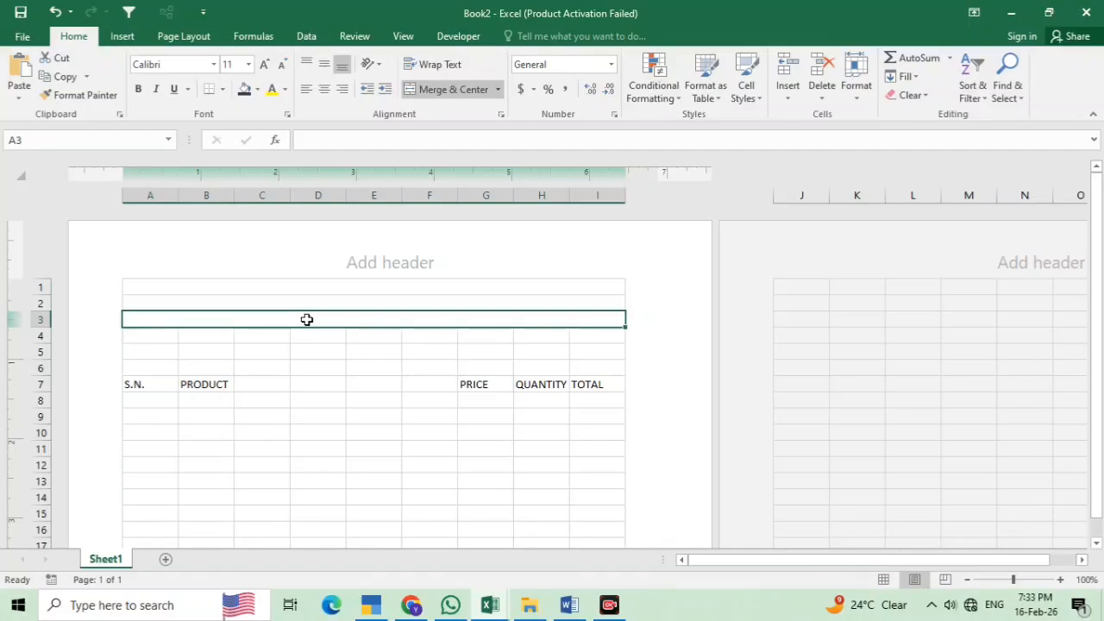
Apply All Borders to every cell of the whole sheet
{"action": "key", "text": "ctrl+a"}
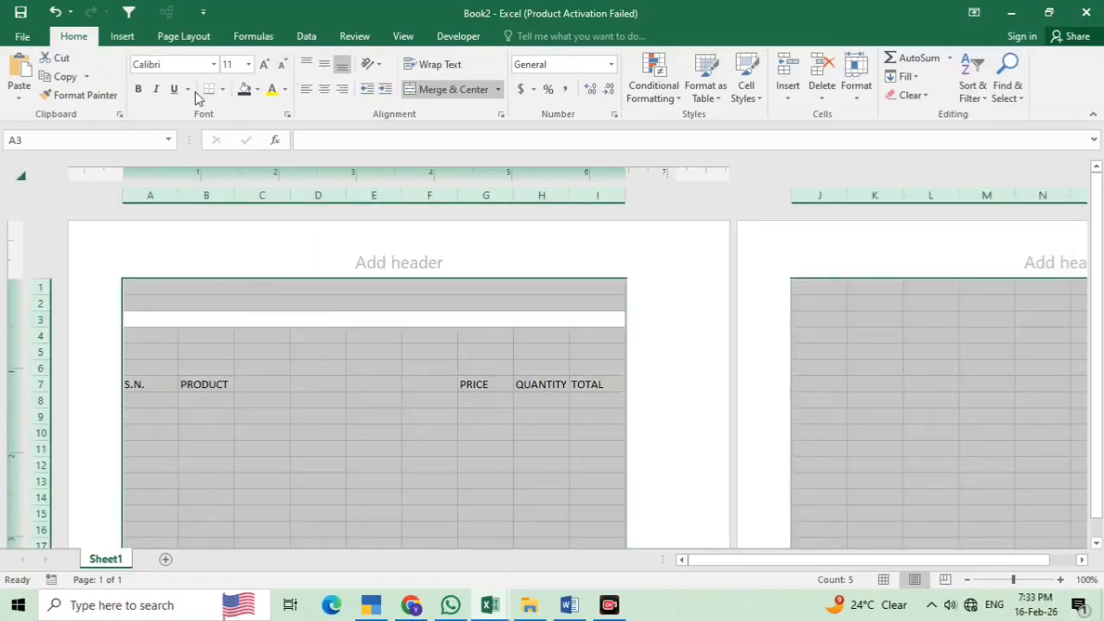
{"action": "left_click", "coordinate": [222, 89]}
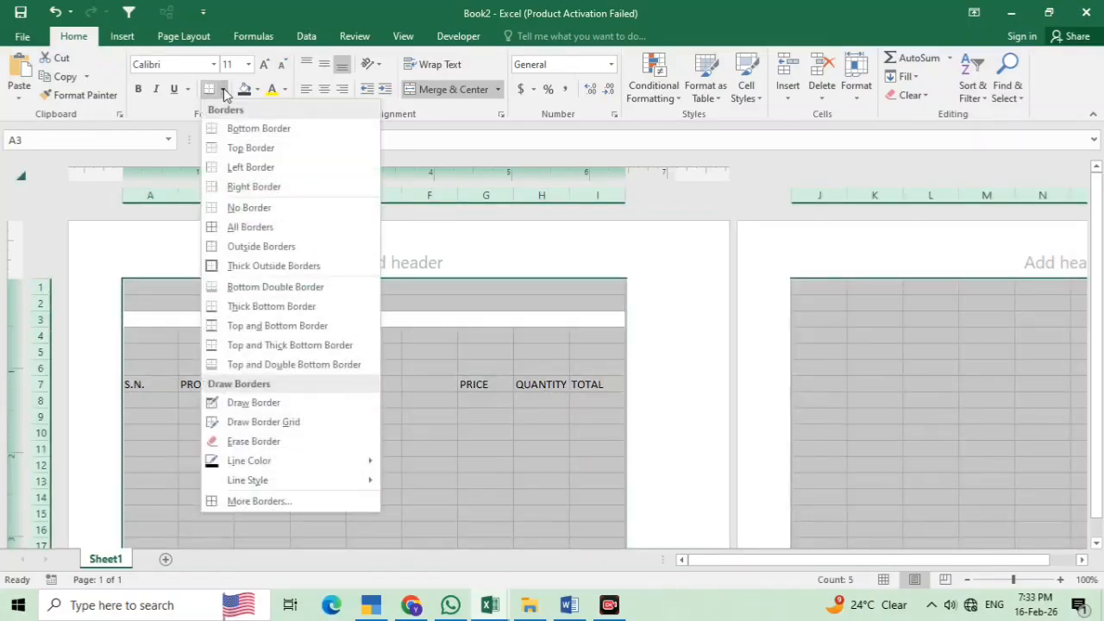
{"action": "left_click", "coordinate": [234, 227]}
{"action": "left_click", "coordinate": [412, 432]}
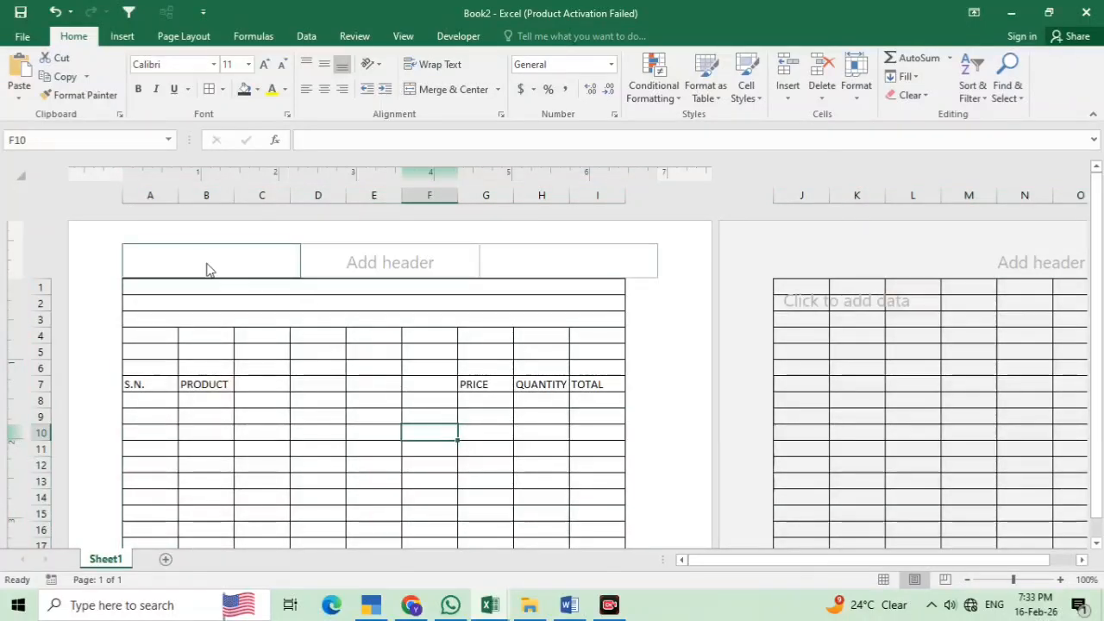
{"action": "left_click", "coordinate": [187, 287]}
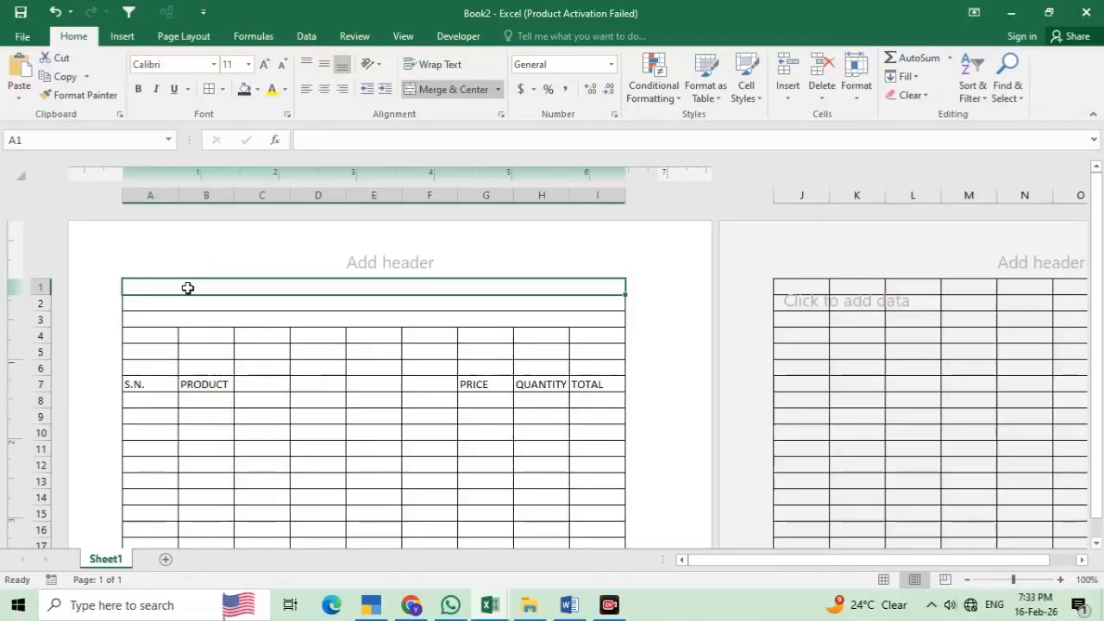
Type SHIVA MOBILE SHOP in row 1 and centre it
{"action": "type", "text": "SHI"}
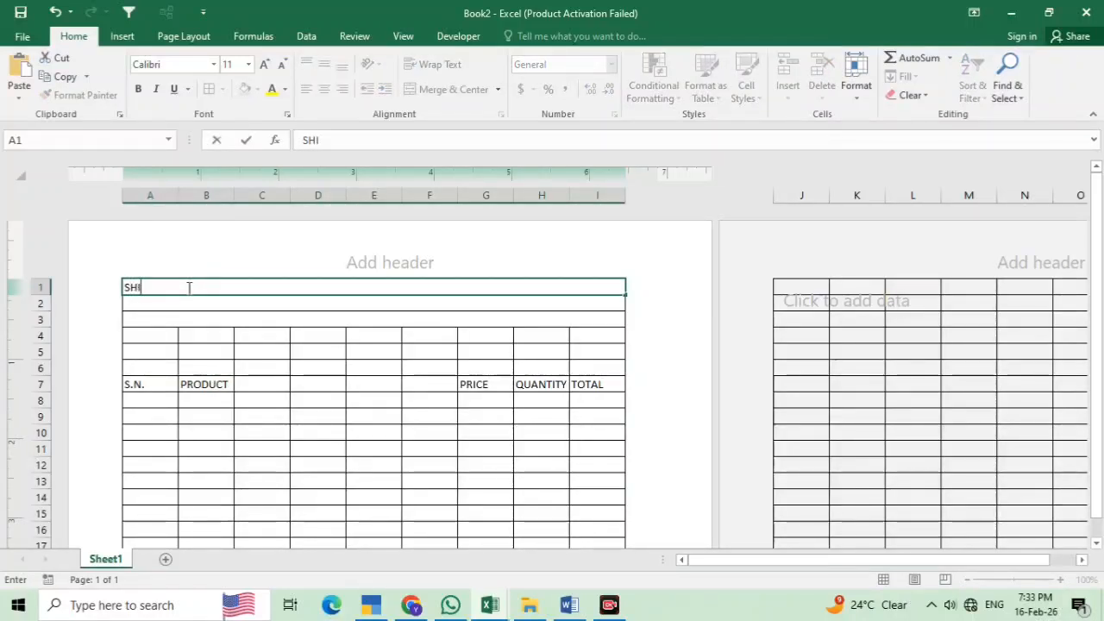
{"action": "type", "text": "VA MOB"}
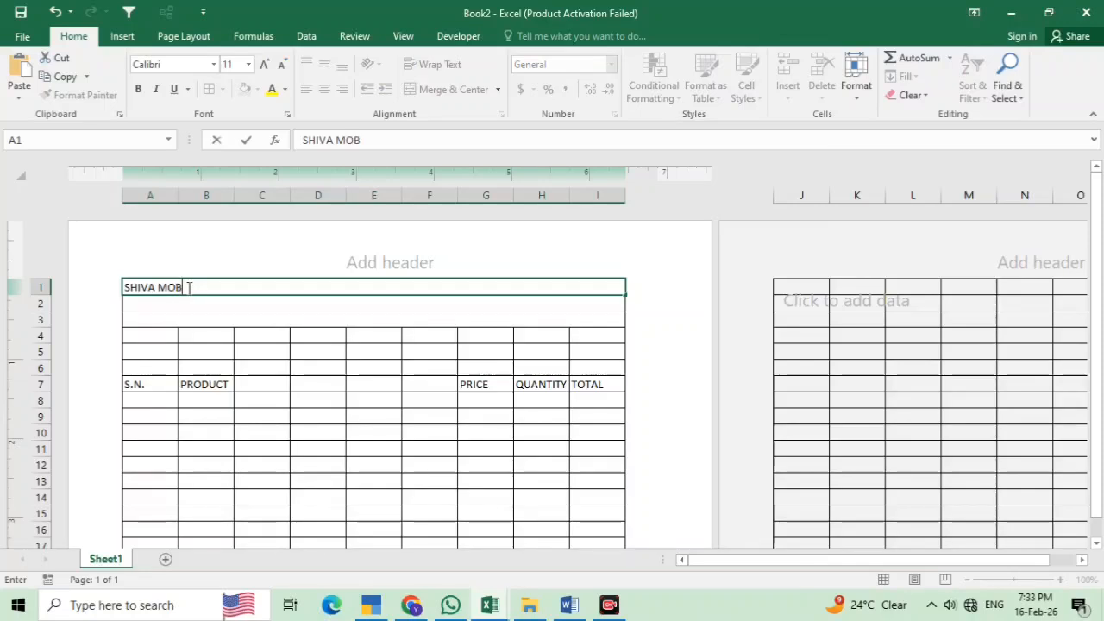
{"action": "type", "text": "ILE SHOP"}
{"action": "left_click", "coordinate": [366, 414]}
{"action": "left_click", "coordinate": [236, 288]}
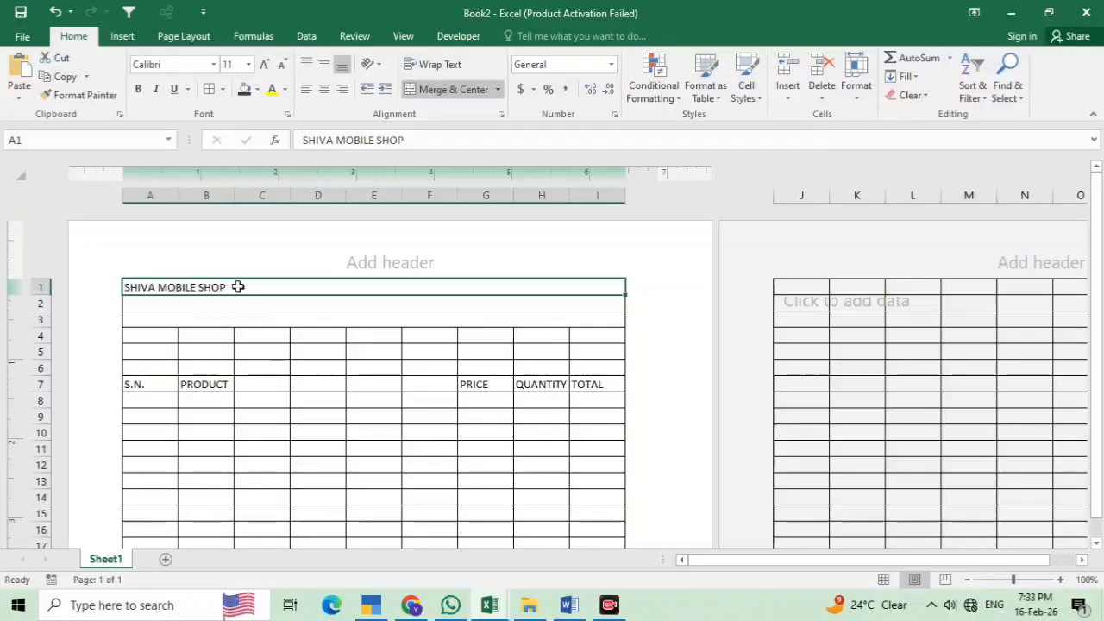
{"action": "left_click_drag", "start_coordinate": [239, 288], "coordinate": [256, 319]}
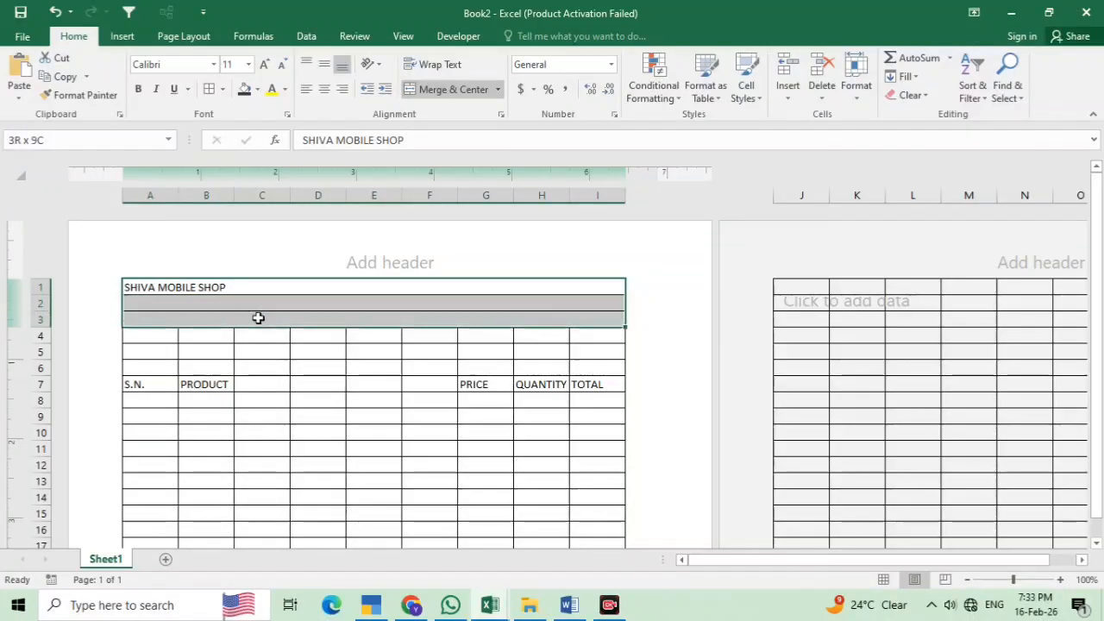
{"action": "left_click", "coordinate": [327, 91]}
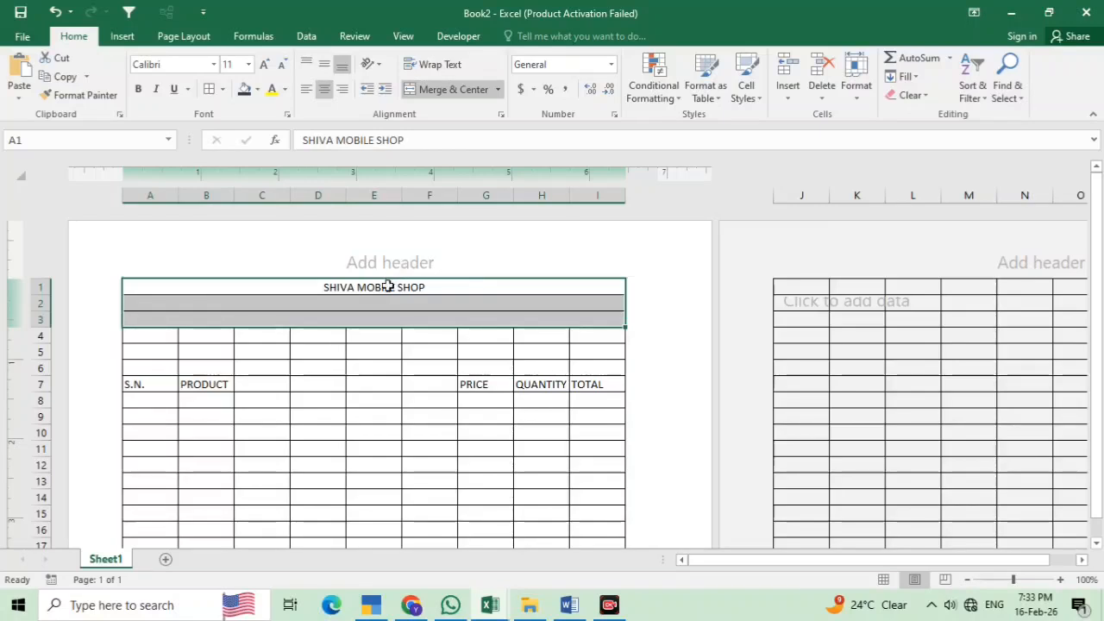
Make the title bold, 22 pt, in Artifakt Element Black
{"action": "left_click", "coordinate": [387, 286]}
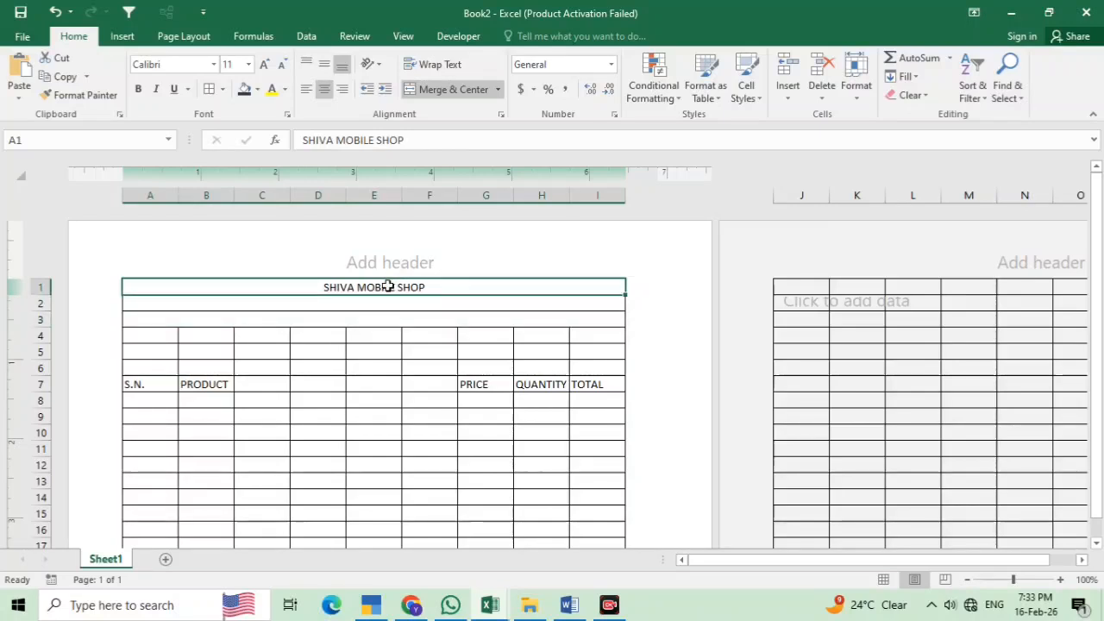
{"action": "left_click", "coordinate": [138, 89]}
{"action": "left_click", "coordinate": [264, 65]}
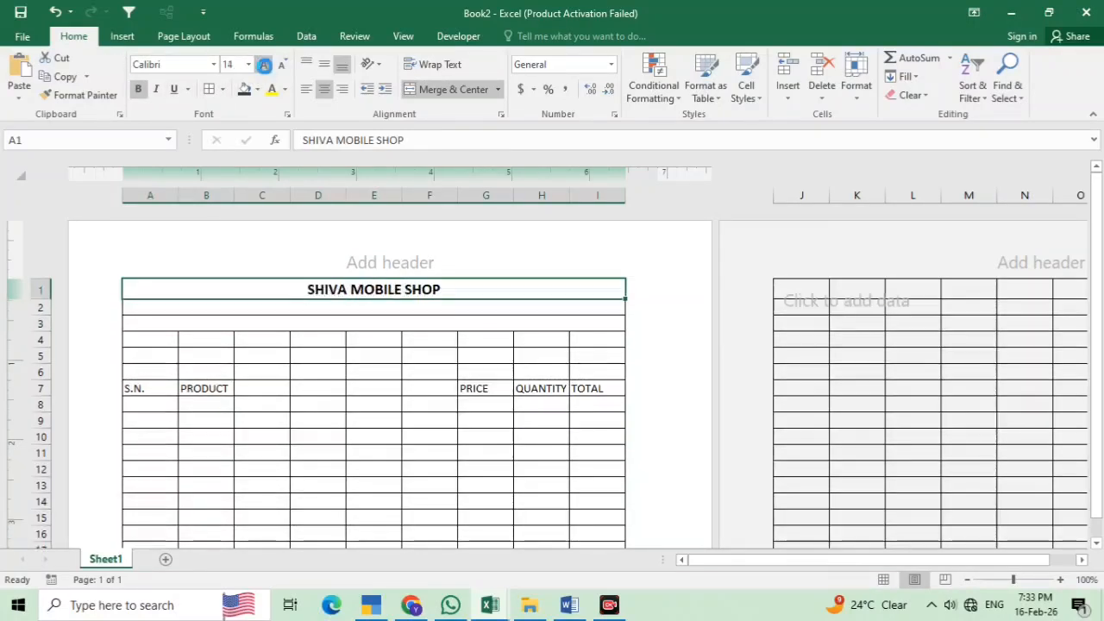
{"action": "left_click", "coordinate": [264, 64]}
{"action": "left_click", "coordinate": [264, 65]}
{"action": "left_click", "coordinate": [264, 65]}
{"action": "left_click", "coordinate": [263, 65]}
{"action": "left_click", "coordinate": [264, 65]}
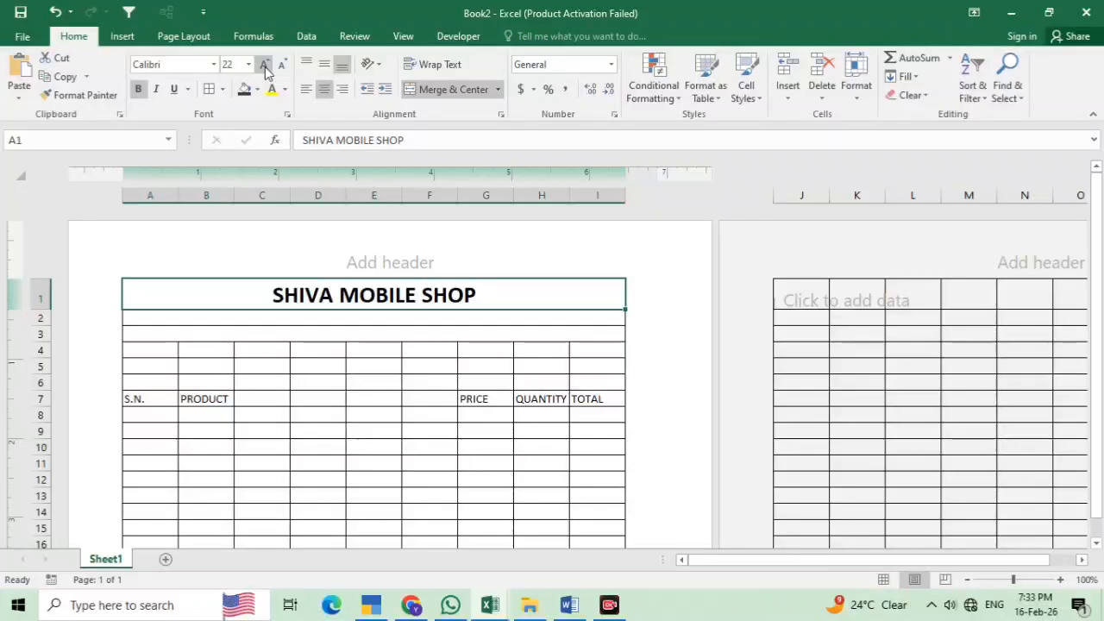
{"action": "left_click", "coordinate": [213, 65]}
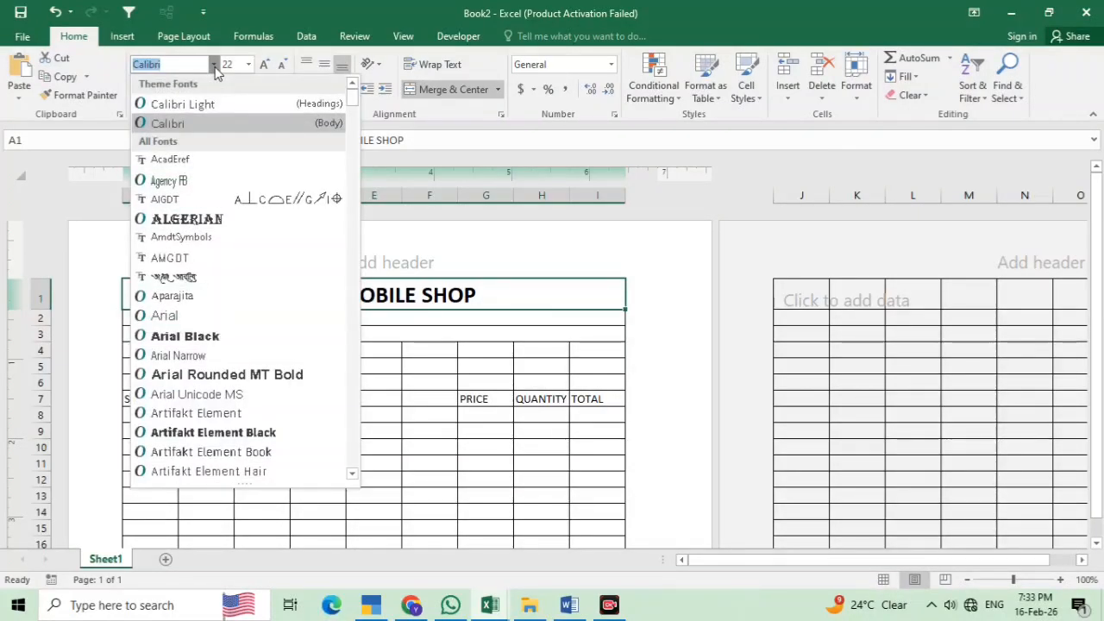
{"action": "left_click", "coordinate": [211, 432]}
{"action": "left_click", "coordinate": [331, 319]}
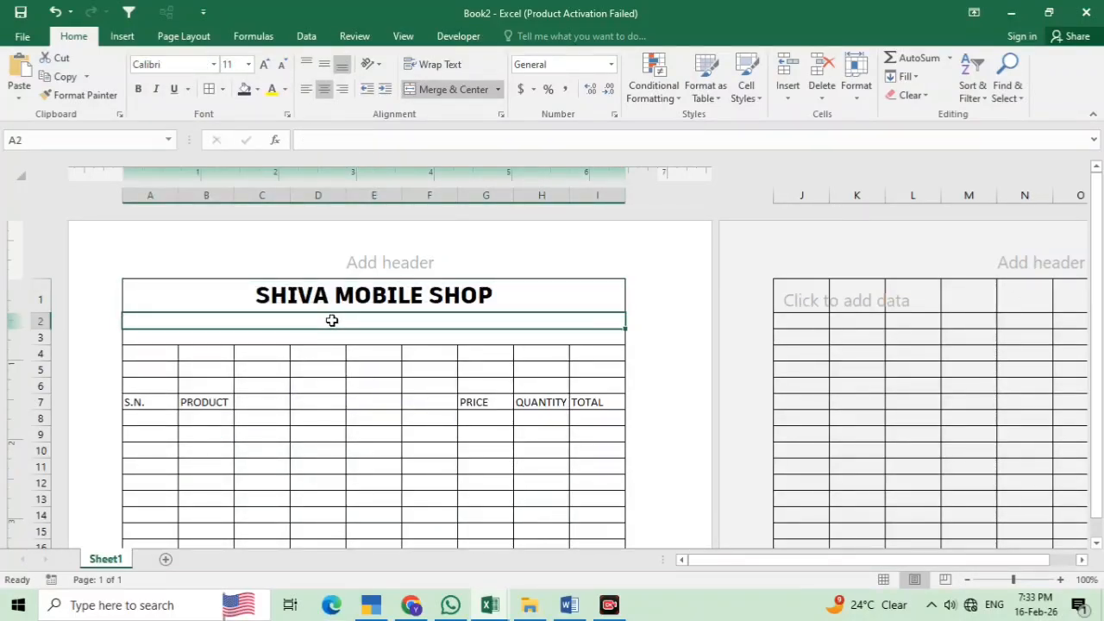
{"action": "left_click_drag", "start_coordinate": [331, 327], "coordinate": [332, 338]}
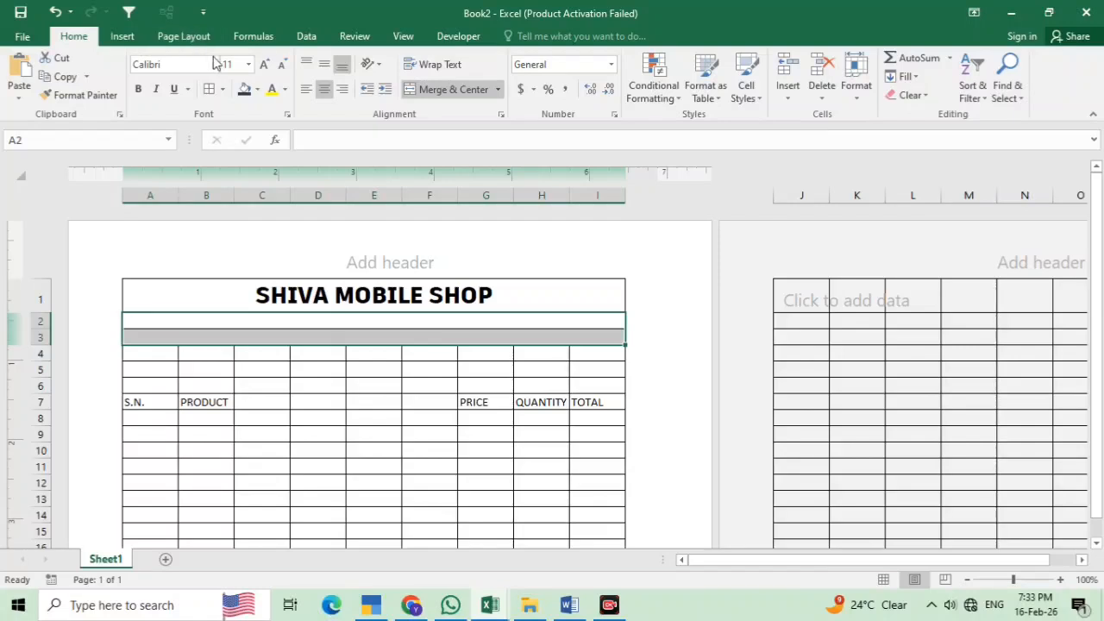
Apply Arial Rounded MT Bold to rows 2–3 and enter KHARAGPUR DEVCHANDPUR VARANASI in row 2
{"action": "left_click", "coordinate": [214, 64]}
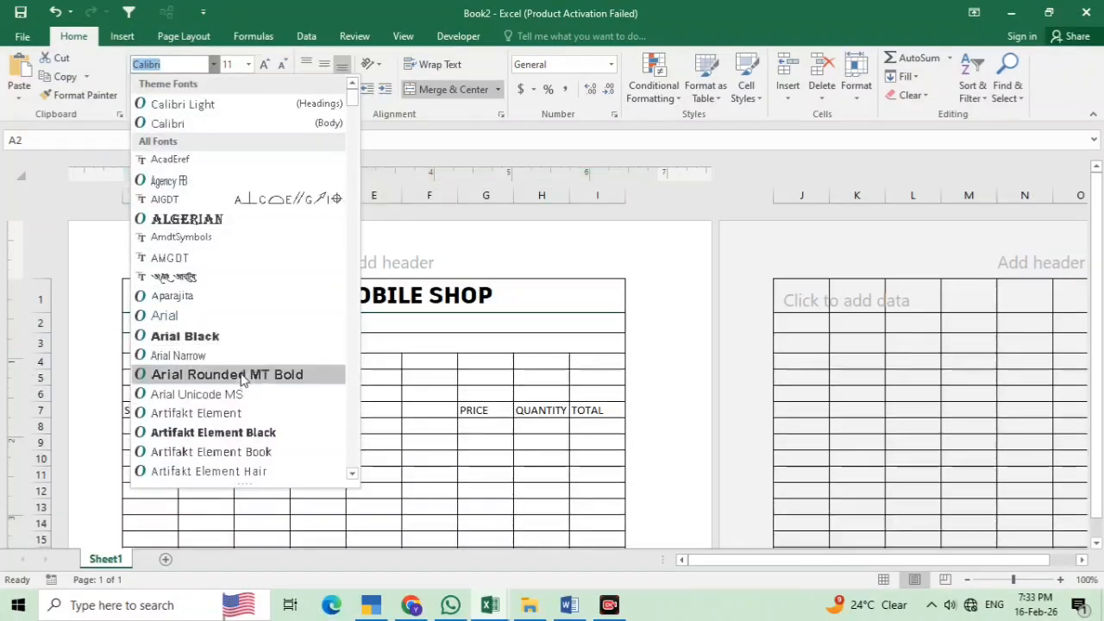
{"action": "left_click", "coordinate": [242, 376]}
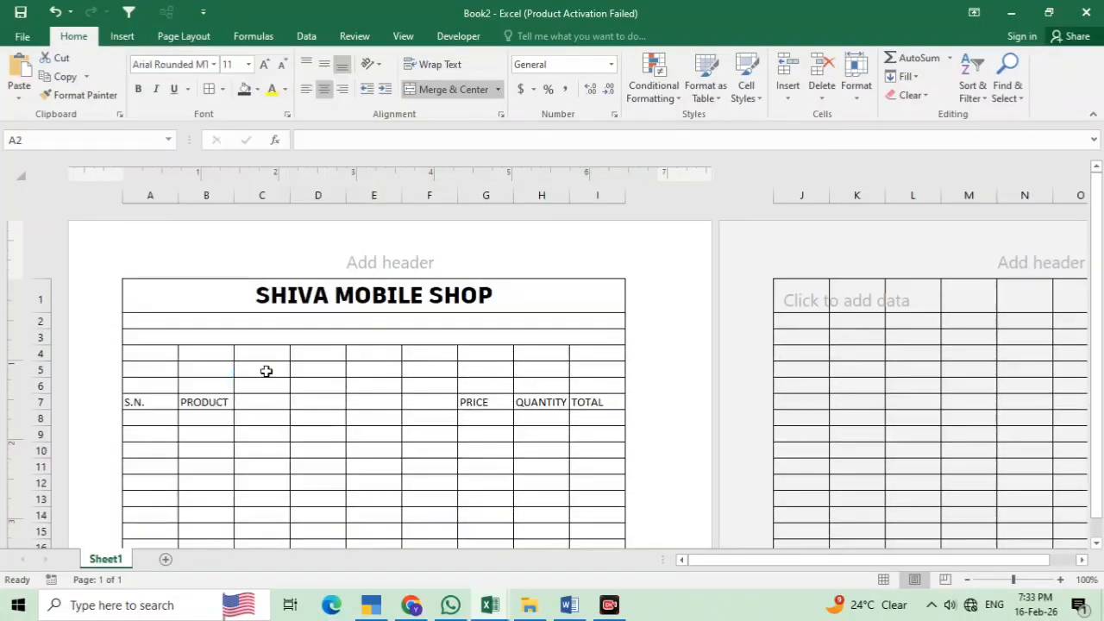
{"action": "left_click", "coordinate": [370, 319]}
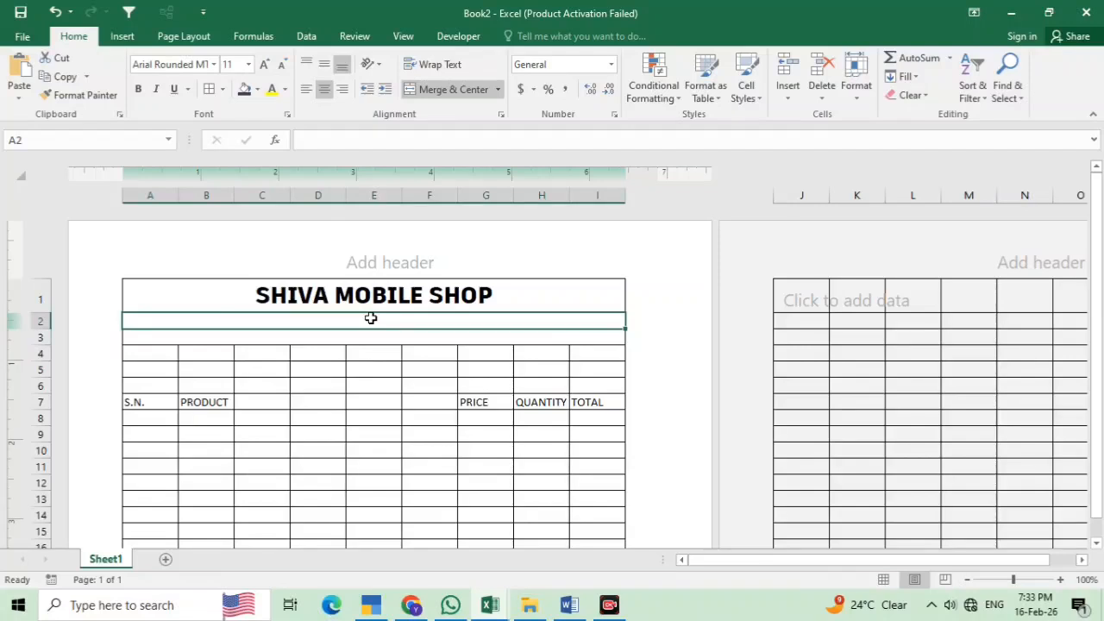
{"action": "type", "text": "KHAR"}
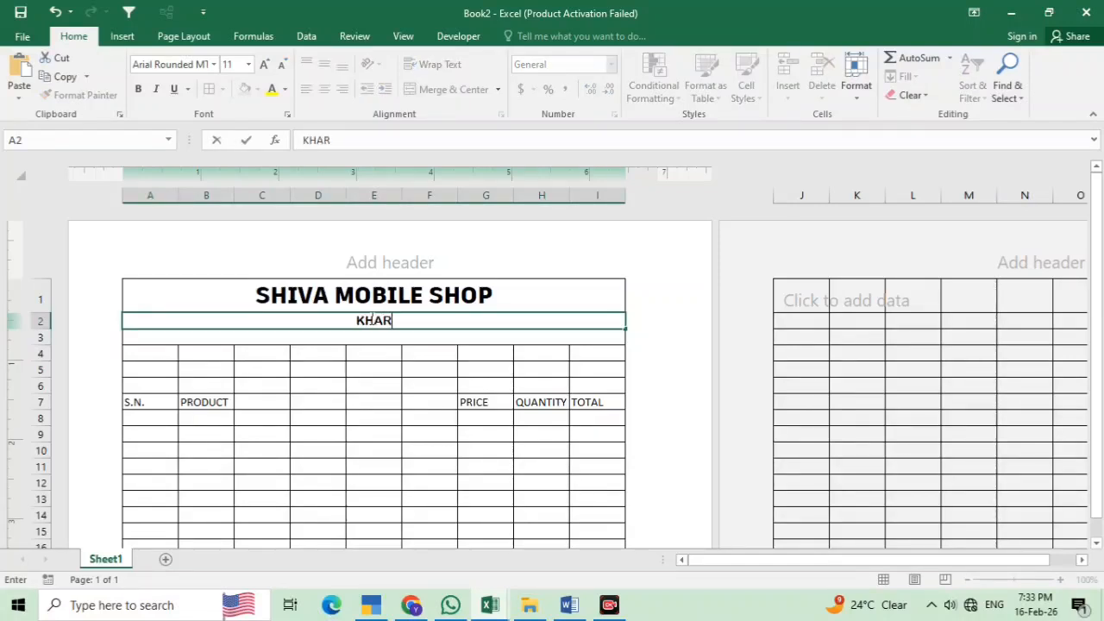
{"action": "type", "text": "AGPUR"}
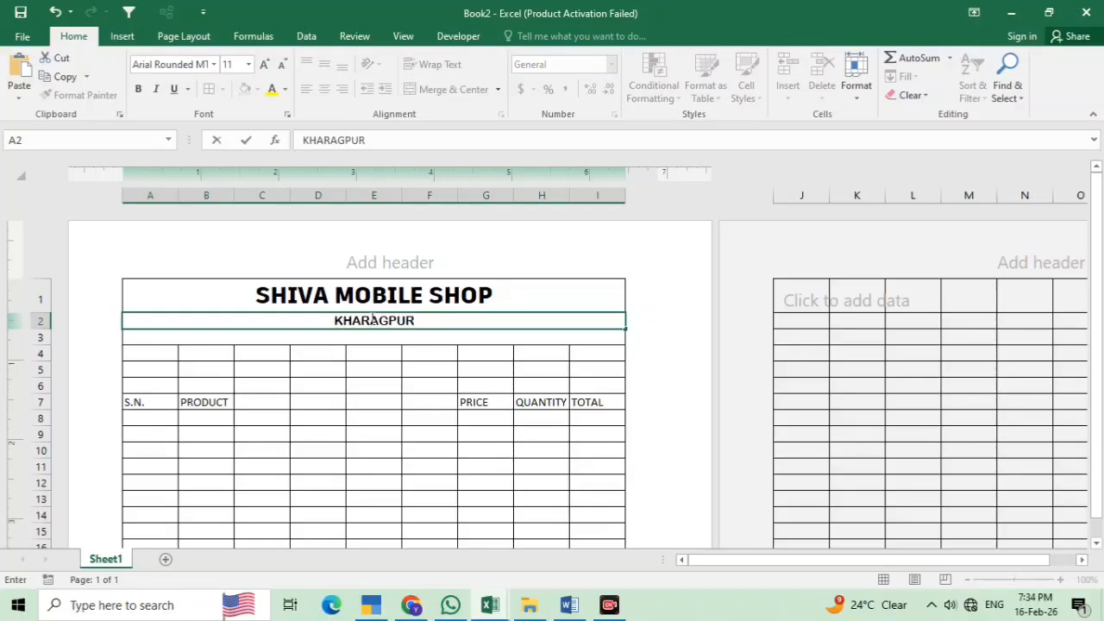
{"action": "type", "text": " DEVCHA"}
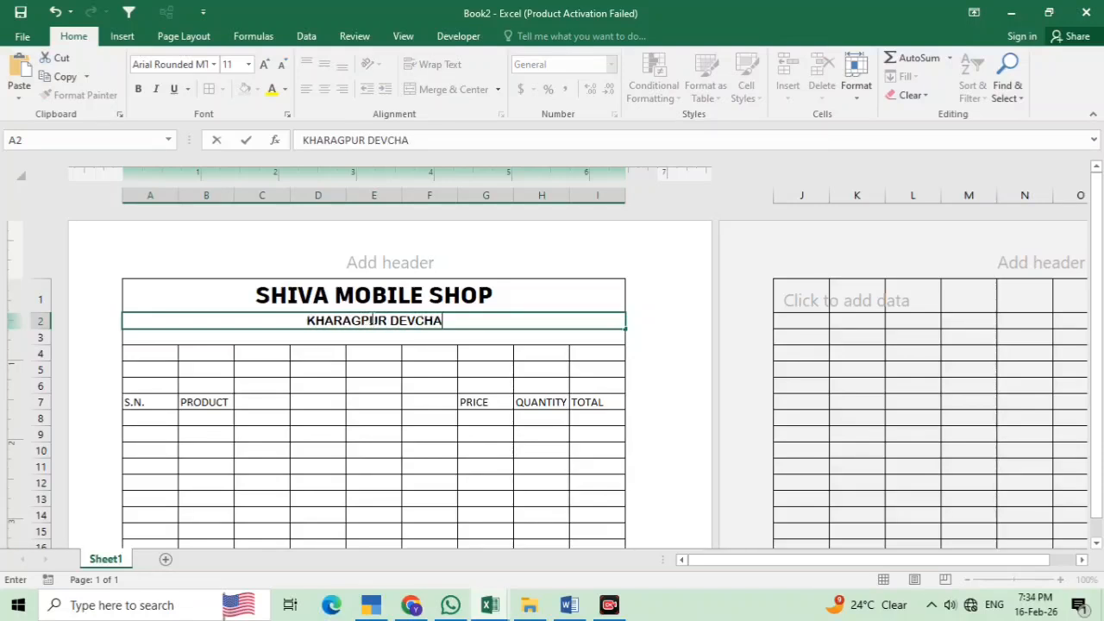
{"action": "type", "text": "NDPU"}
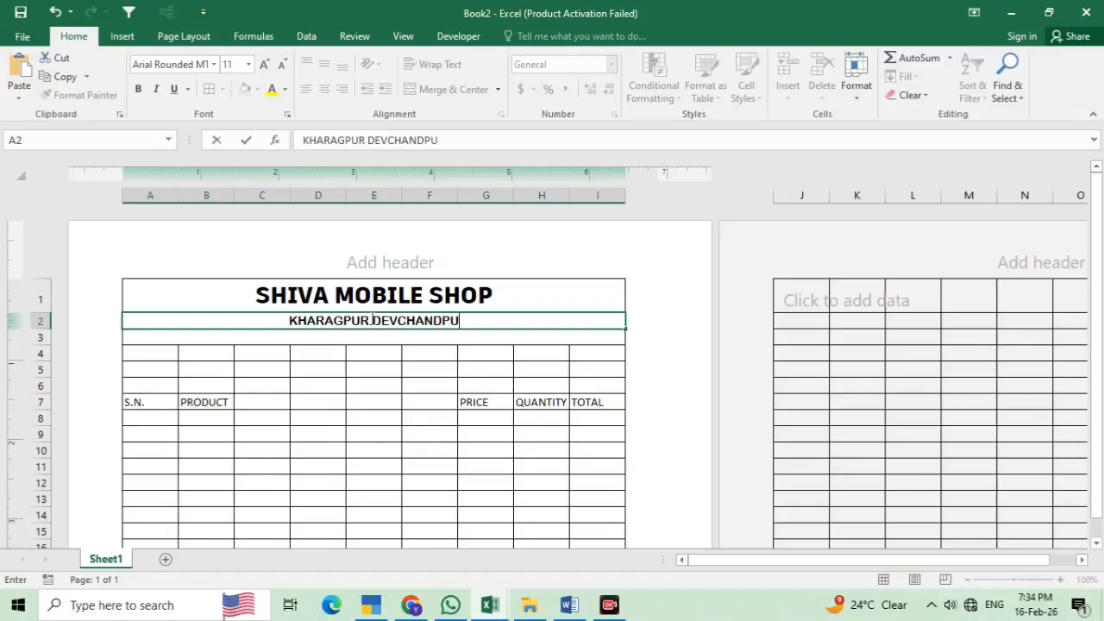
{"action": "type", "text": "R "}
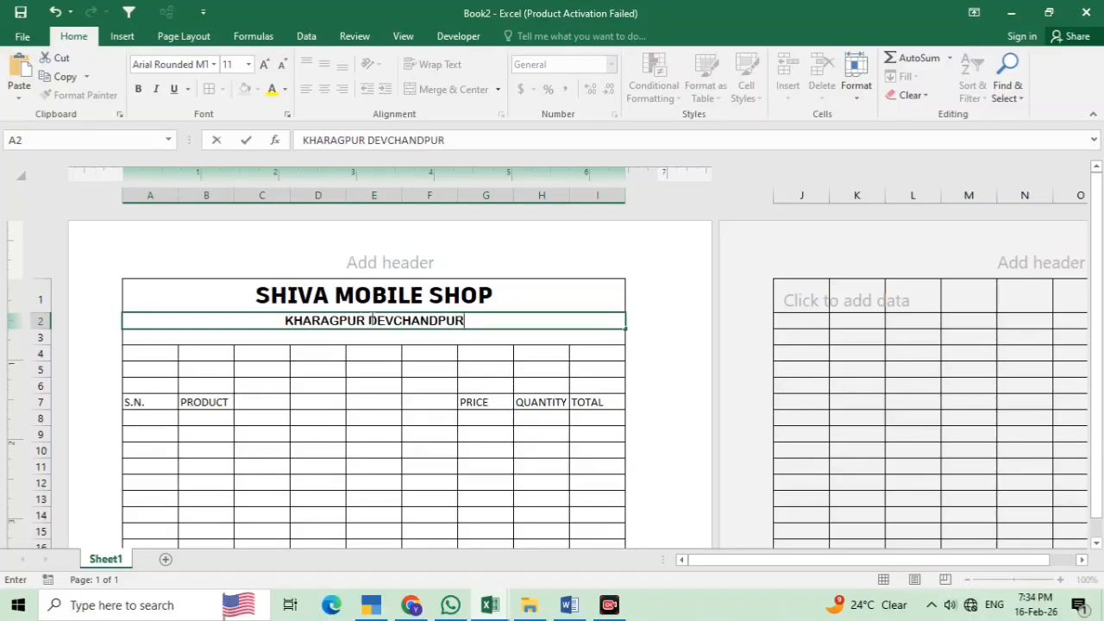
{"action": "type", "text": "VAR"}
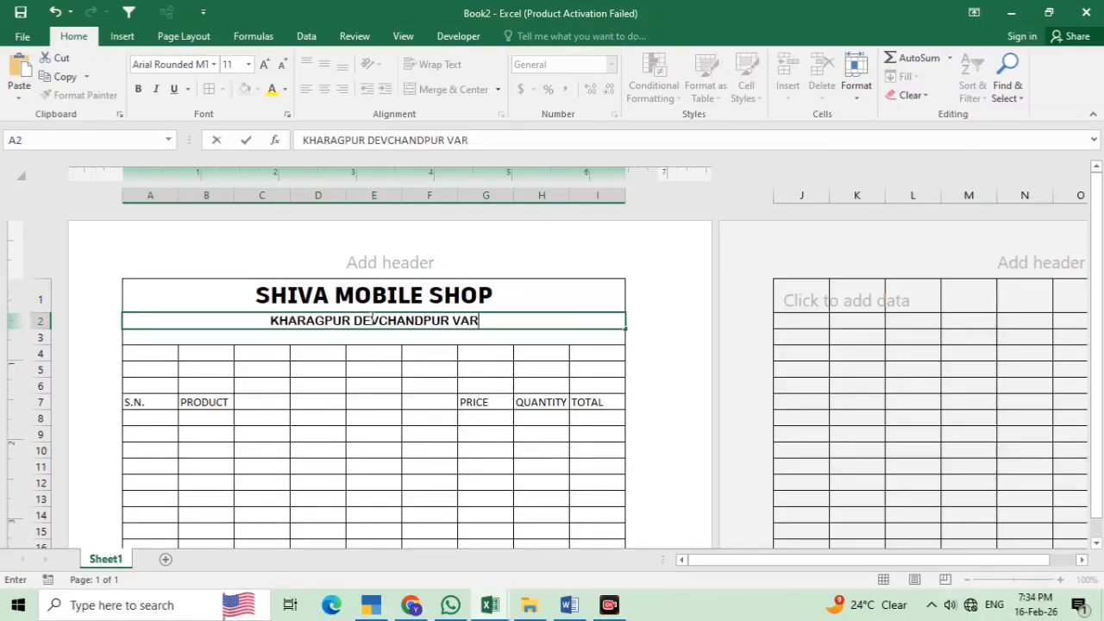
{"action": "type", "text": "NASI"}
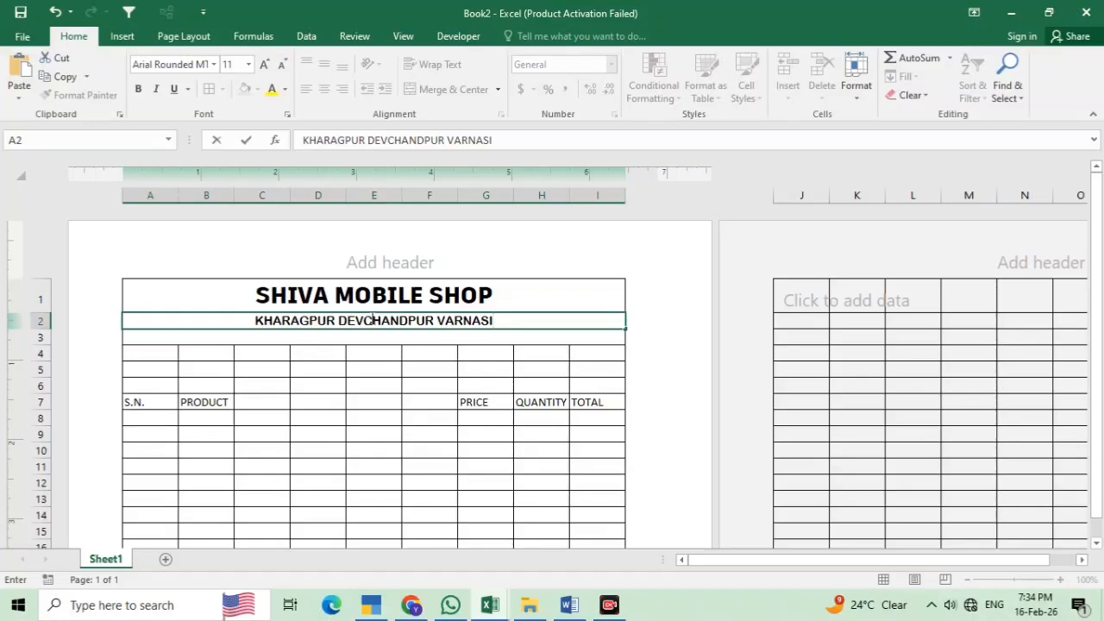
{"action": "left_click", "coordinate": [463, 320]}
{"action": "type", "text": "A"}
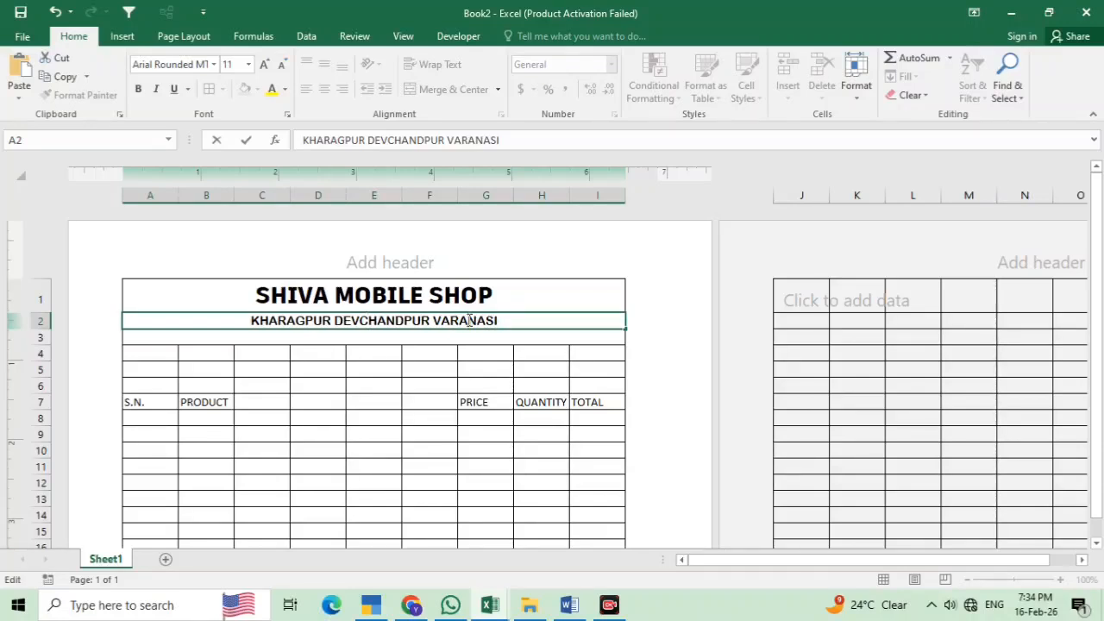
{"action": "left_click", "coordinate": [306, 335]}
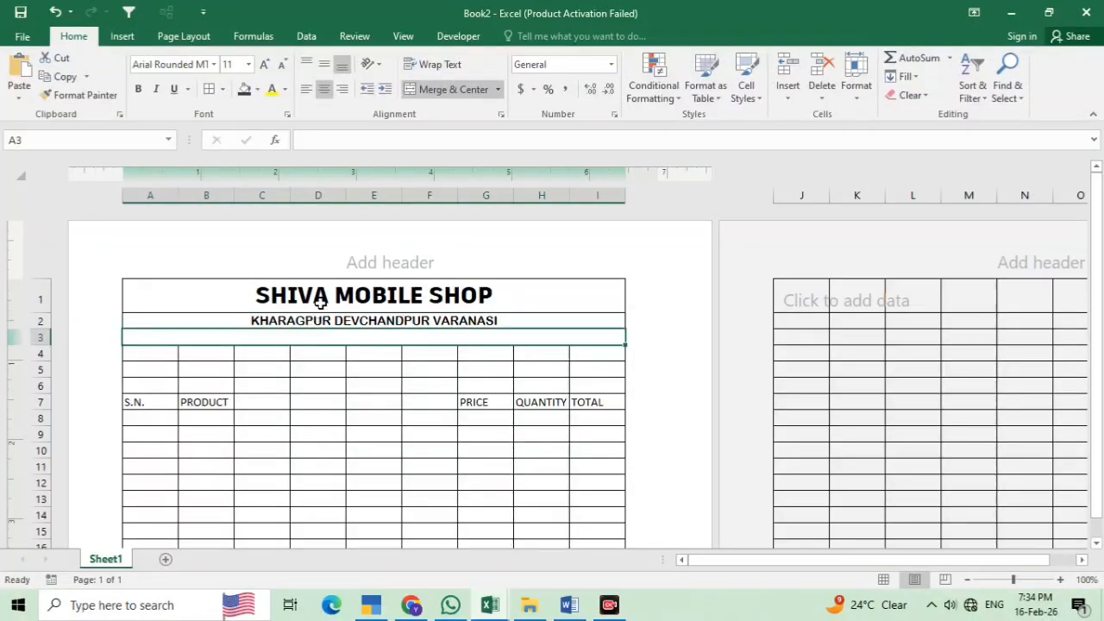
Enter an EMAIL ID line with the shop's e-mail address and M.N. mobile number in row 3
{"action": "left_click", "coordinate": [320, 298]}
{"action": "left_click", "coordinate": [324, 325]}
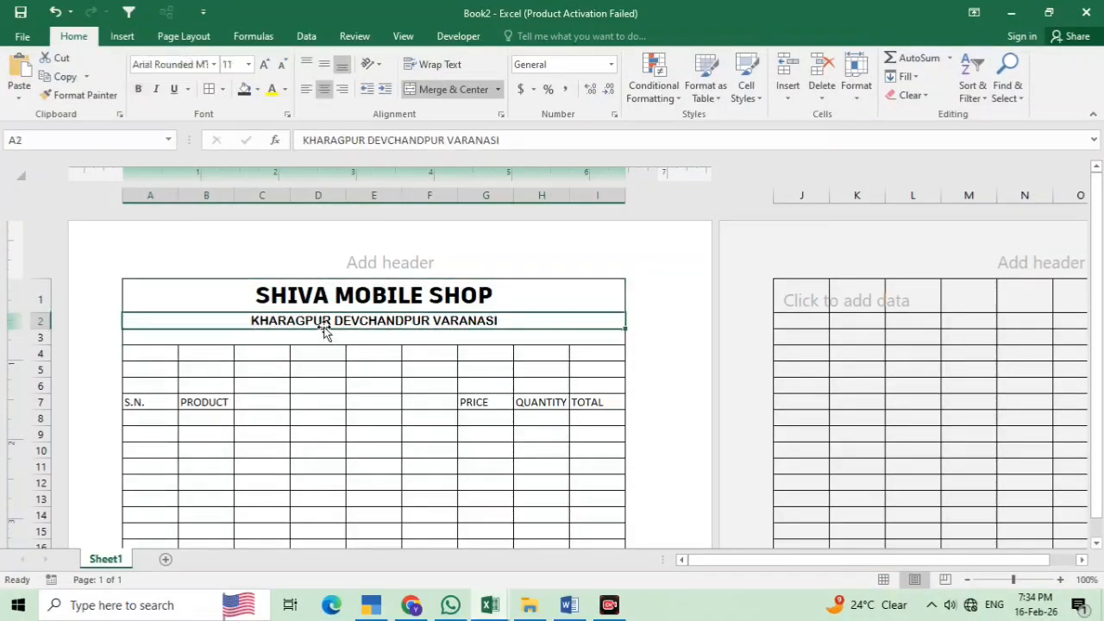
{"action": "left_click", "coordinate": [327, 335]}
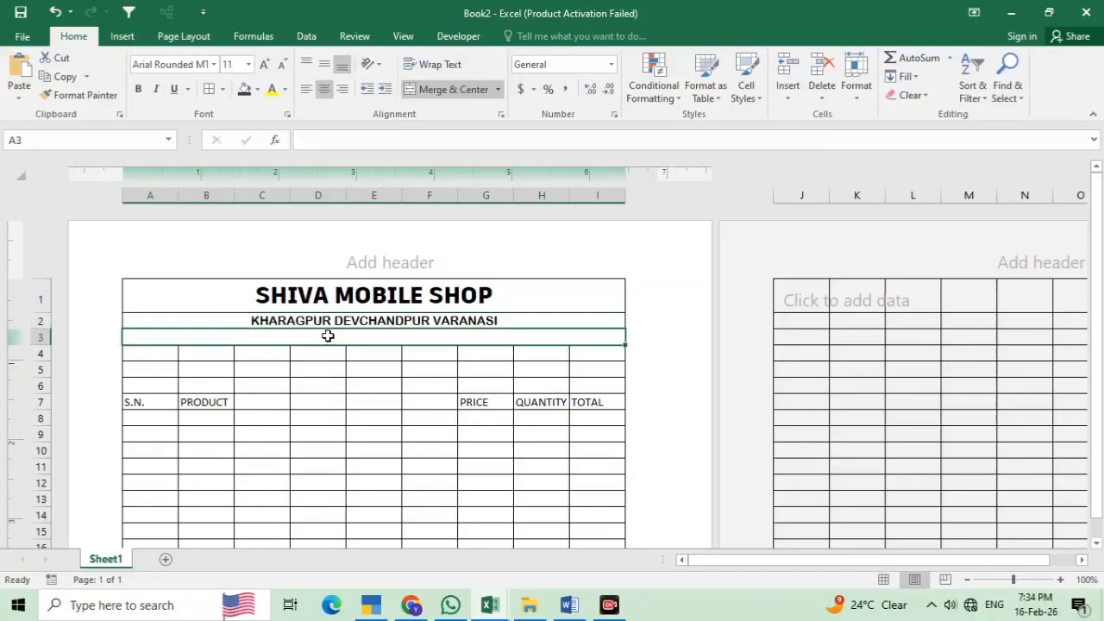
{"action": "type", "text": "E"}
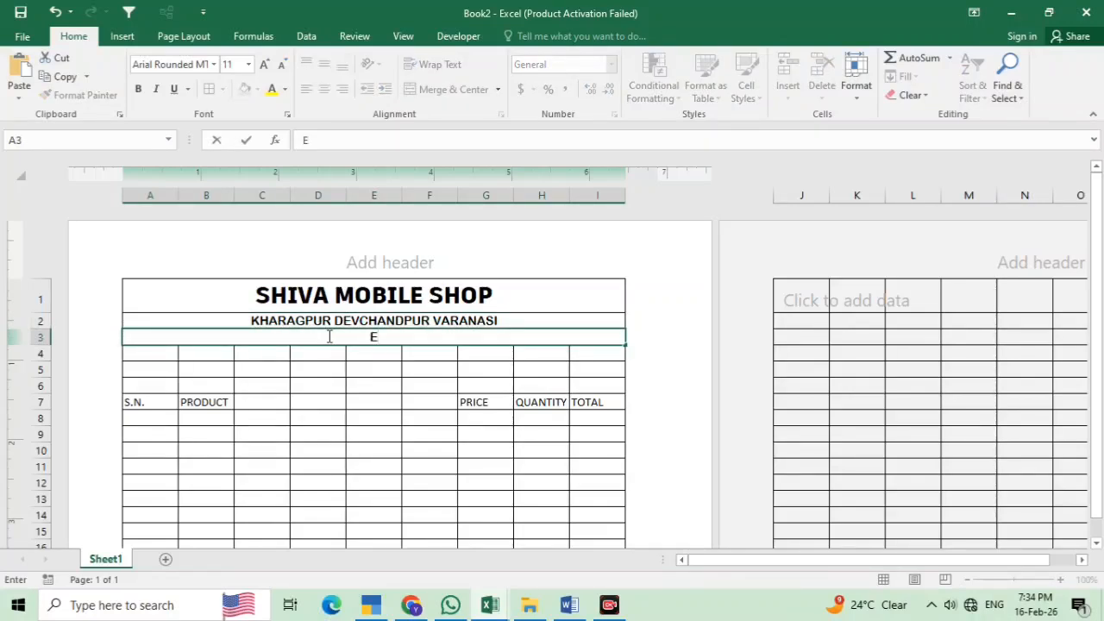
{"action": "type", "text": "MAIL ID :"}
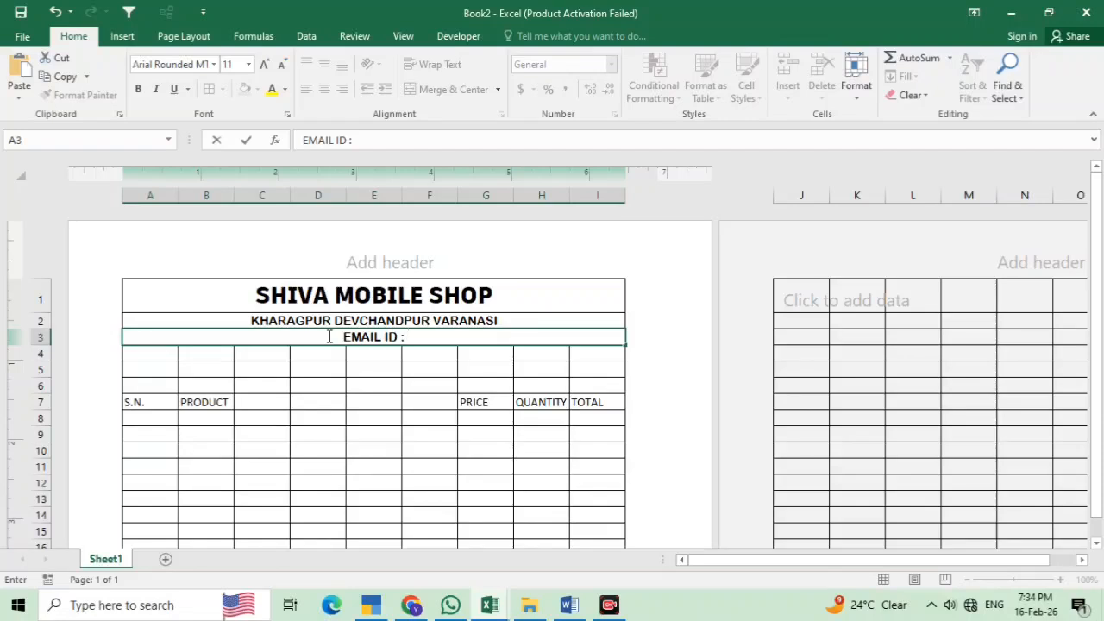
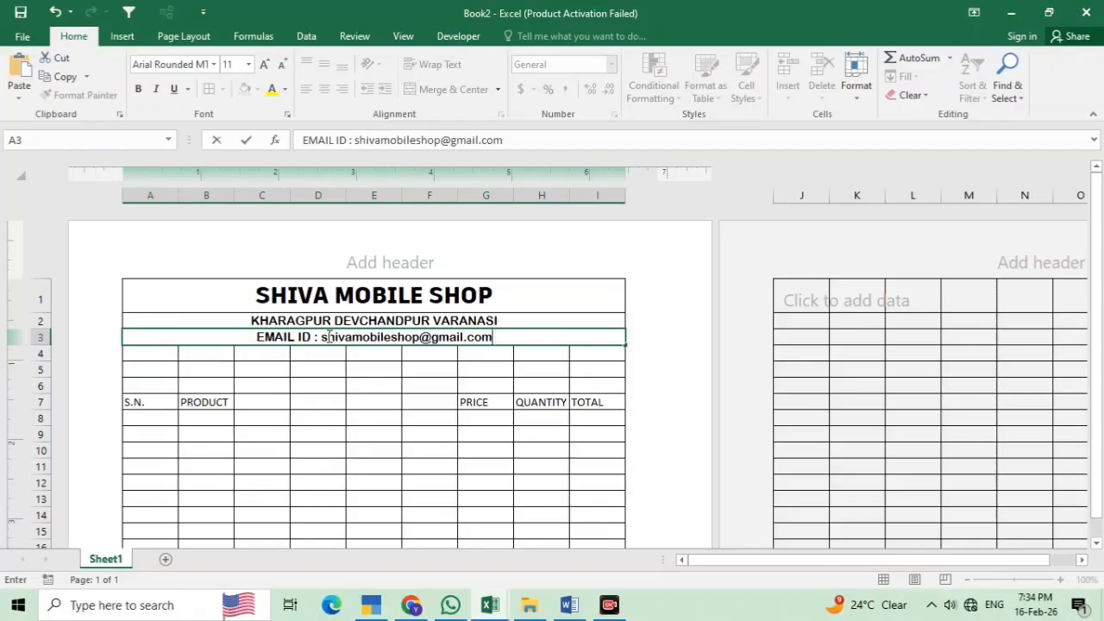
{"action": "type", "text": ", "}
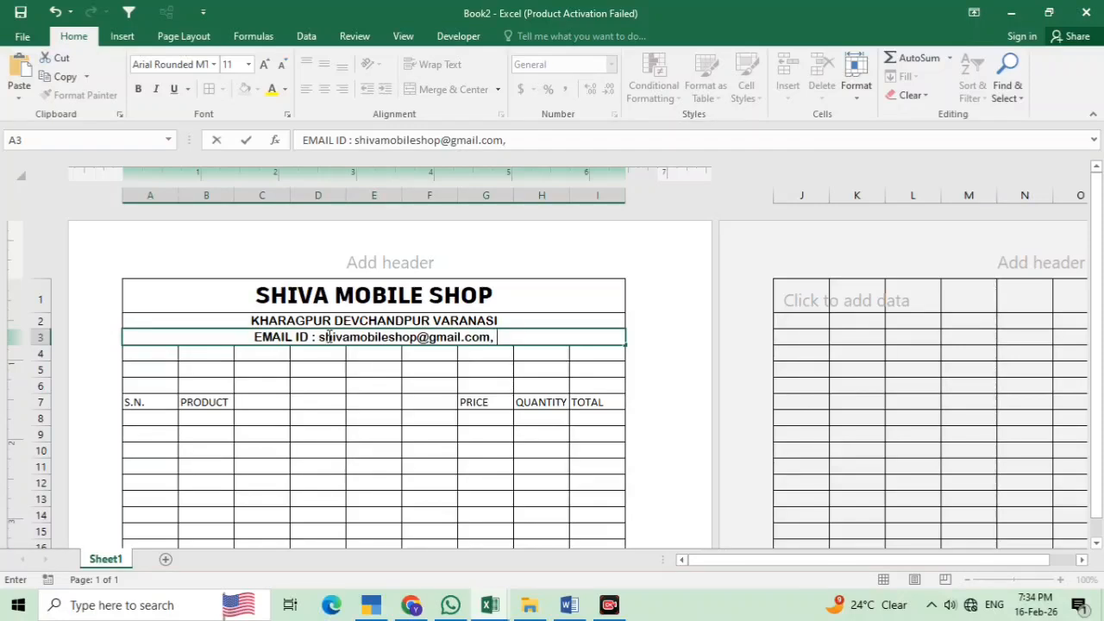
{"action": "type", "text": "M."}
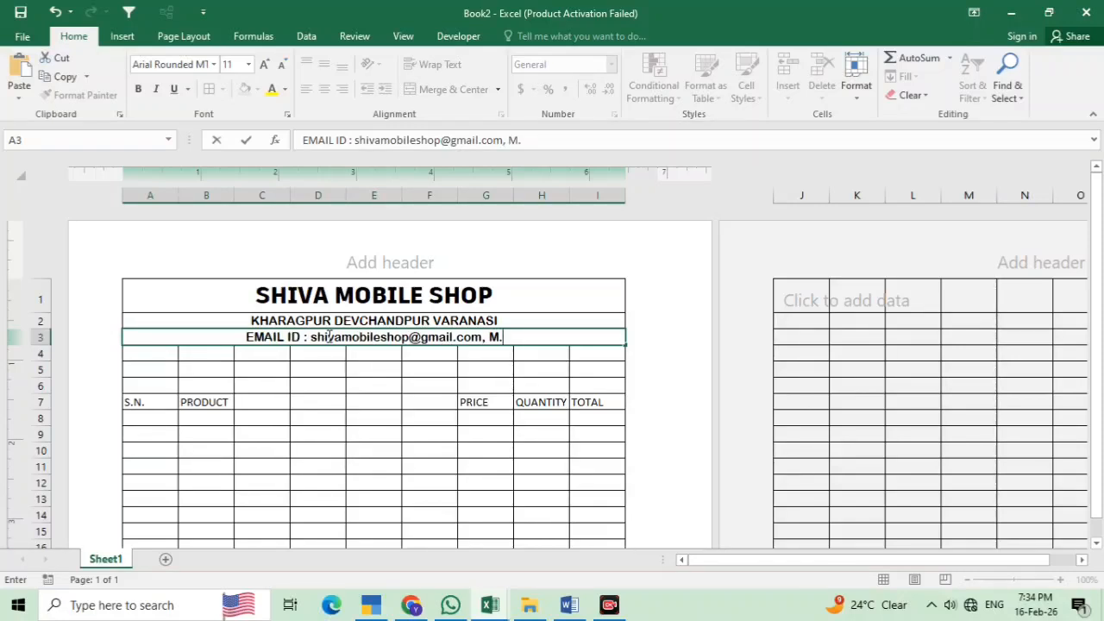
{"action": "type", "text": "N."}
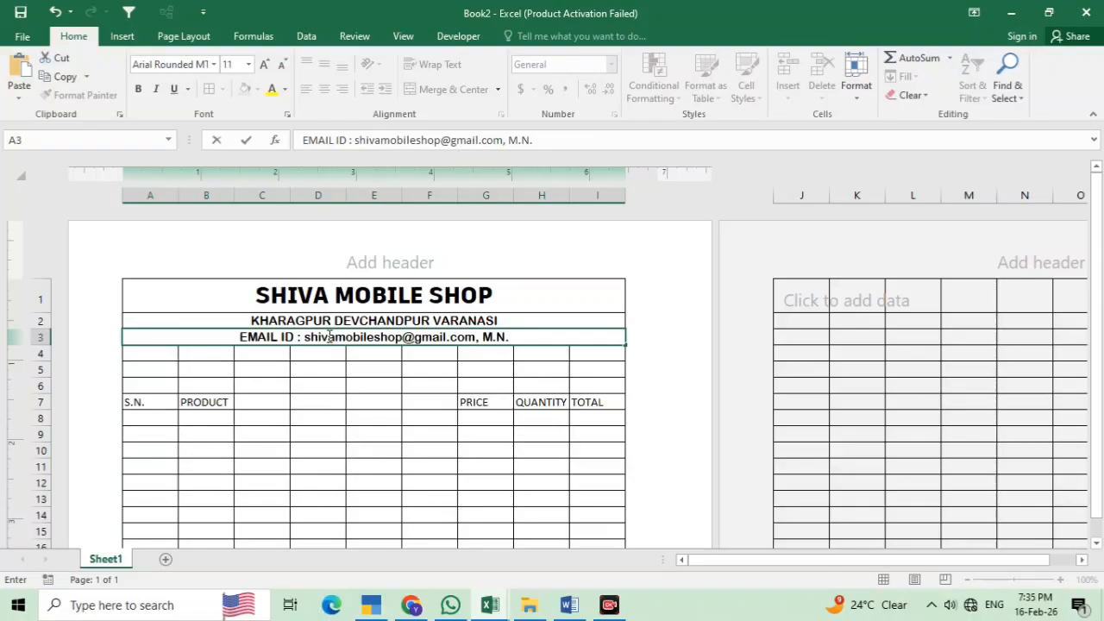
{"action": "type", "text": " -"}
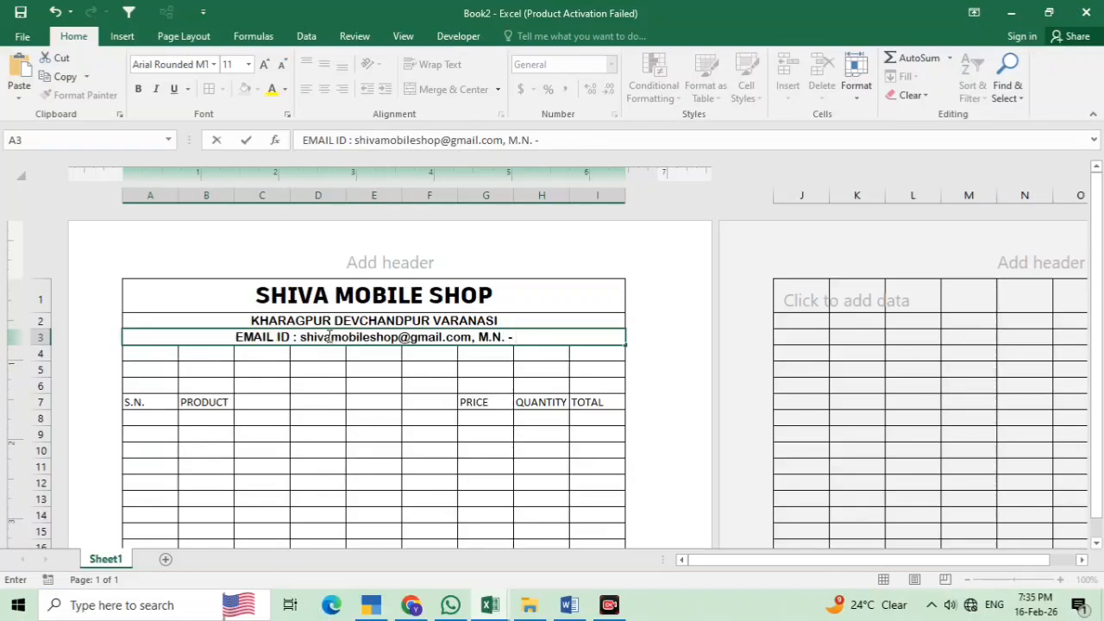
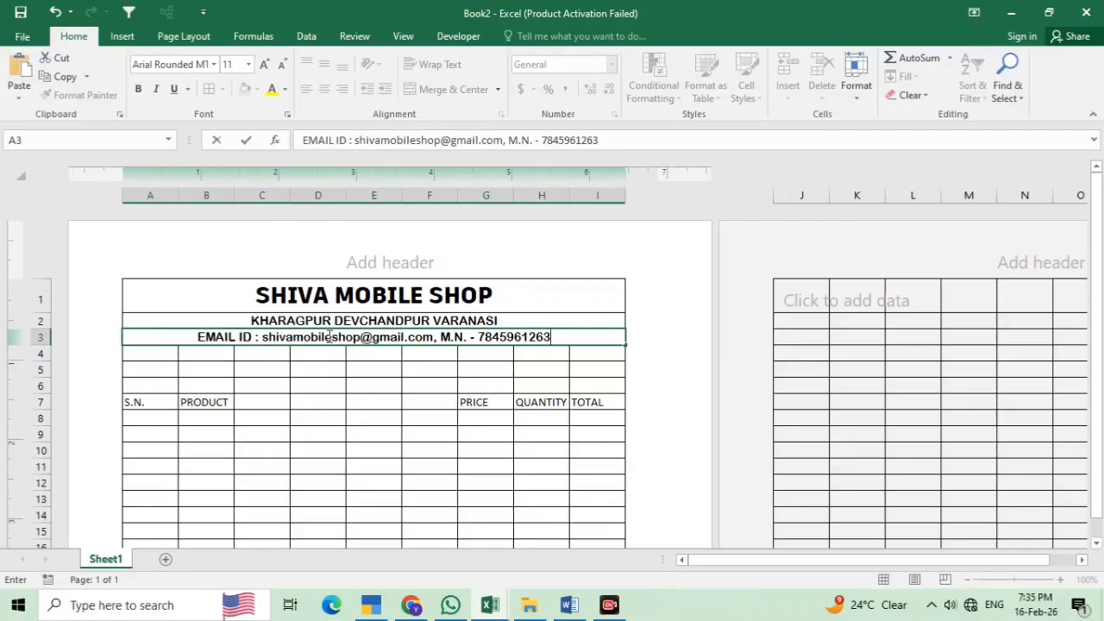
{"action": "left_click", "coordinate": [273, 351]}
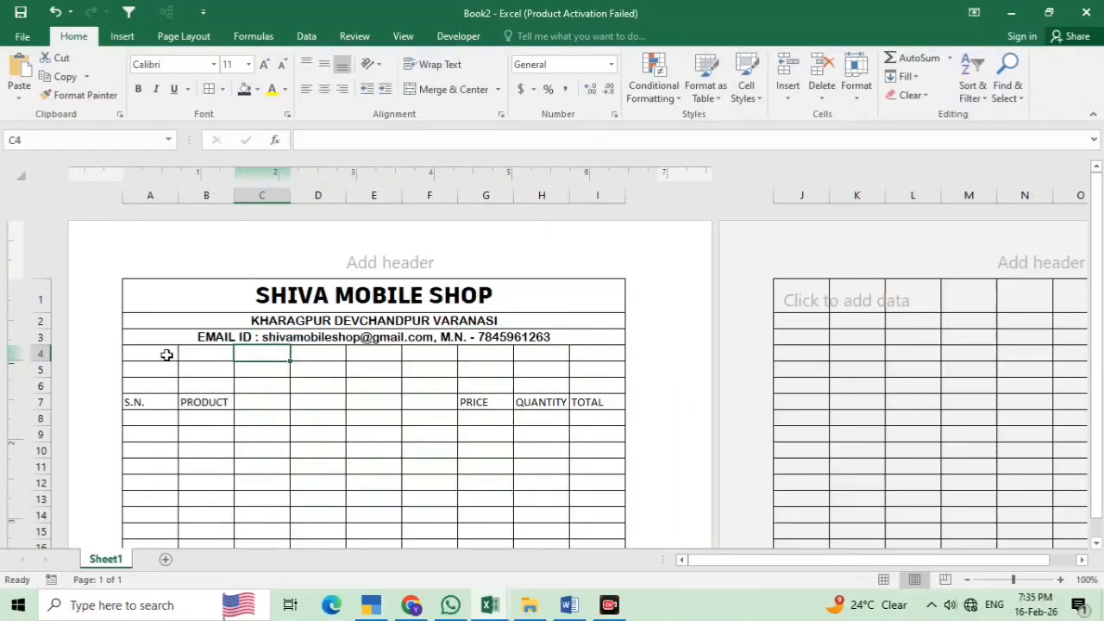
Merge A4:I4 and enter 'Registration No.' followed by the shop's registration number
{"action": "left_click_drag", "start_coordinate": [165, 353], "coordinate": [580, 364]}
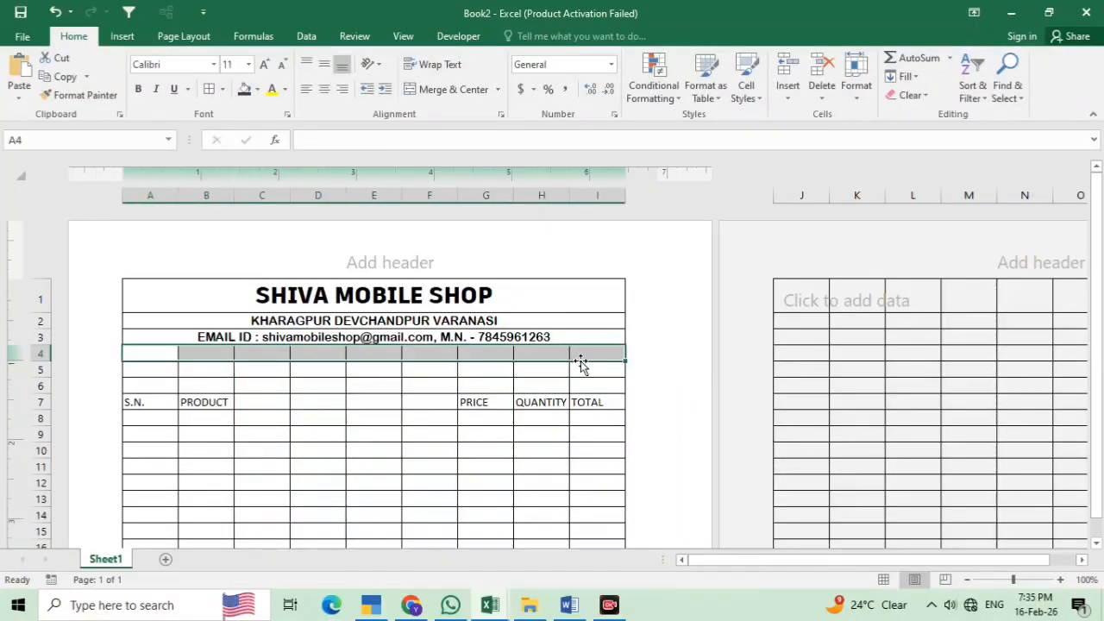
{"action": "left_click", "coordinate": [447, 92]}
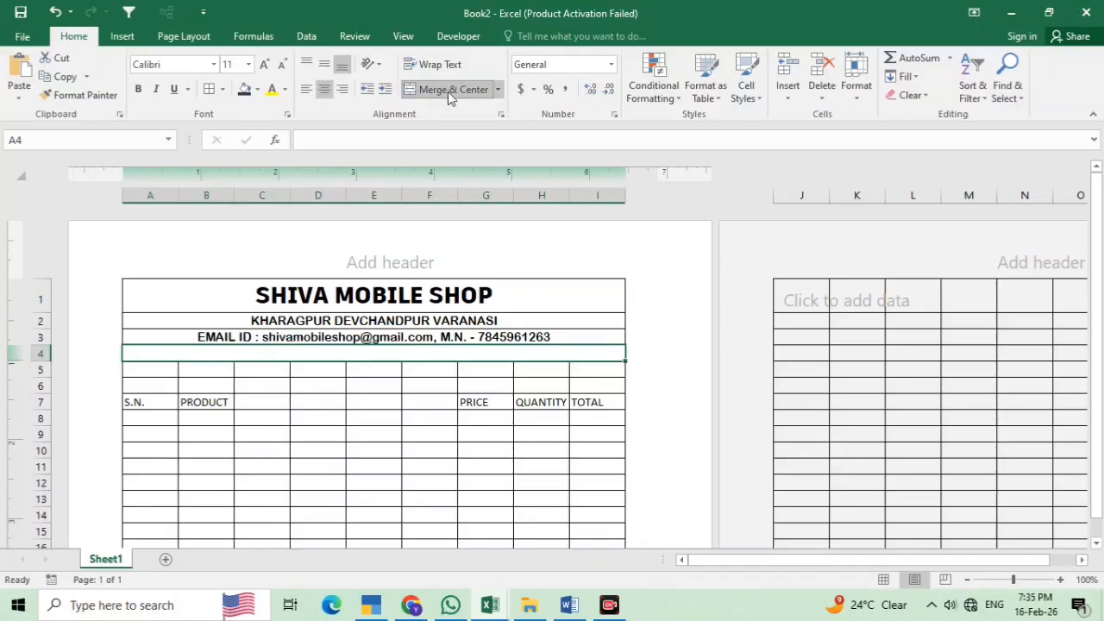
{"action": "type", "text": "re"}
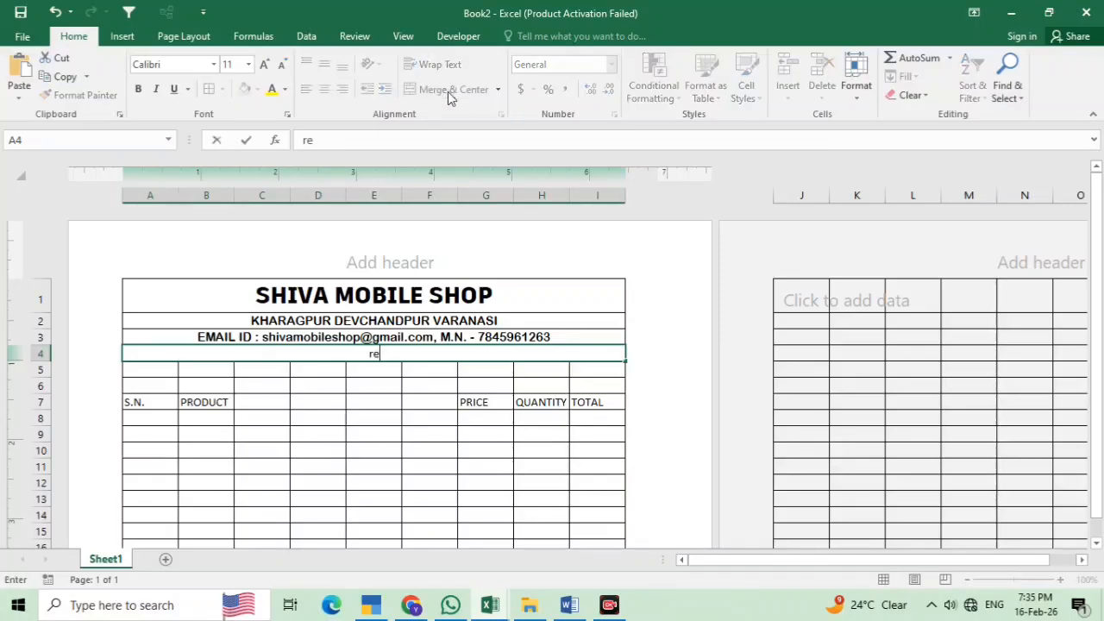
{"action": "type", "text": "gi"}
{"action": "key", "text": "BackSpace"}
{"action": "key", "text": "BackSpace"}
{"action": "key", "text": "BackSpace"}
{"action": "type", "text": "Registration no."}
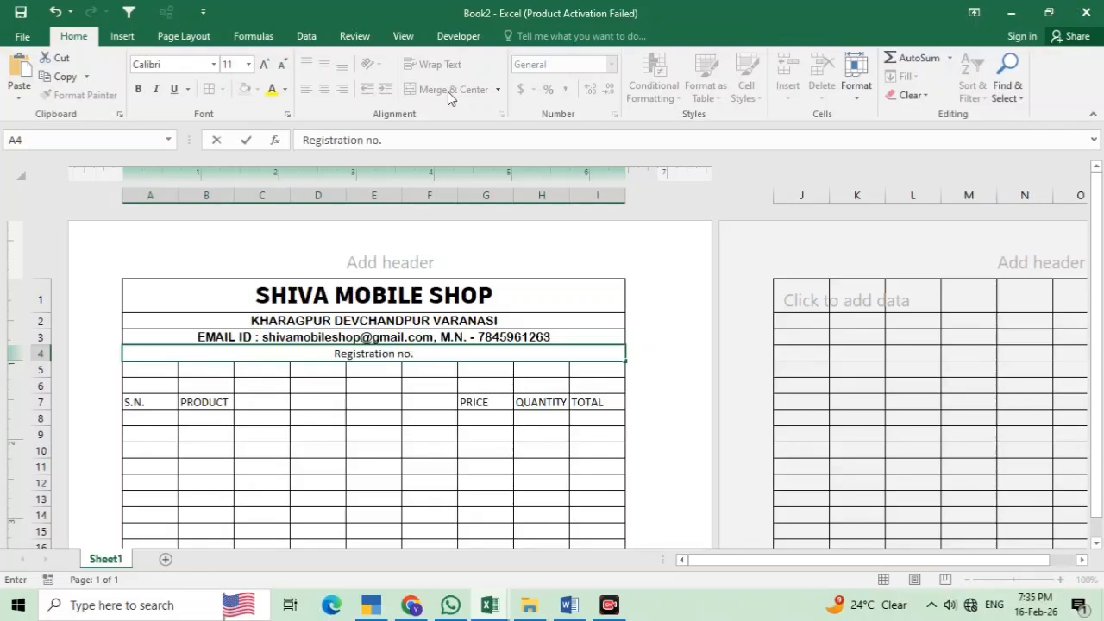
{"action": "key", "text": "BackSpace"}
{"action": "key", "text": "BackSpace"}
{"action": "key", "text": "BackSpace"}
{"action": "type", "text": "No. -"}
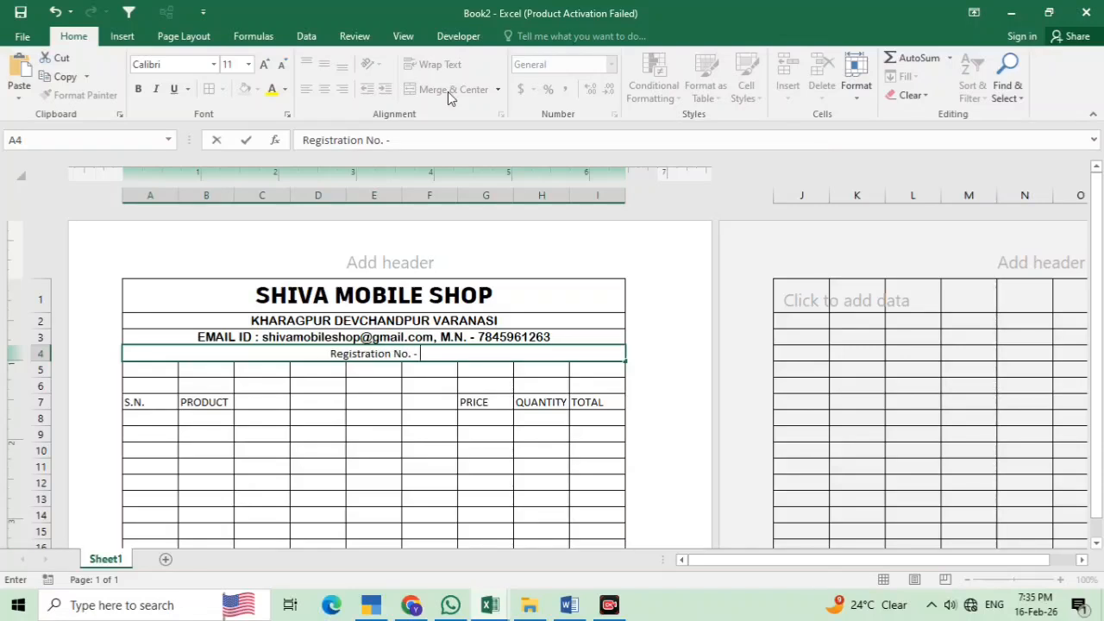
{"action": "type", "text": " up5454545"}
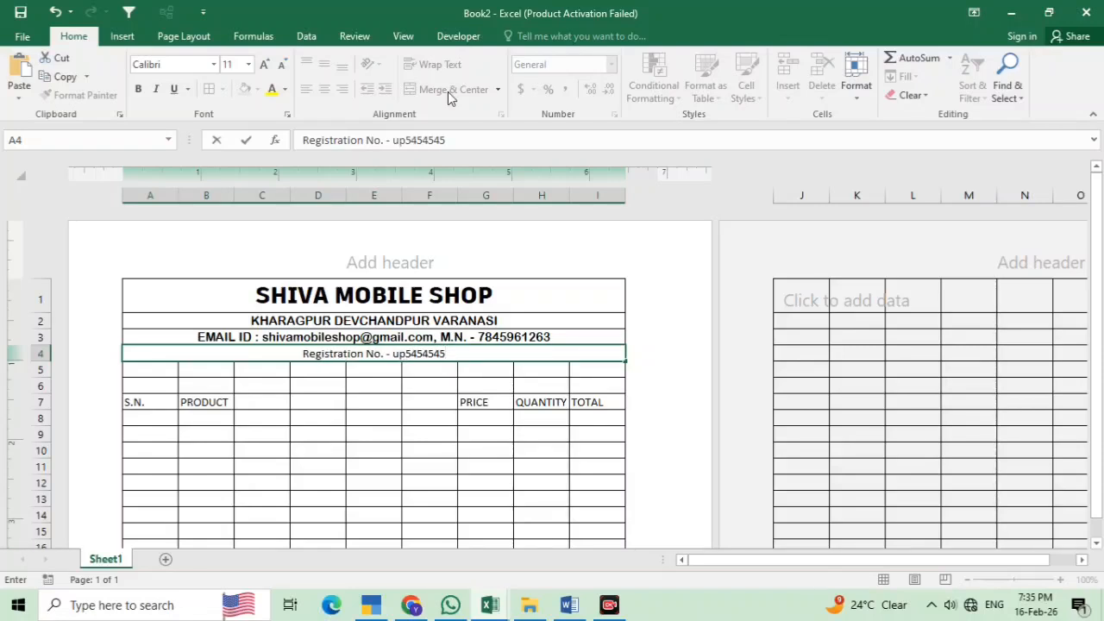
{"action": "type", "text": "yt"}
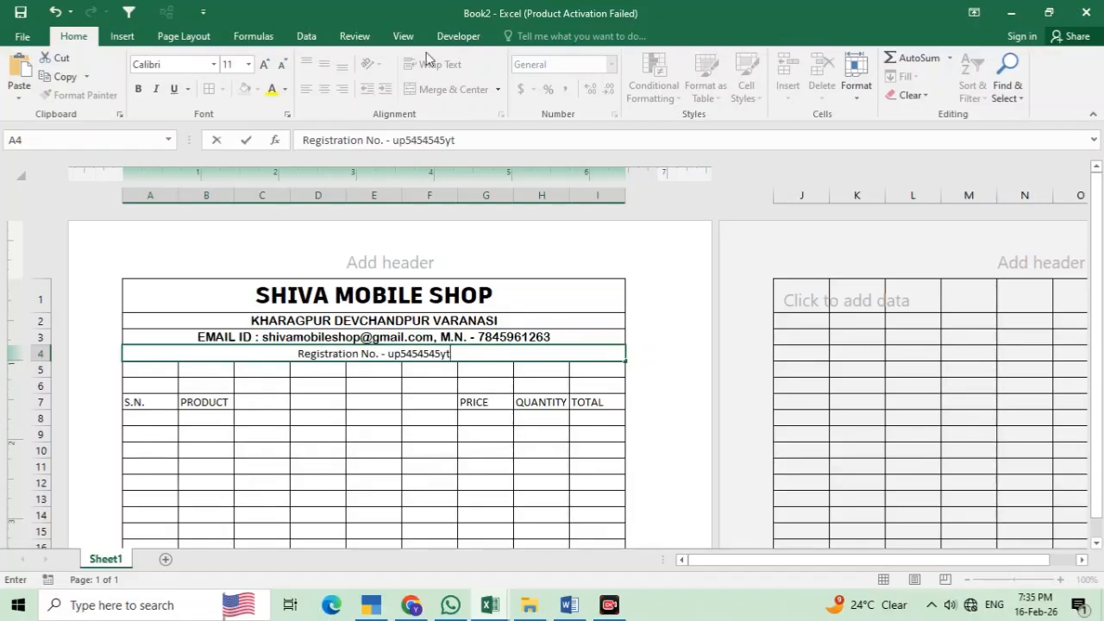
{"action": "left_click", "coordinate": [168, 369]}
Merge A5:B6 row by row into two wide cells
{"action": "left_click_drag", "start_coordinate": [168, 369], "coordinate": [222, 387]}
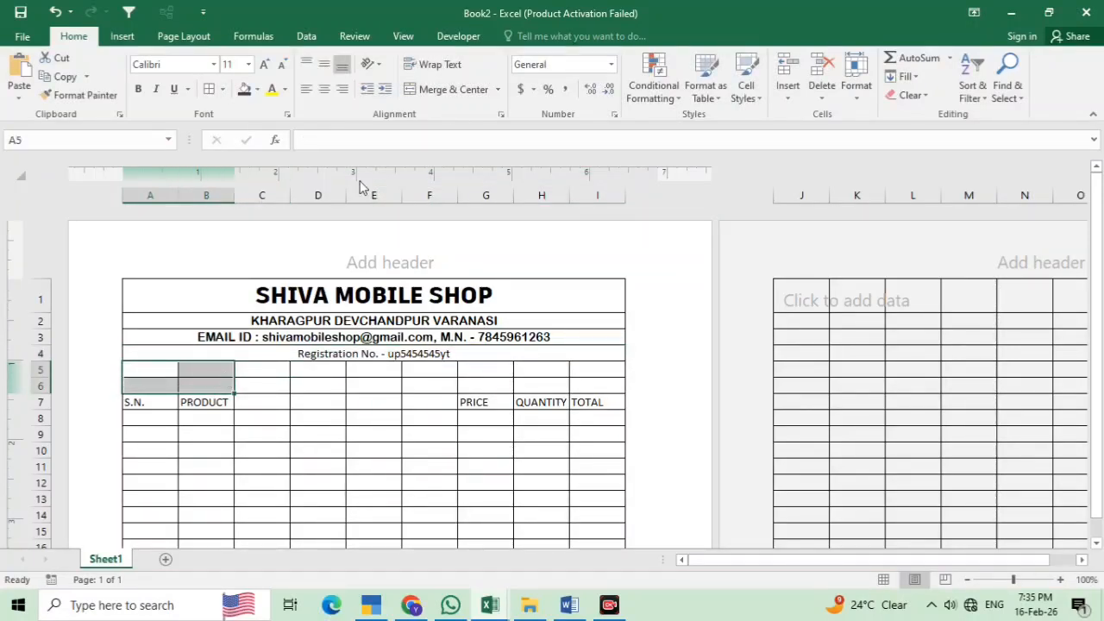
{"action": "left_click", "coordinate": [497, 90]}
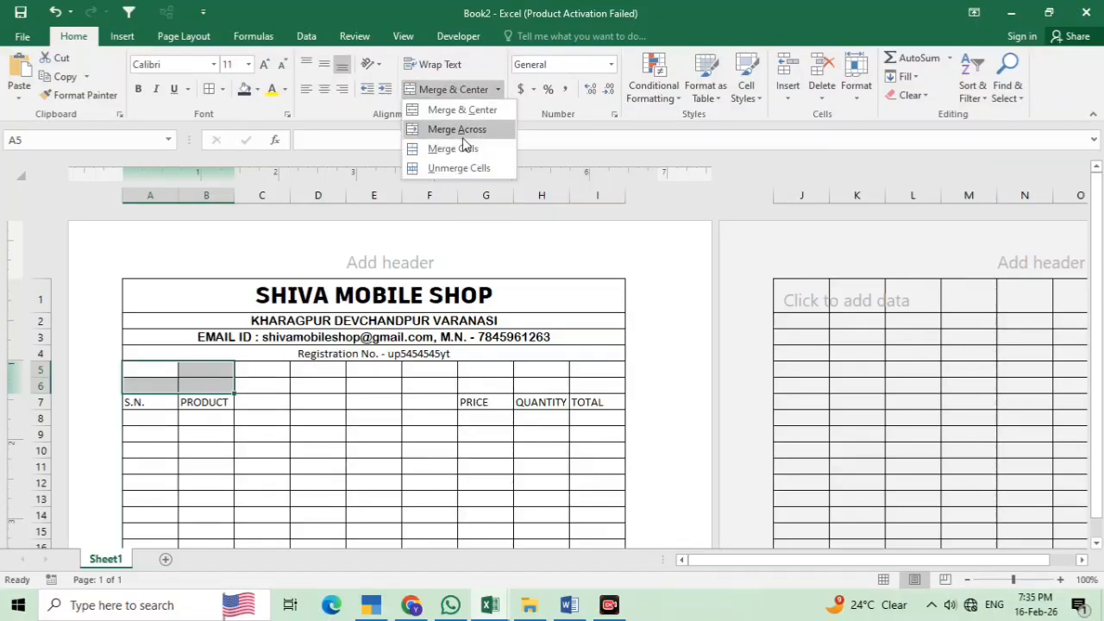
{"action": "left_click", "coordinate": [461, 147]}
Enter the labels Bill No. in A5 and Customer Name in A6
{"action": "left_click", "coordinate": [188, 363]}
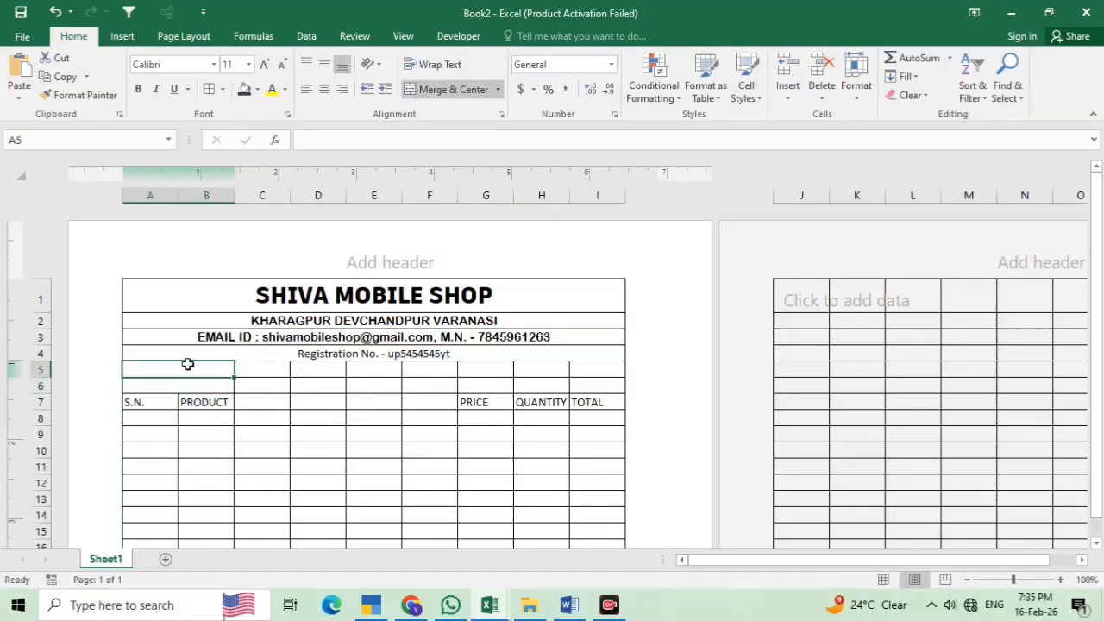
{"action": "type", "text": "B"}
{"action": "key", "text": "BackSpace"}
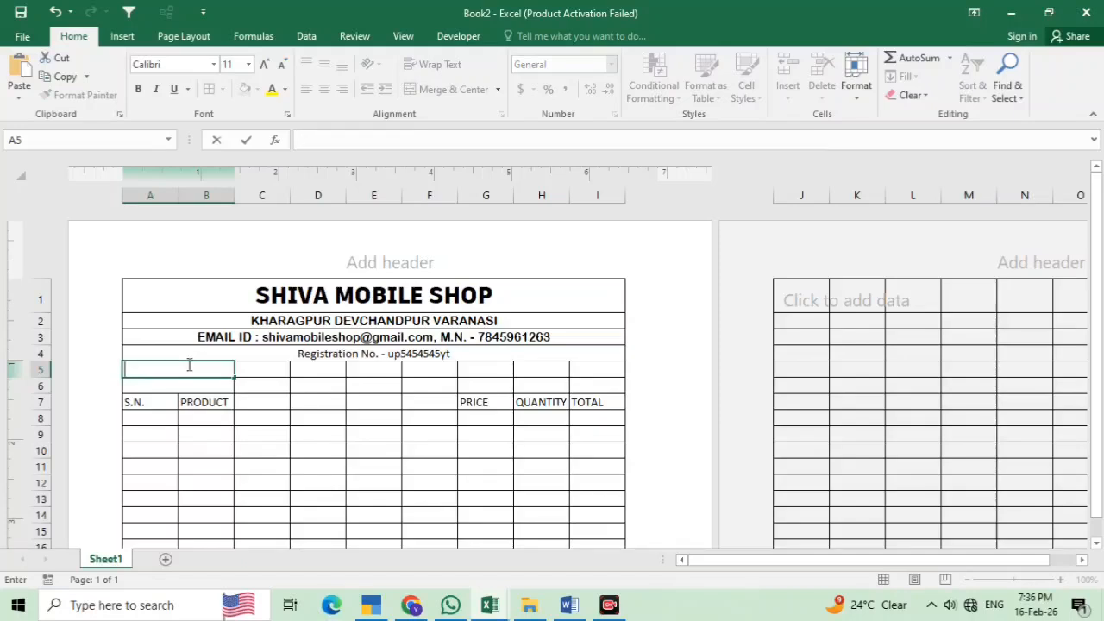
{"action": "type", "text": "Bill No."}
{"action": "key", "text": "Return"}
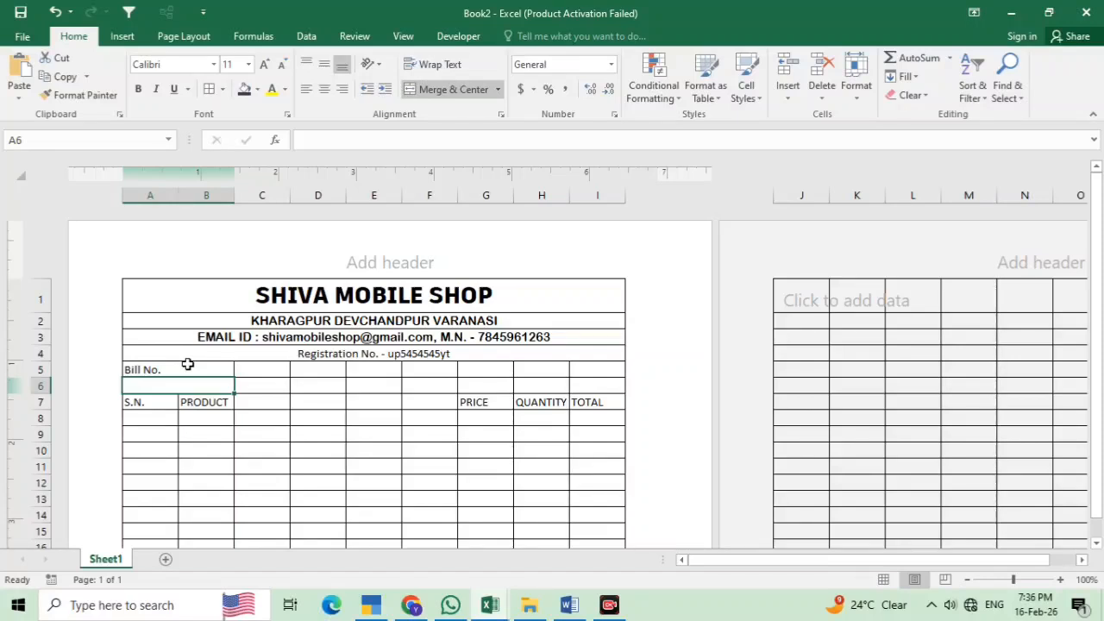
{"action": "type", "text": "cus"}
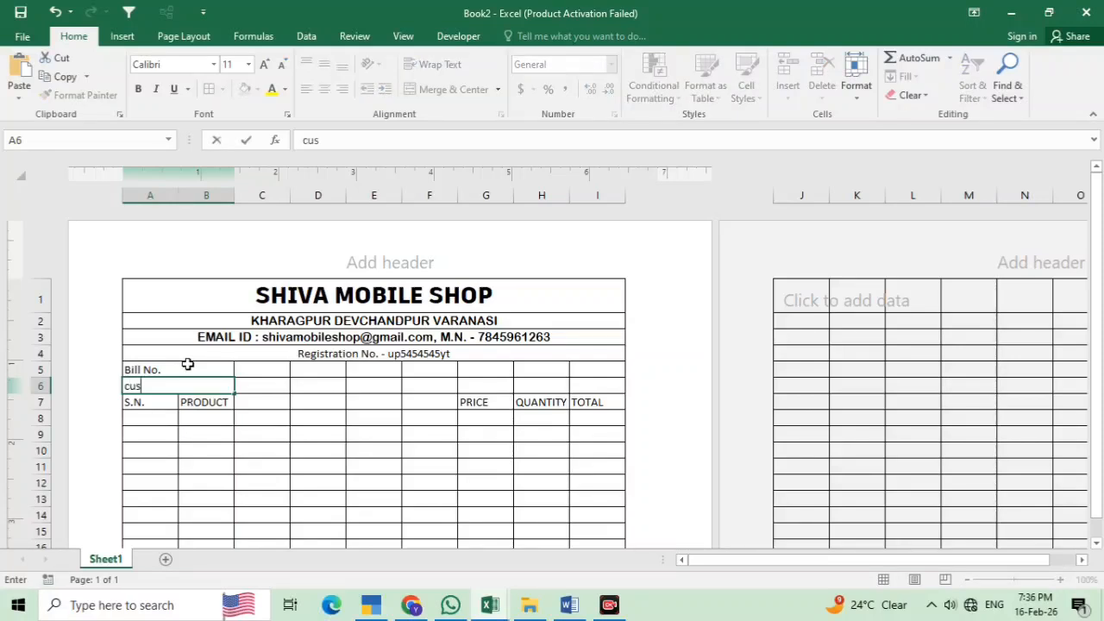
{"action": "type", "text": "tomer Name"}
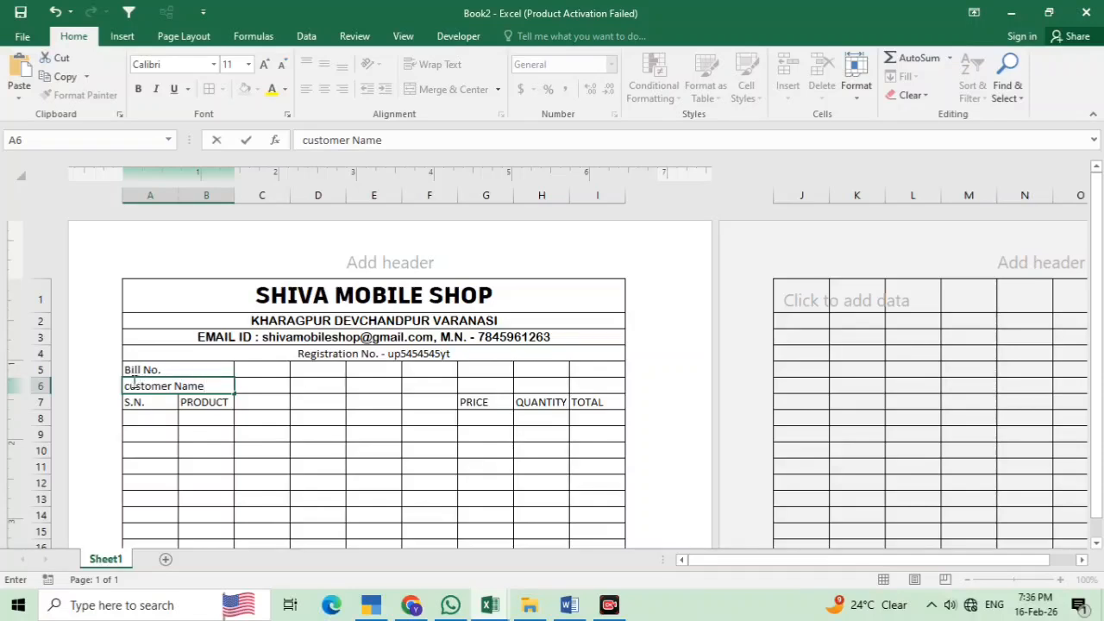
{"action": "key", "text": "BackSpace"}
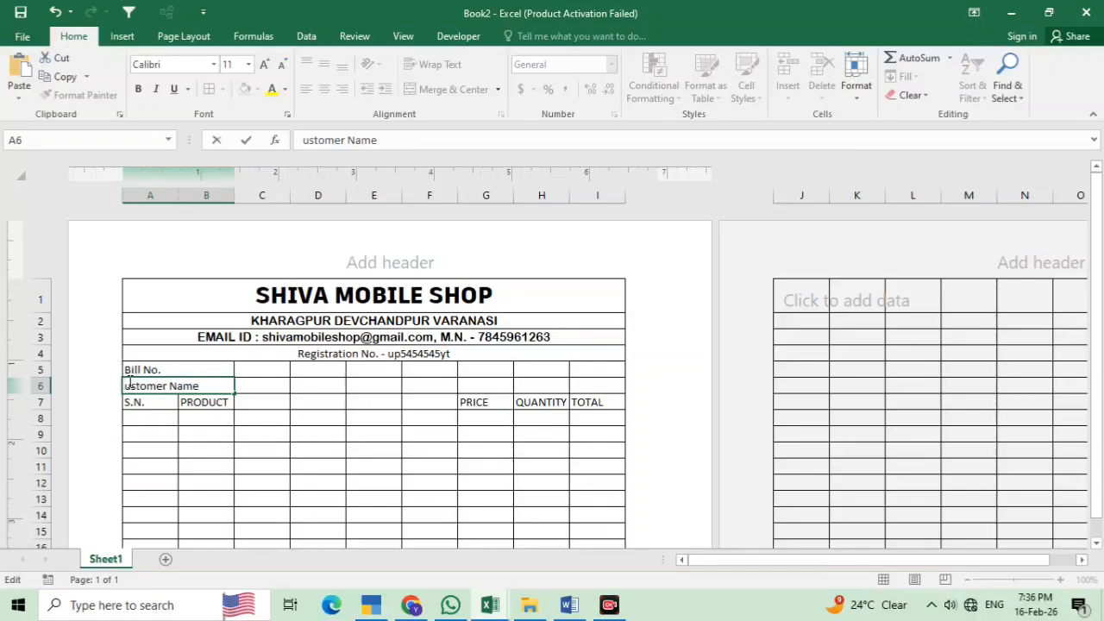
{"action": "type", "text": "C"}
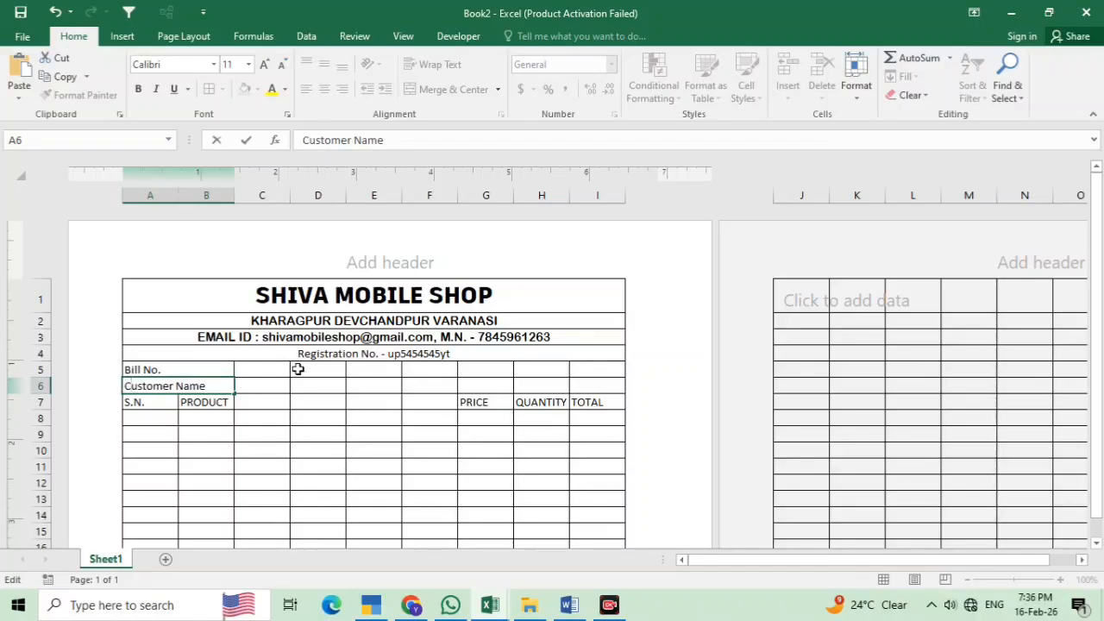
{"action": "left_click", "coordinate": [244, 384]}
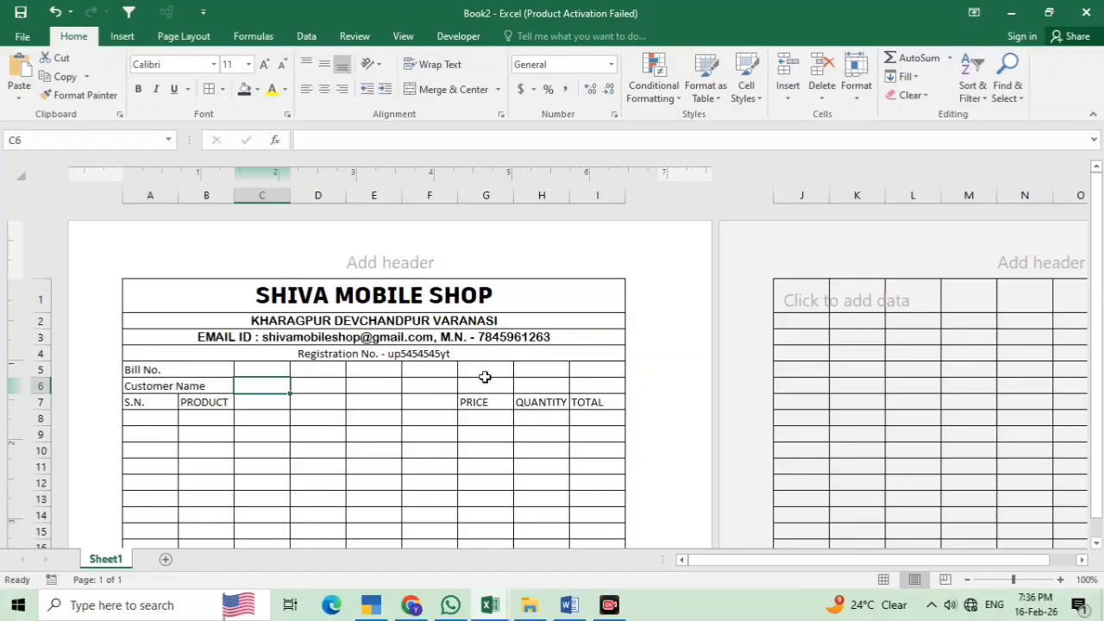
Merge G5:I6 across so each row becomes one wide cell
{"action": "left_click_drag", "start_coordinate": [496, 370], "coordinate": [595, 368]}
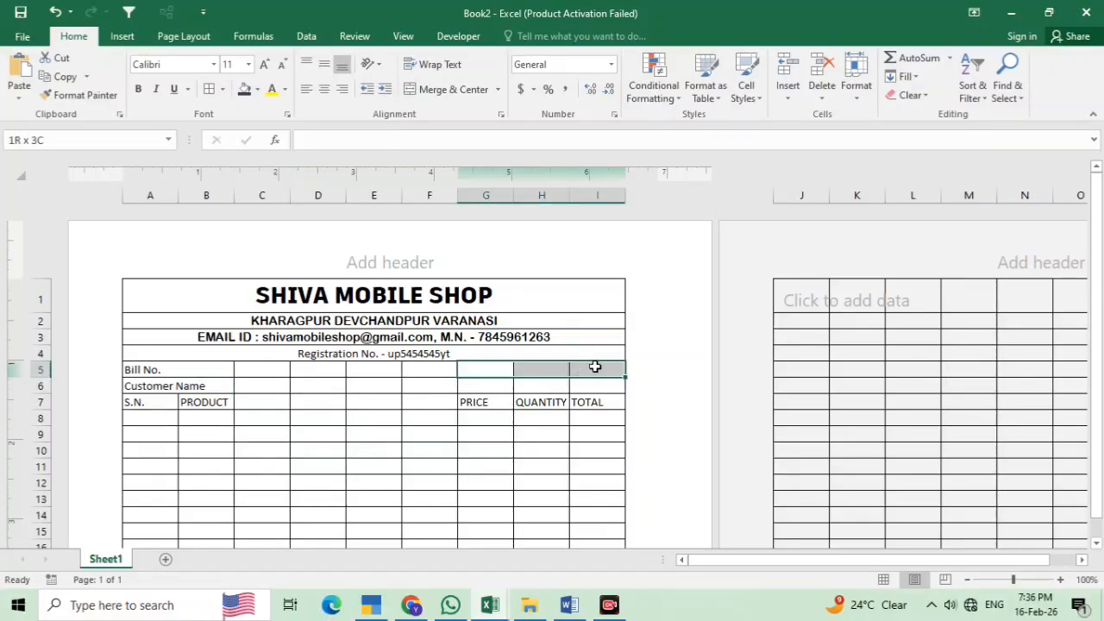
{"action": "left_click_drag", "start_coordinate": [494, 372], "coordinate": [596, 384]}
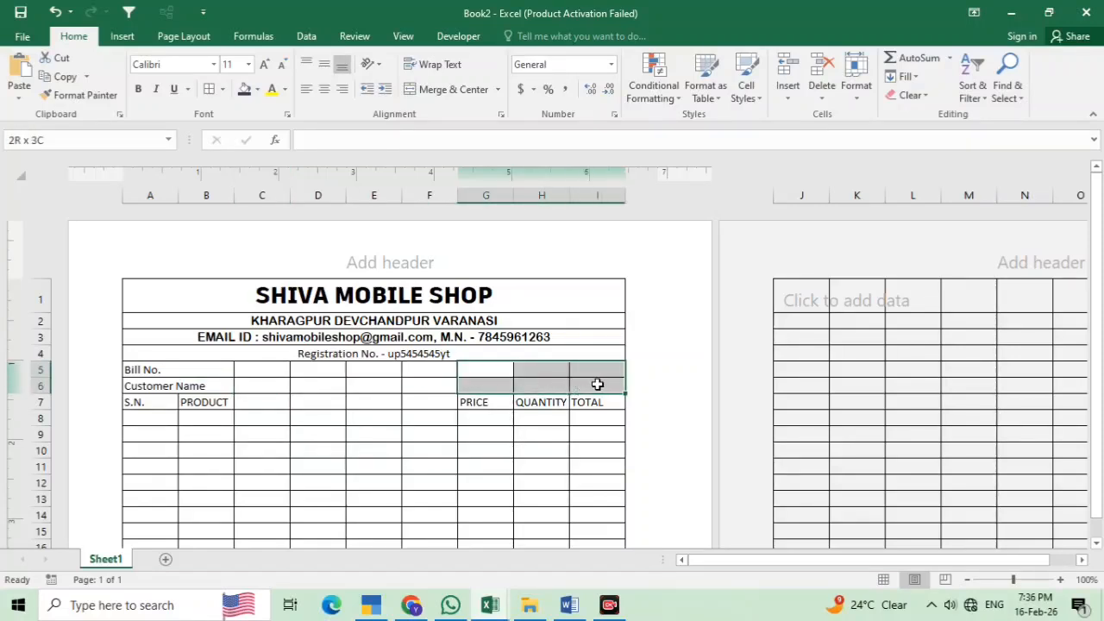
{"action": "left_click", "coordinate": [497, 90]}
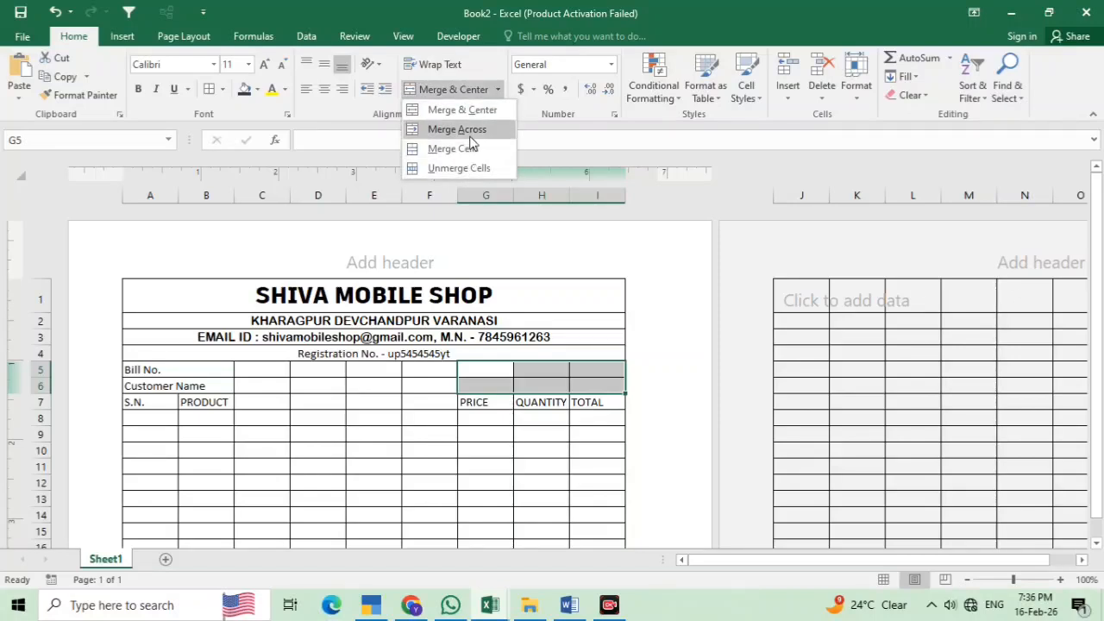
{"action": "left_click", "coordinate": [470, 137]}
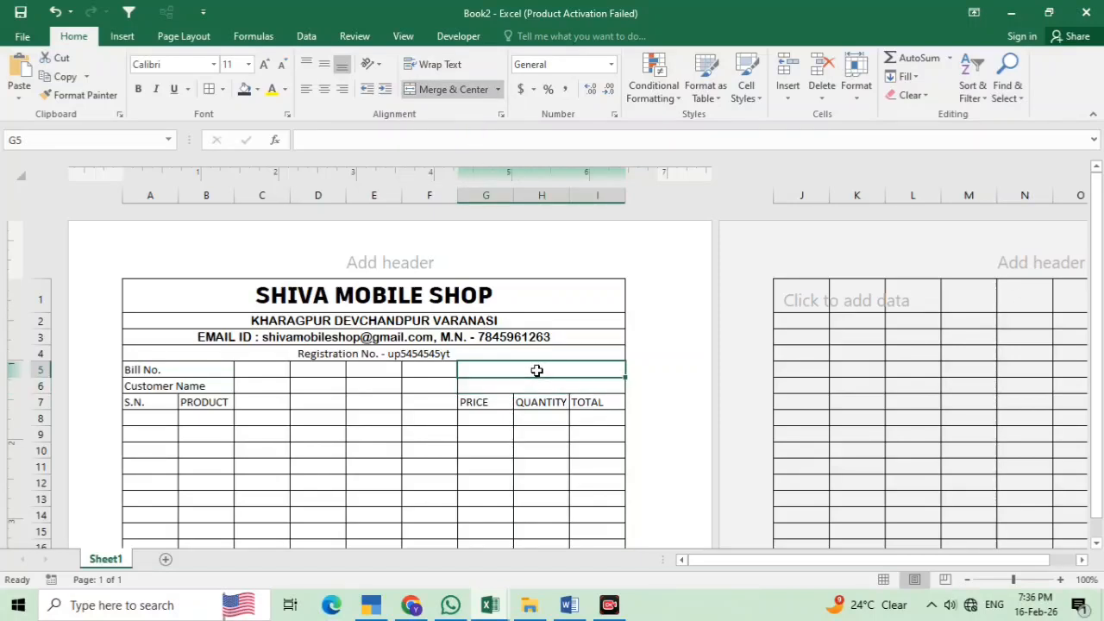
Enter Date in G5 and centre it
{"action": "type", "text": "date"}
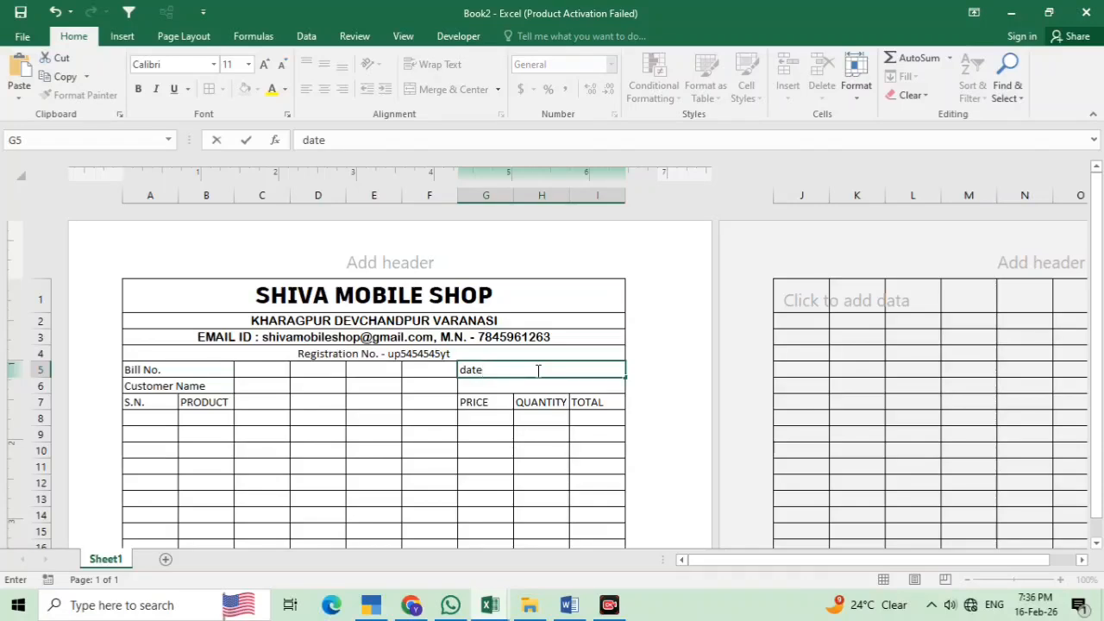
{"action": "key", "text": "BackSpace"}
{"action": "key", "text": "BackSpace"}
{"action": "key", "text": "BackSpace"}
{"action": "key", "text": "BackSpace"}
{"action": "type", "text": "Date"}
{"action": "left_click", "coordinate": [551, 377]}
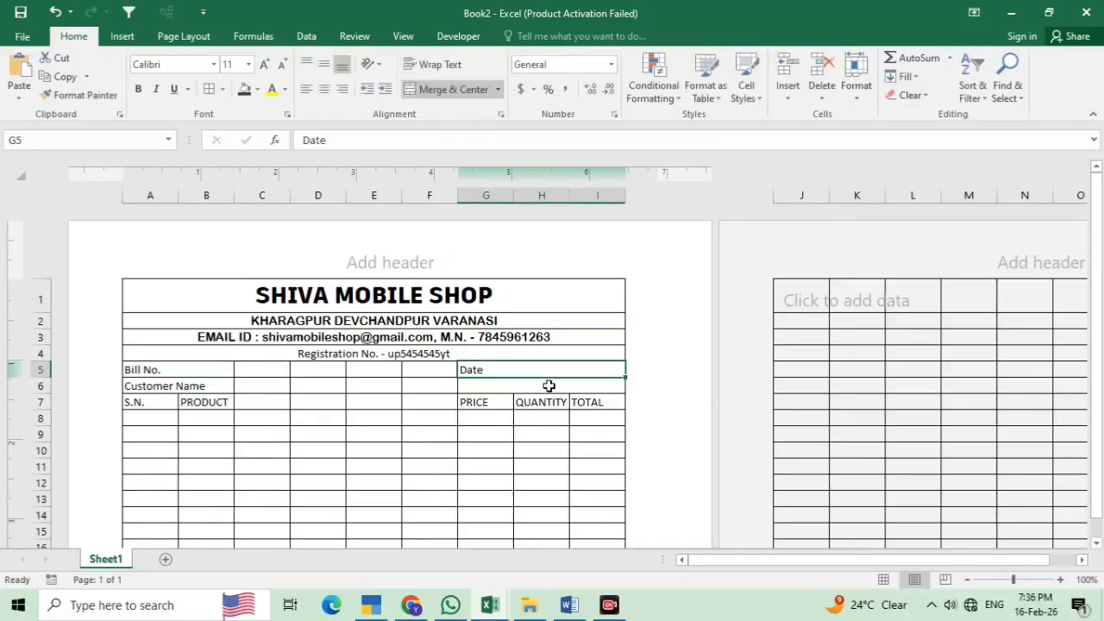
{"action": "left_click_drag", "start_coordinate": [545, 366], "coordinate": [538, 382]}
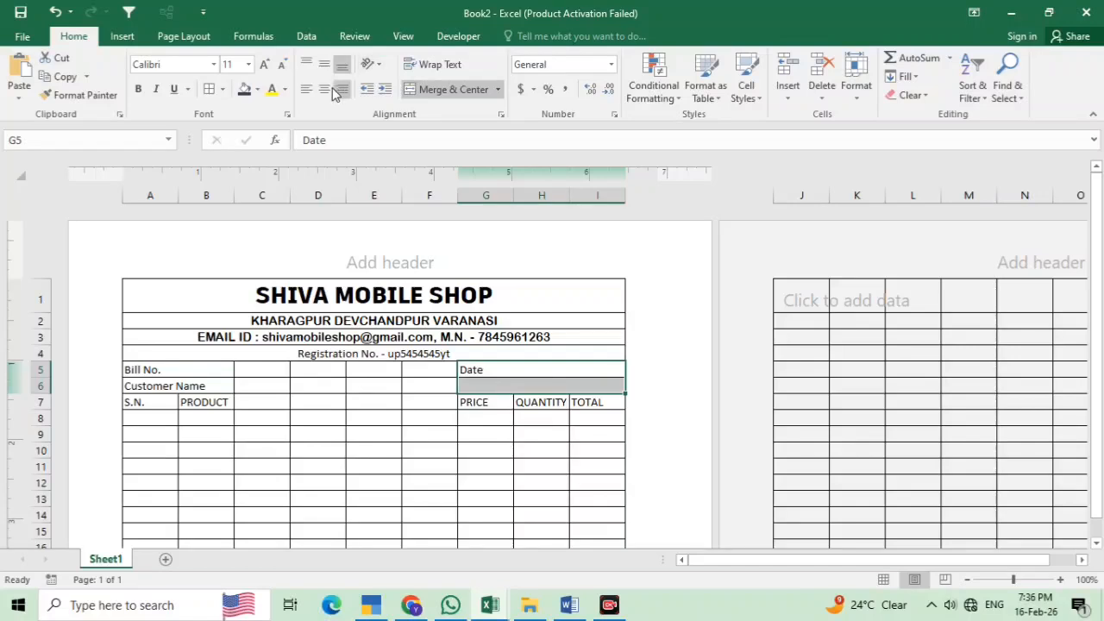
{"action": "left_click", "coordinate": [327, 90]}
{"action": "left_click", "coordinate": [521, 380]}
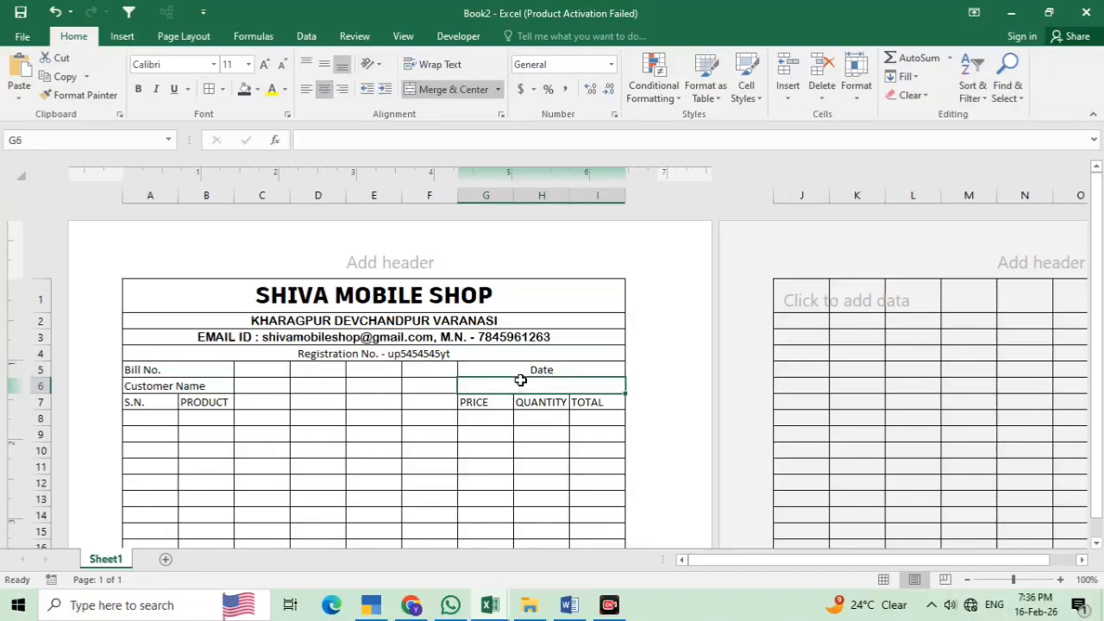
Merge C5:F5 and C6:F6 across into wide Bill No. and Customer Name entry cells
{"action": "left_click_drag", "start_coordinate": [273, 369], "coordinate": [423, 380]}
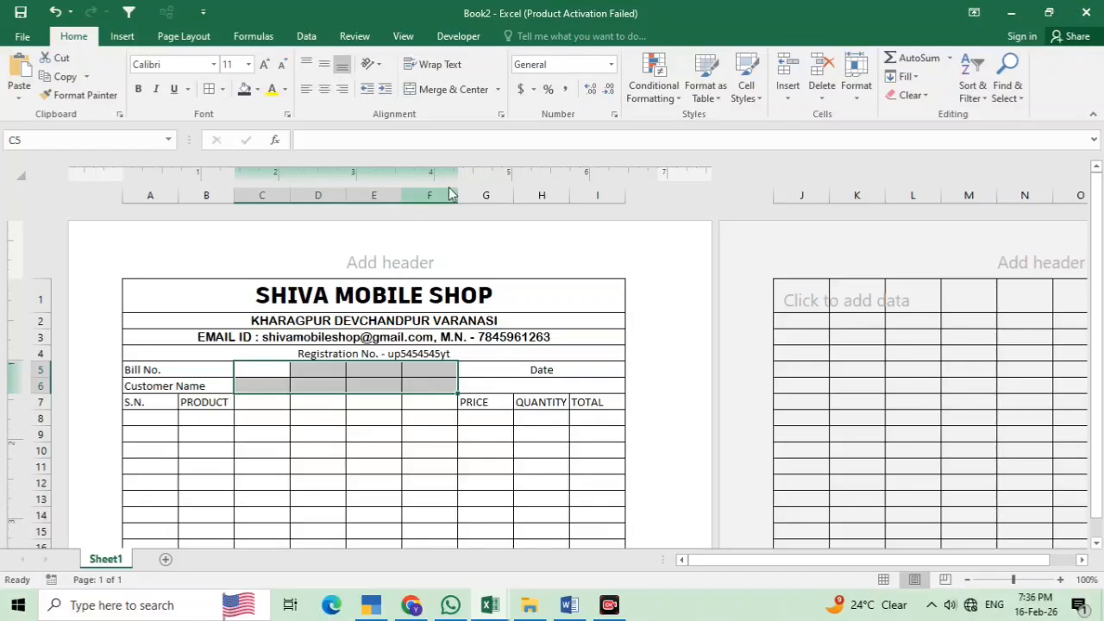
{"action": "left_click", "coordinate": [497, 89]}
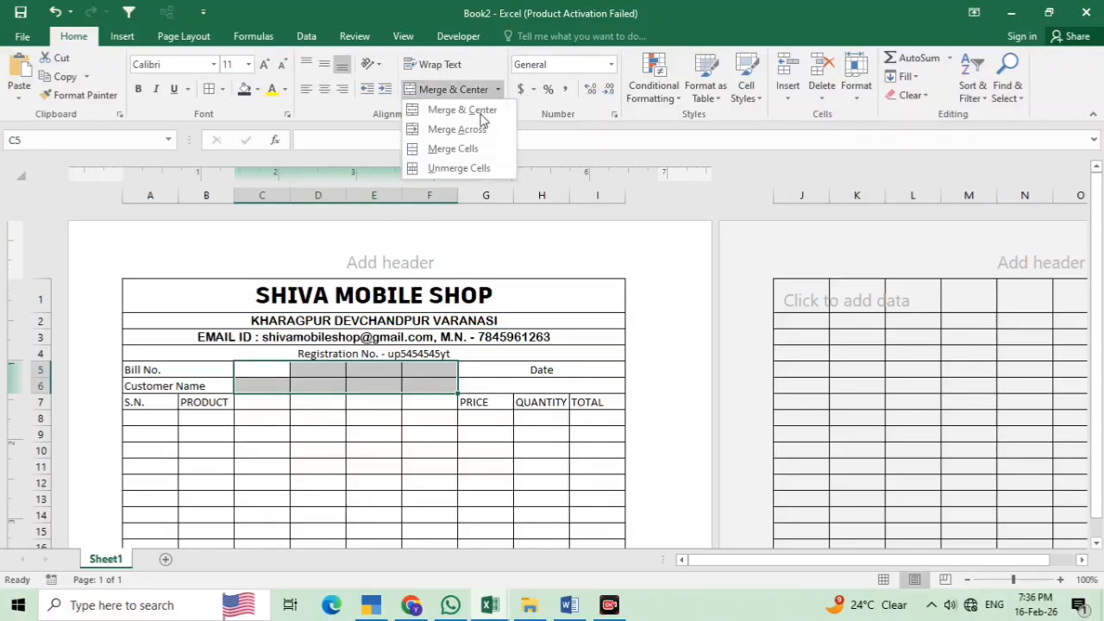
{"action": "left_click", "coordinate": [446, 131]}
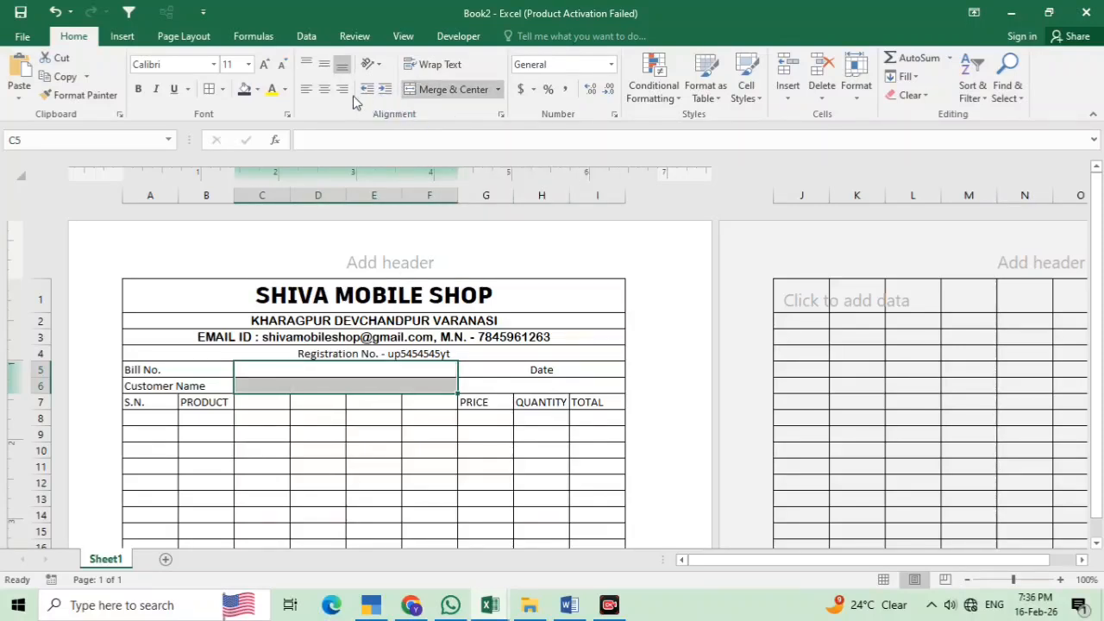
{"action": "left_click", "coordinate": [288, 369]}
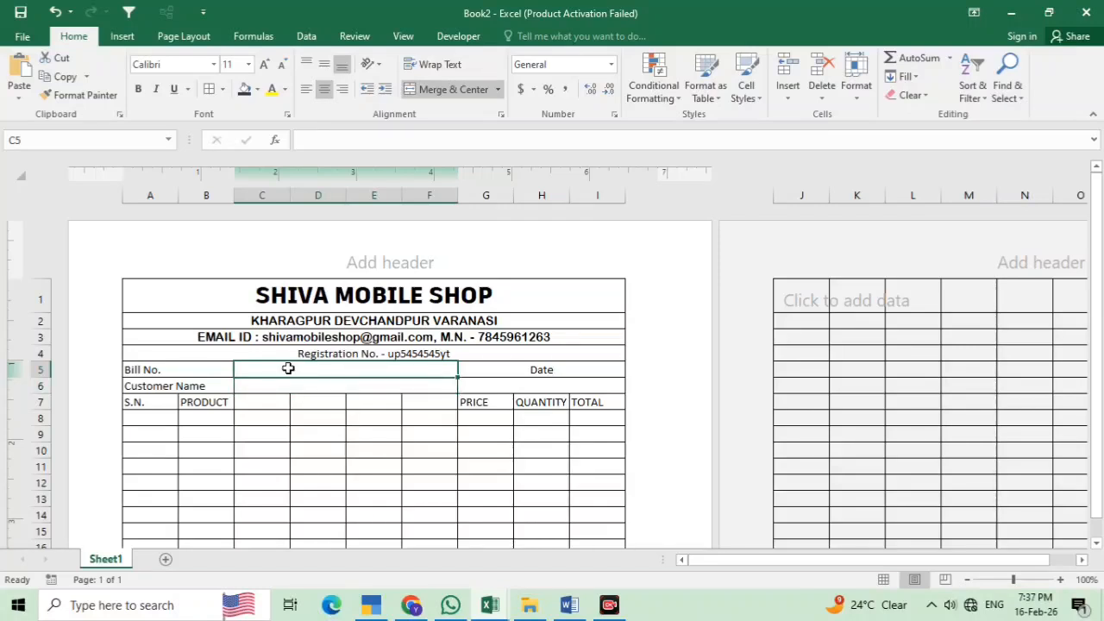
Merge and centre the PRODUCT heading across B7:F7
{"action": "left_click_drag", "start_coordinate": [211, 401], "coordinate": [421, 400]}
{"action": "left_click", "coordinate": [444, 95]}
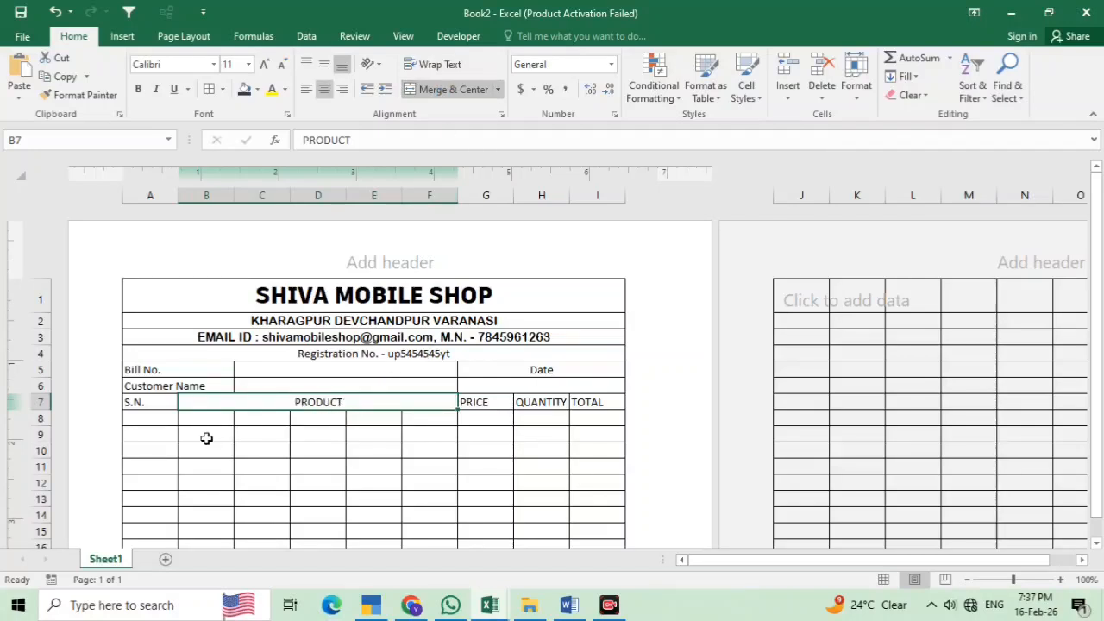
{"action": "left_click_drag", "start_coordinate": [202, 421], "coordinate": [478, 348]}
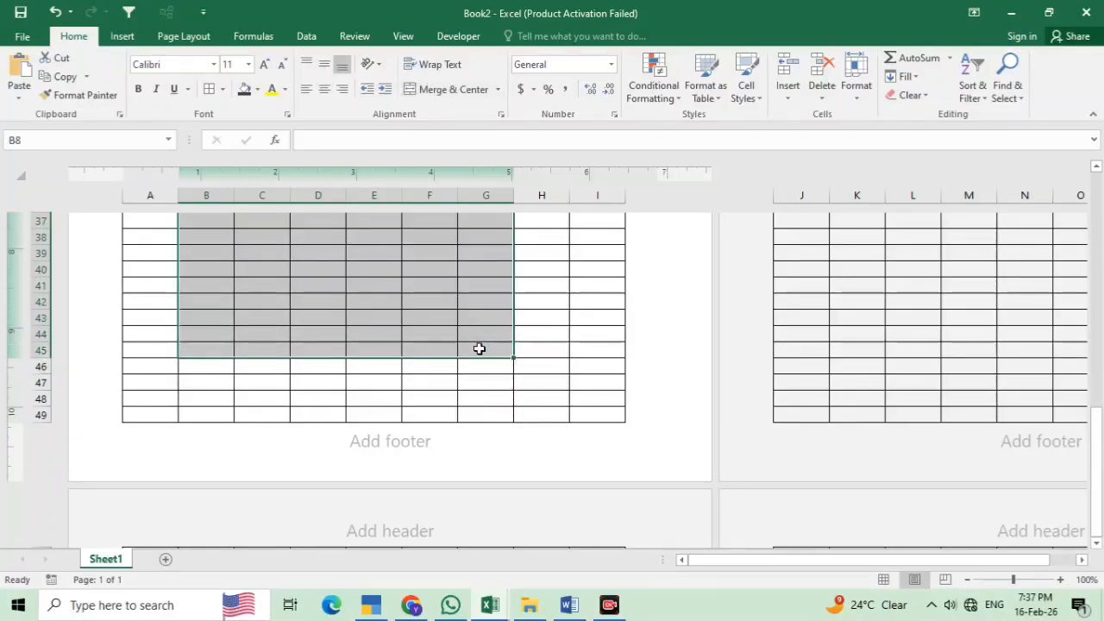
Merge Across B8:F45 so every item row from 8 to 45 has one product cell
{"action": "scroll", "coordinate": [430, 361], "scroll_direction": "up", "scroll_amount": 12}
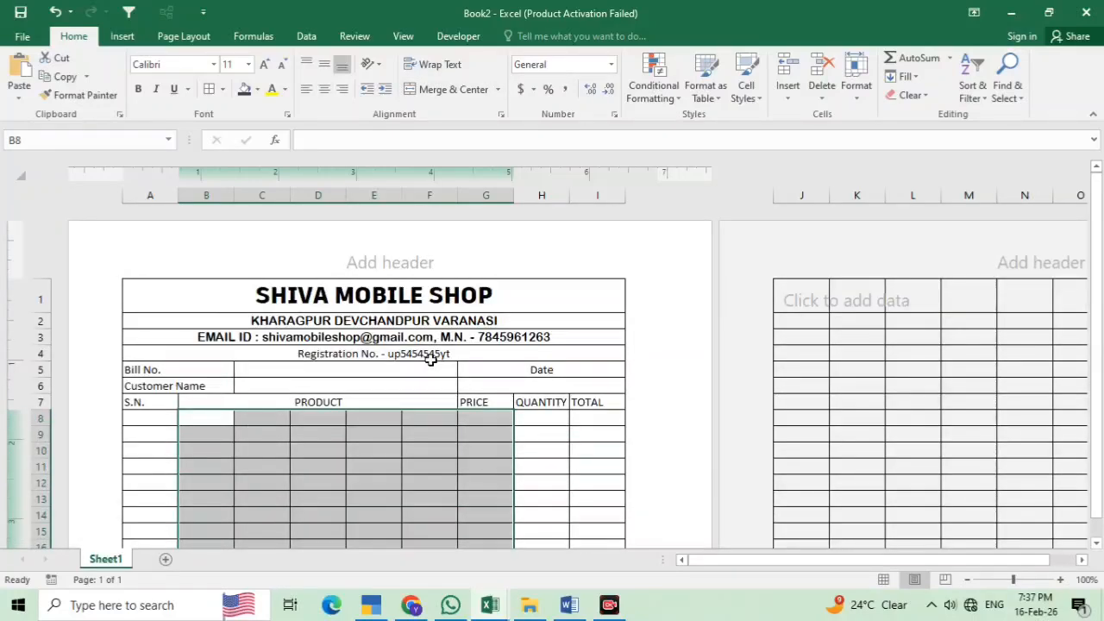
{"action": "key", "text": "shift+Left"}
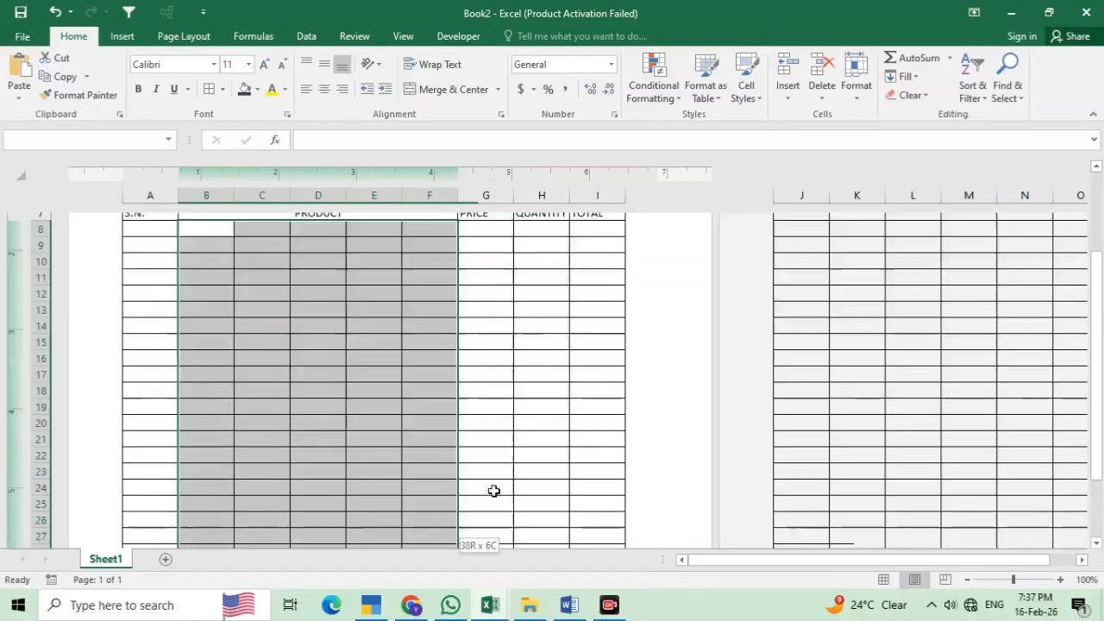
{"action": "scroll", "coordinate": [386, 437], "scroll_direction": "up", "scroll_amount": 10}
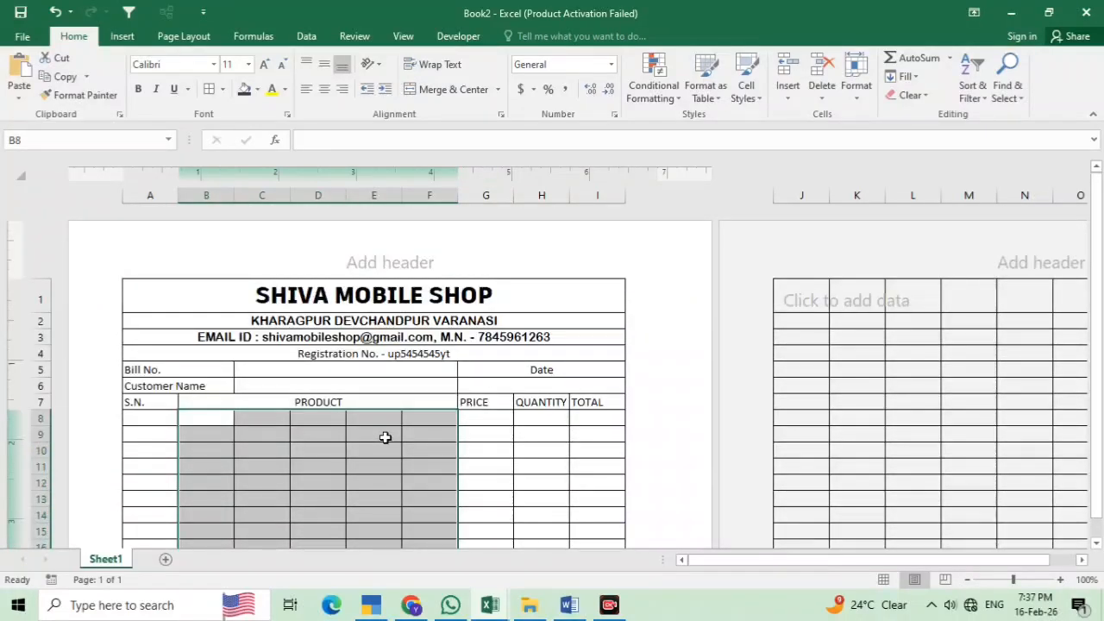
{"action": "left_click", "coordinate": [498, 90]}
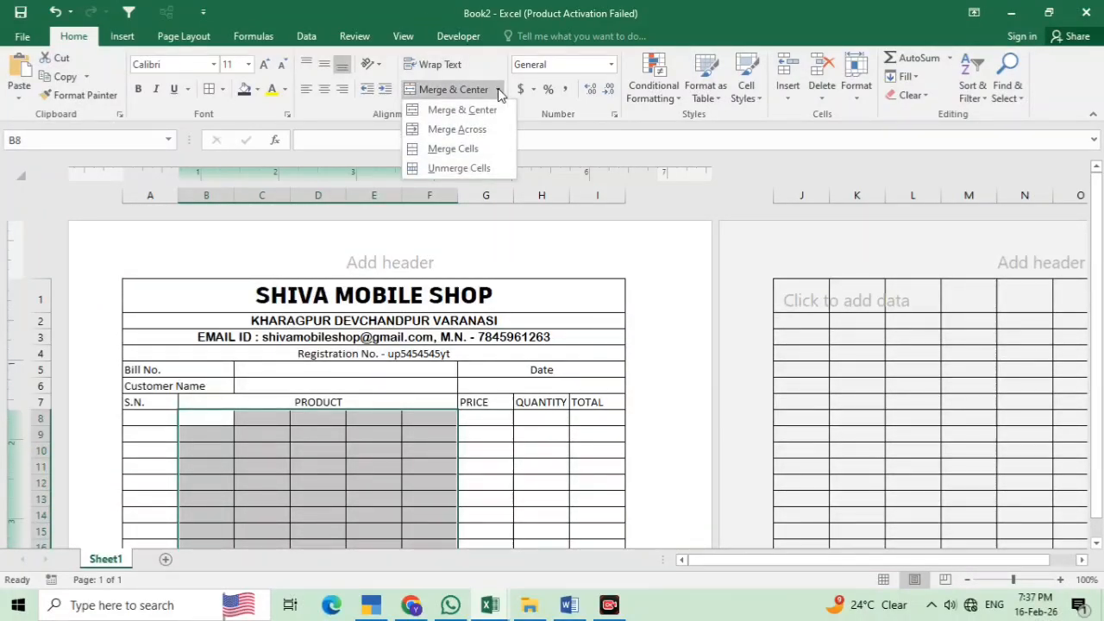
{"action": "left_click", "coordinate": [458, 130]}
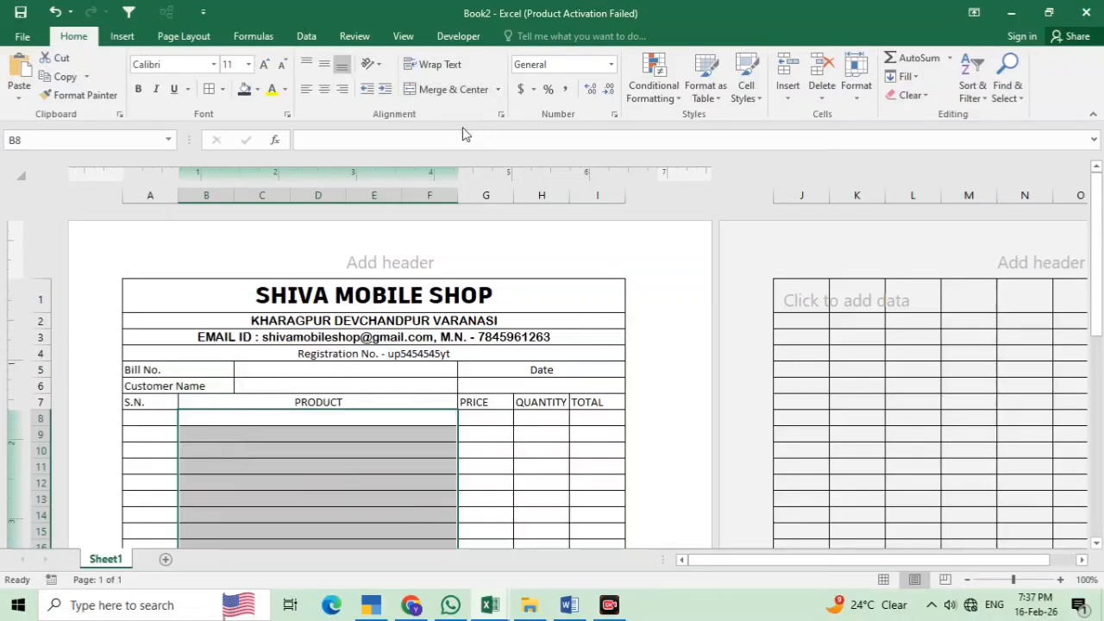
{"action": "left_click", "coordinate": [331, 422]}
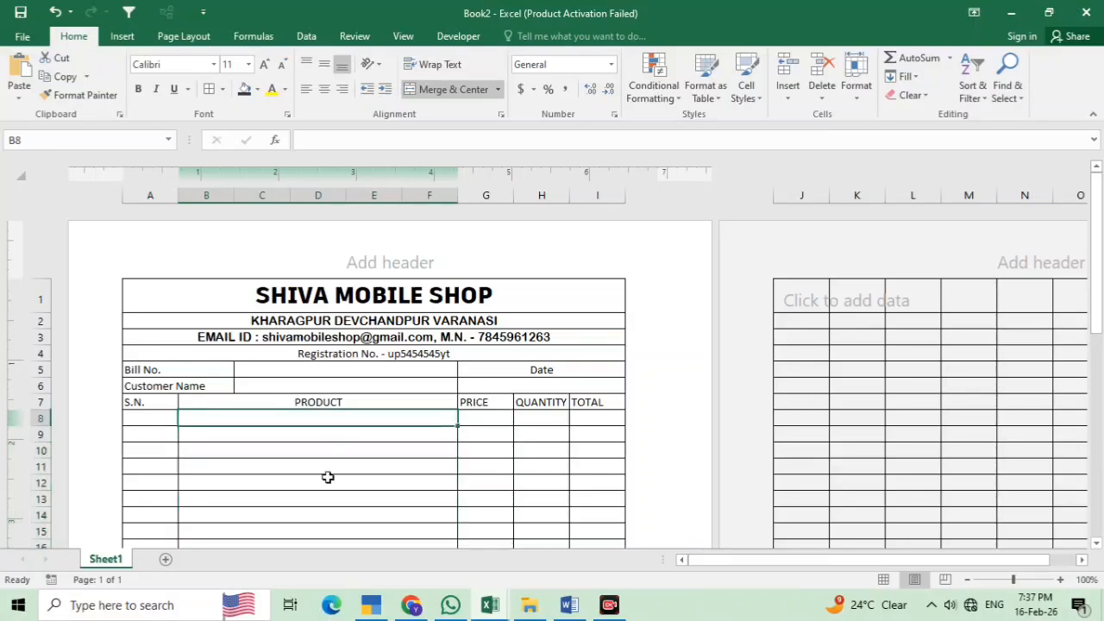
{"action": "scroll", "coordinate": [315, 440], "scroll_direction": "down", "scroll_amount": 9}
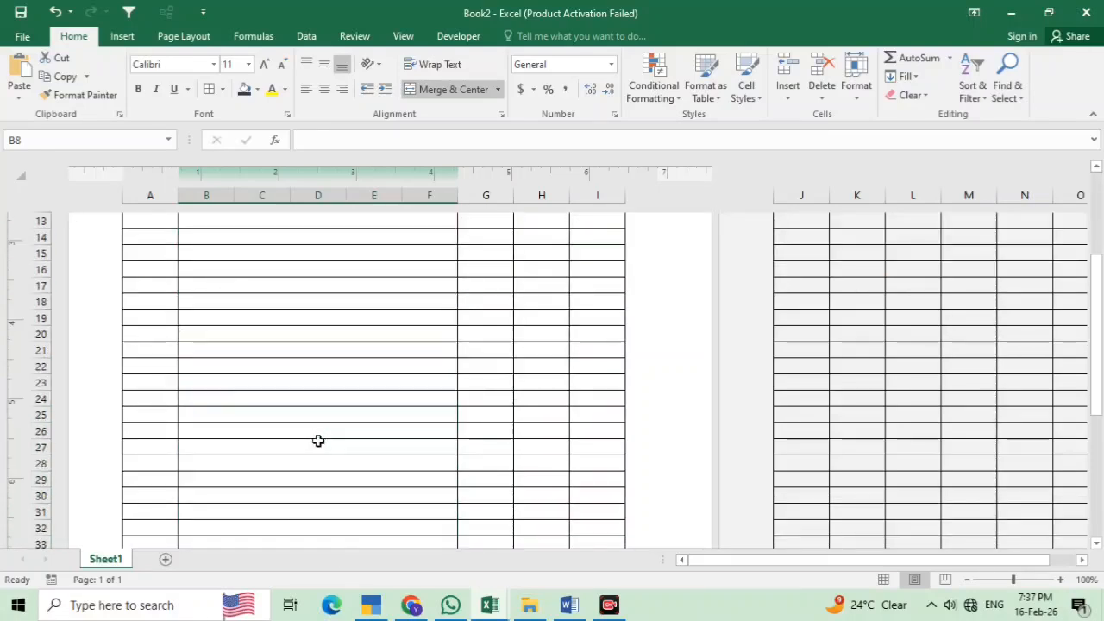
{"action": "scroll", "coordinate": [307, 445], "scroll_direction": "down", "scroll_amount": 2}
{"action": "scroll", "coordinate": [307, 445], "scroll_direction": "up", "scroll_amount": 5}
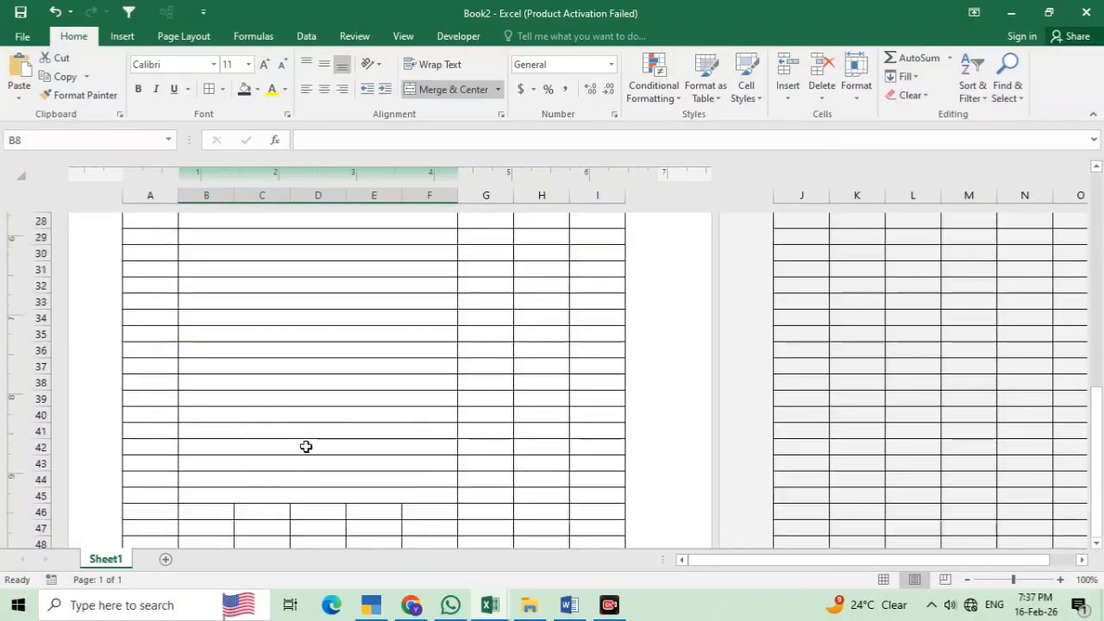
{"action": "scroll", "coordinate": [406, 423], "scroll_direction": "up", "scroll_amount": 6}
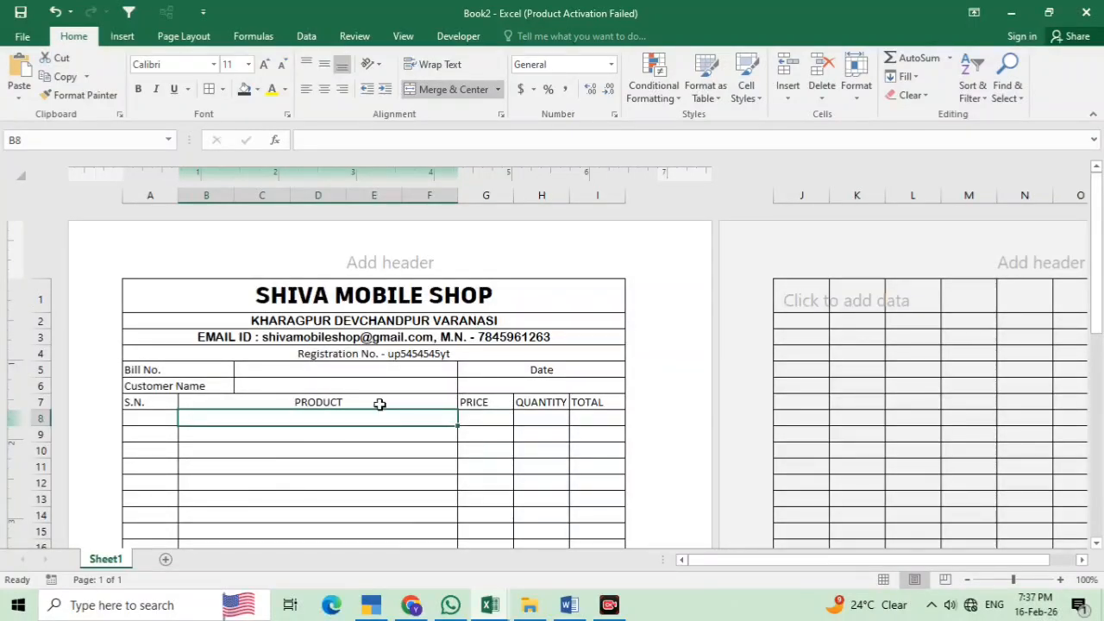
Give the title rows A1:I4 black text and a light orange fill
{"action": "left_click", "coordinate": [399, 366]}
{"action": "left_click_drag", "start_coordinate": [192, 288], "coordinate": [492, 352]}
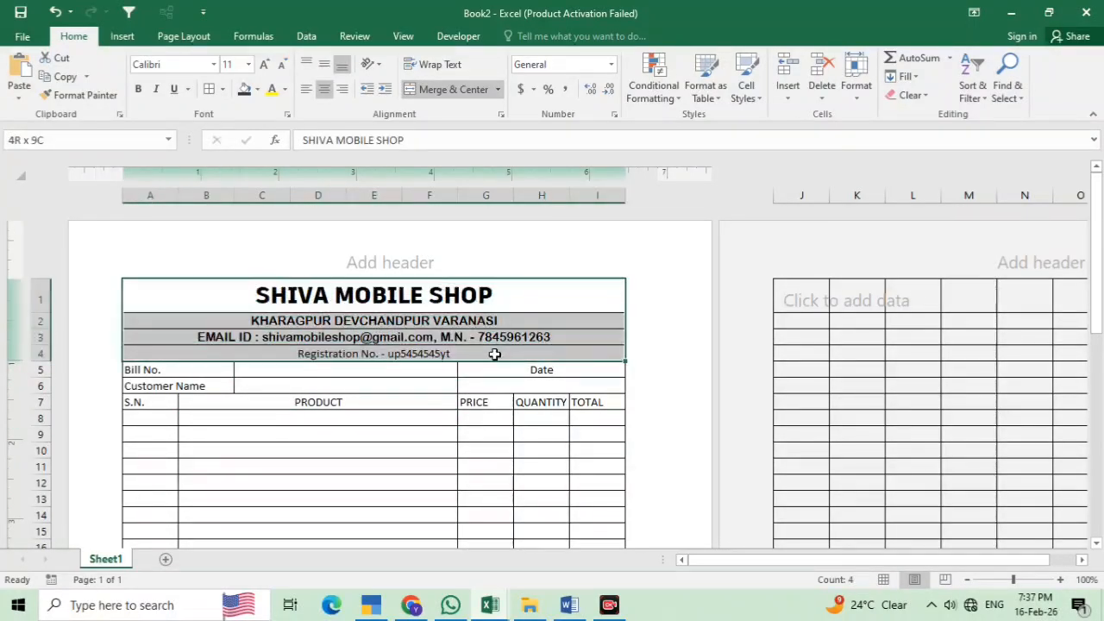
{"action": "left_click", "coordinate": [272, 89]}
{"action": "left_click", "coordinate": [257, 90]}
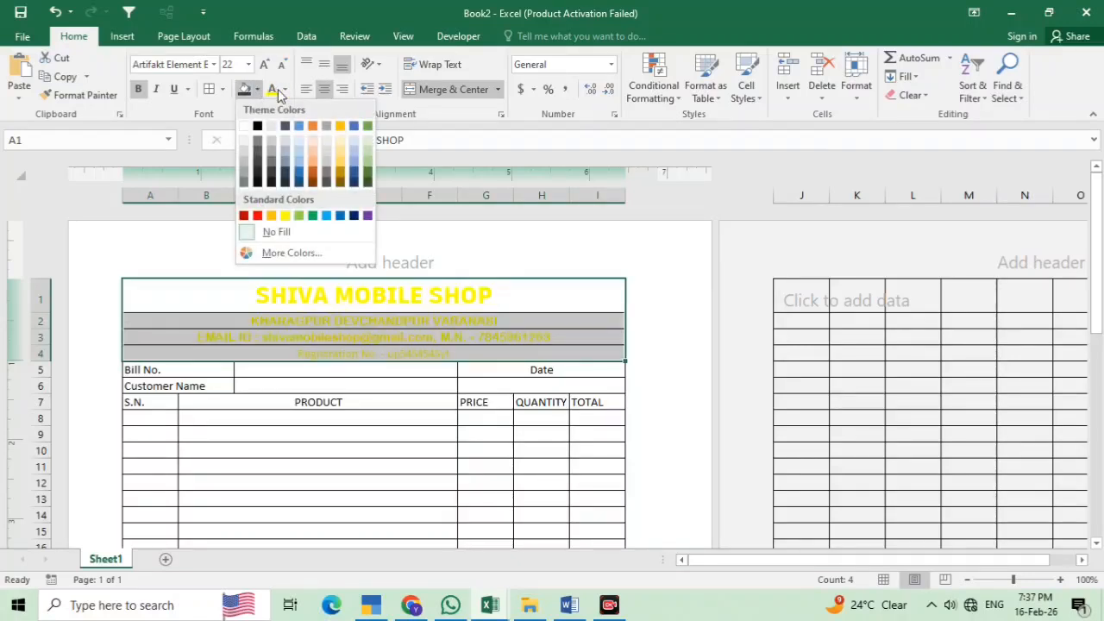
{"action": "left_click", "coordinate": [284, 89]}
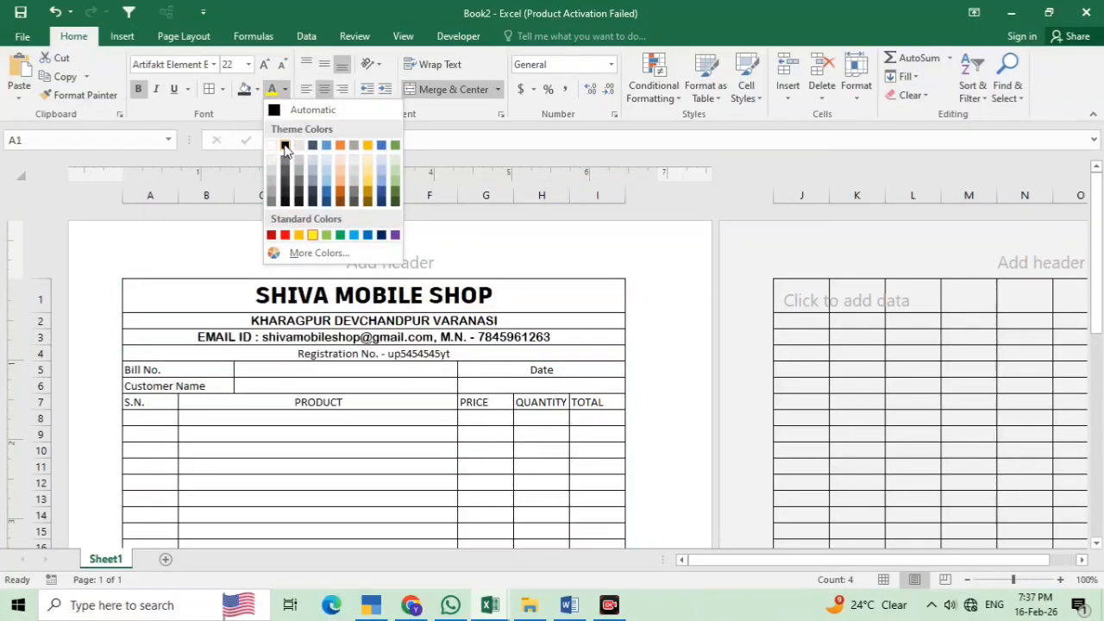
{"action": "left_click", "coordinate": [285, 146]}
{"action": "left_click", "coordinate": [257, 90]}
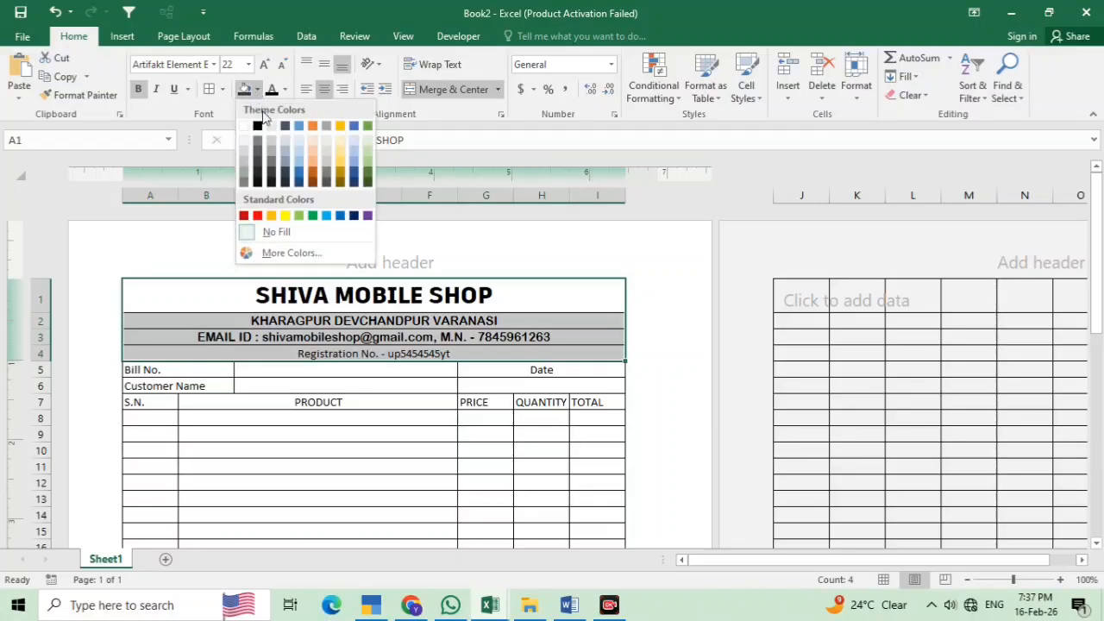
{"action": "left_click", "coordinate": [313, 151]}
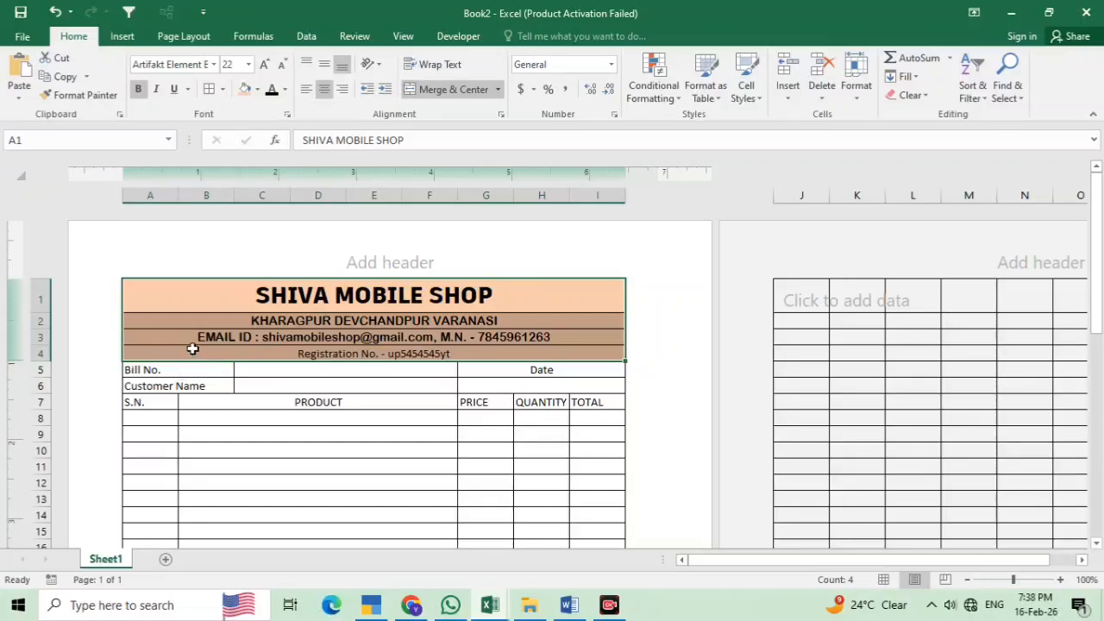
Extend the light orange fill to rows 5–6 and set rows 2–6 bold in Artifakt Element Medium
{"action": "left_click_drag", "start_coordinate": [163, 290], "coordinate": [550, 382]}
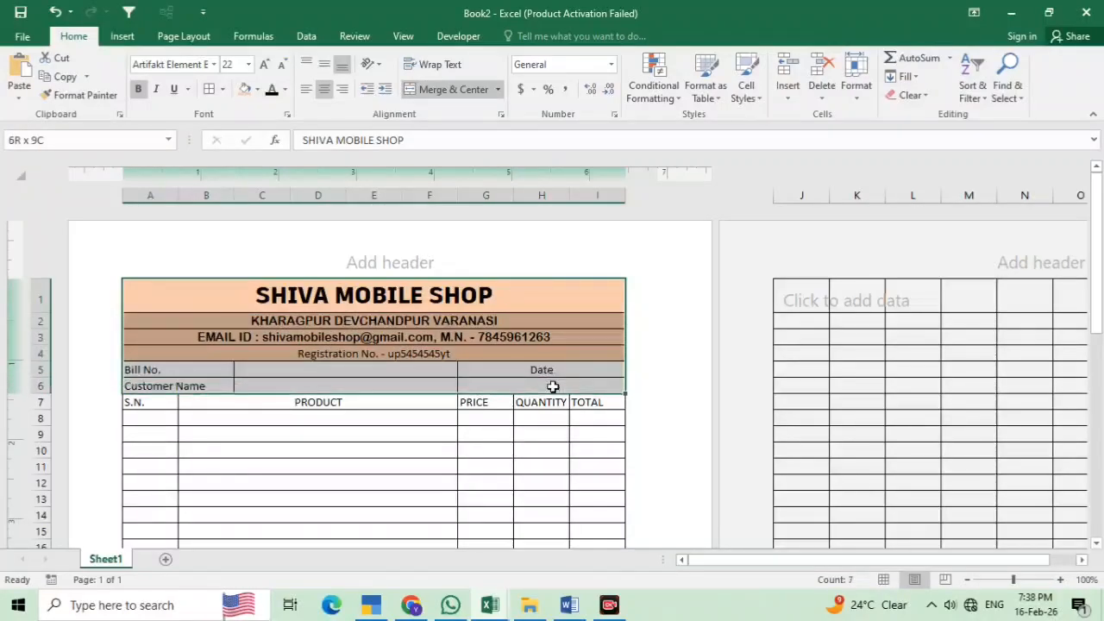
{"action": "left_click", "coordinate": [245, 90]}
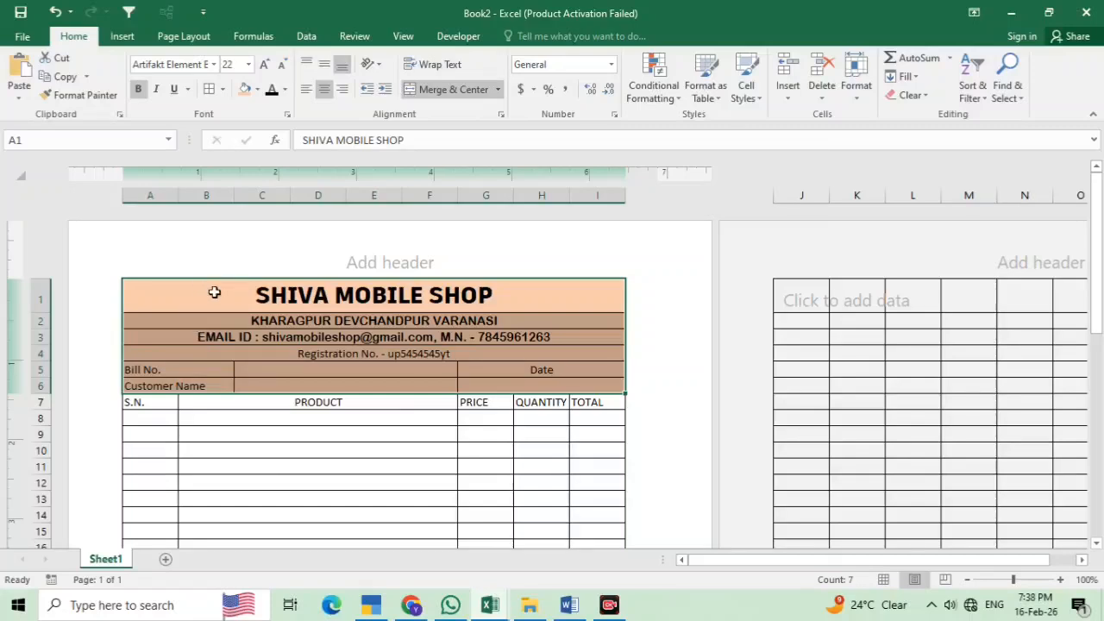
{"action": "left_click_drag", "start_coordinate": [212, 314], "coordinate": [532, 383]}
{"action": "left_click", "coordinate": [136, 90]}
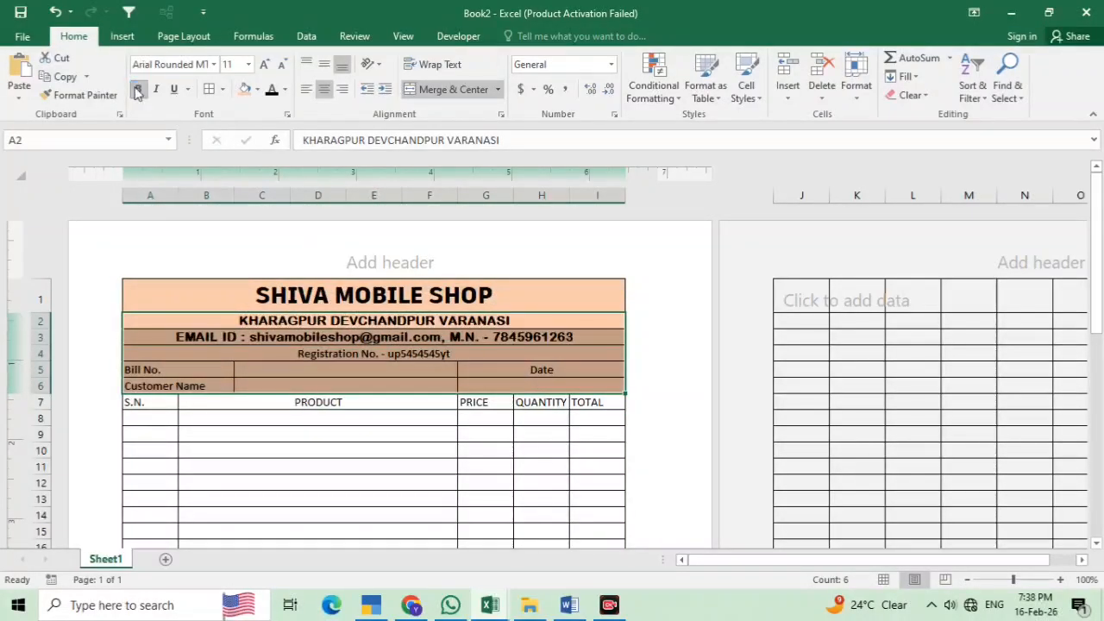
{"action": "left_click", "coordinate": [210, 65]}
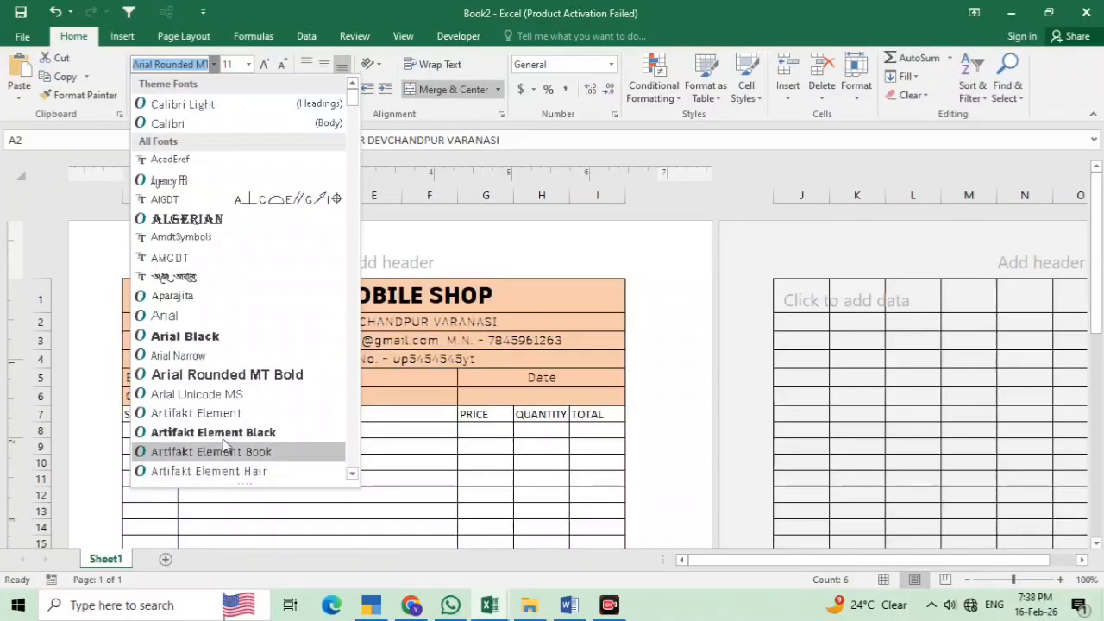
{"action": "scroll", "coordinate": [223, 438], "scroll_direction": "down", "scroll_amount": 1}
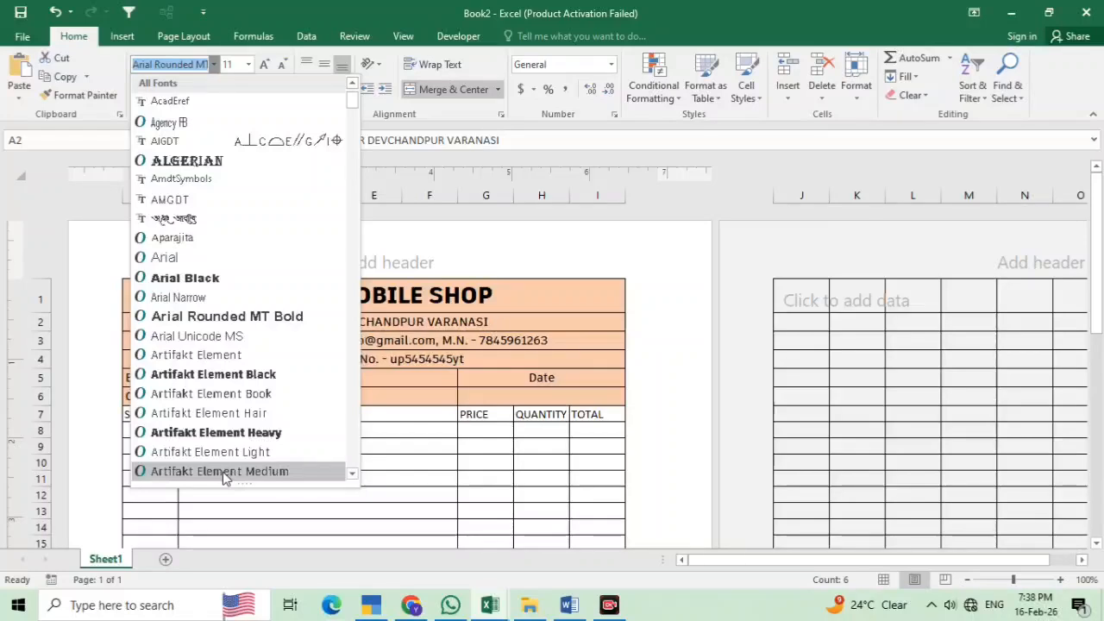
{"action": "left_click", "coordinate": [222, 470]}
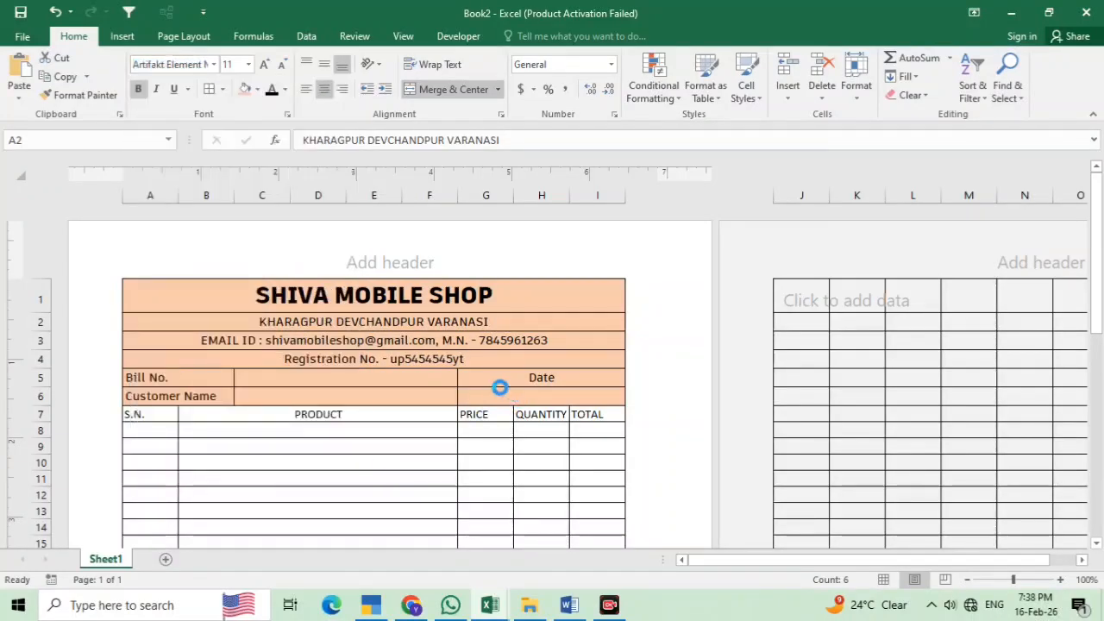
{"action": "left_click", "coordinate": [364, 355]}
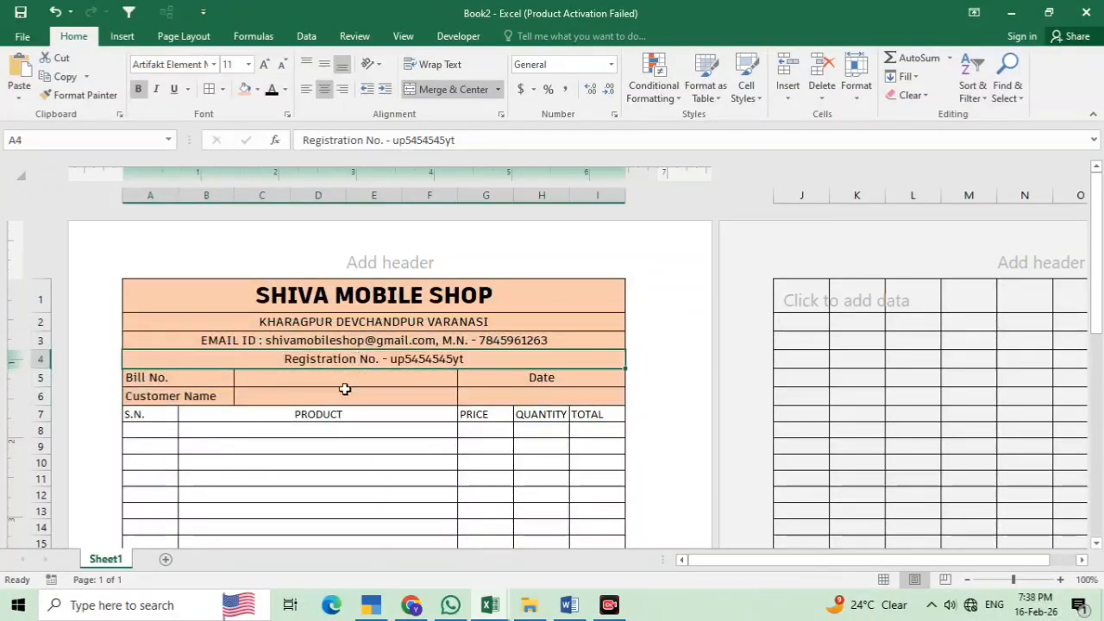
{"action": "left_click", "coordinate": [344, 389]}
{"action": "scroll", "coordinate": [187, 423], "scroll_direction": "down", "scroll_amount": 3}
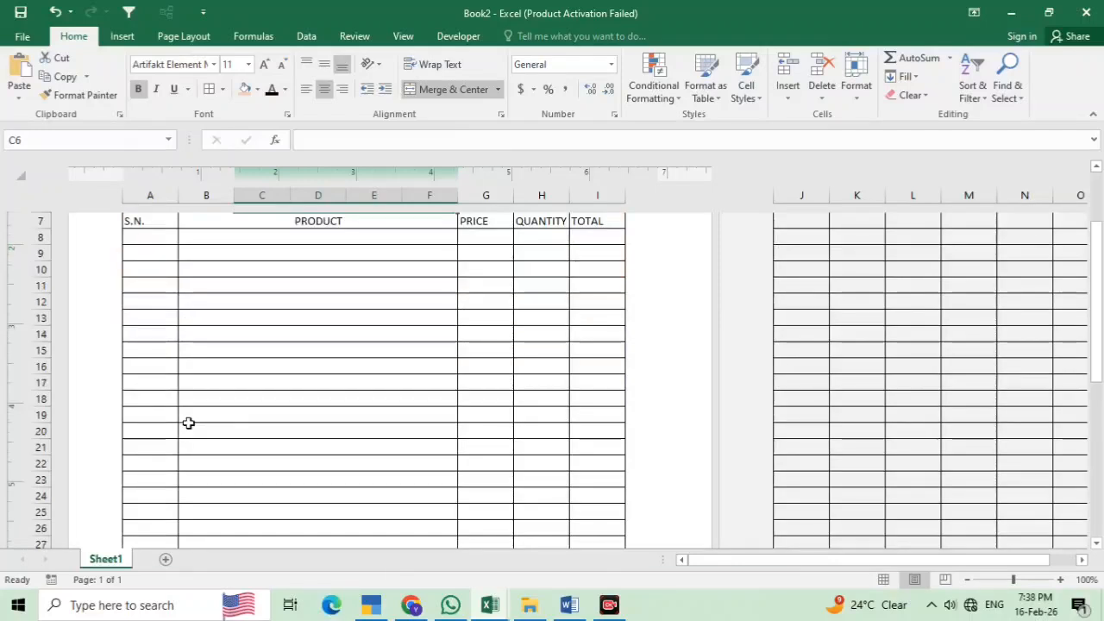
{"action": "scroll", "coordinate": [187, 423], "scroll_direction": "up", "scroll_amount": 3}
Fill the item table A7:I45 pale yellow and bold the row 7 column headings
{"action": "left_click_drag", "start_coordinate": [167, 416], "coordinate": [615, 247]}
{"action": "scroll", "coordinate": [357, 148], "scroll_direction": "up", "scroll_amount": 4}
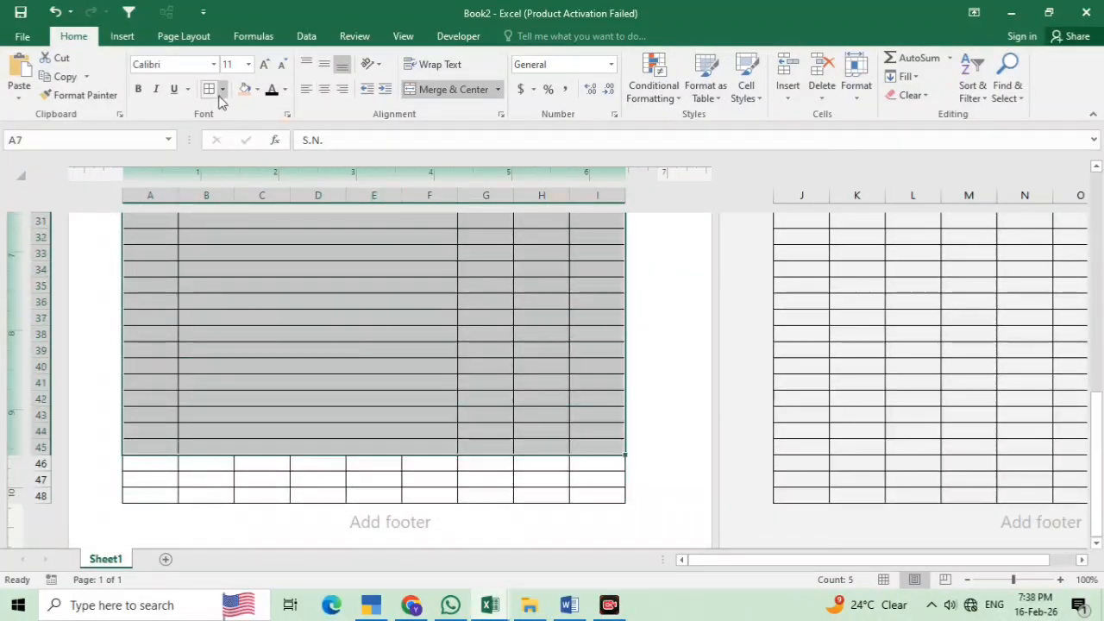
{"action": "left_click", "coordinate": [257, 90]}
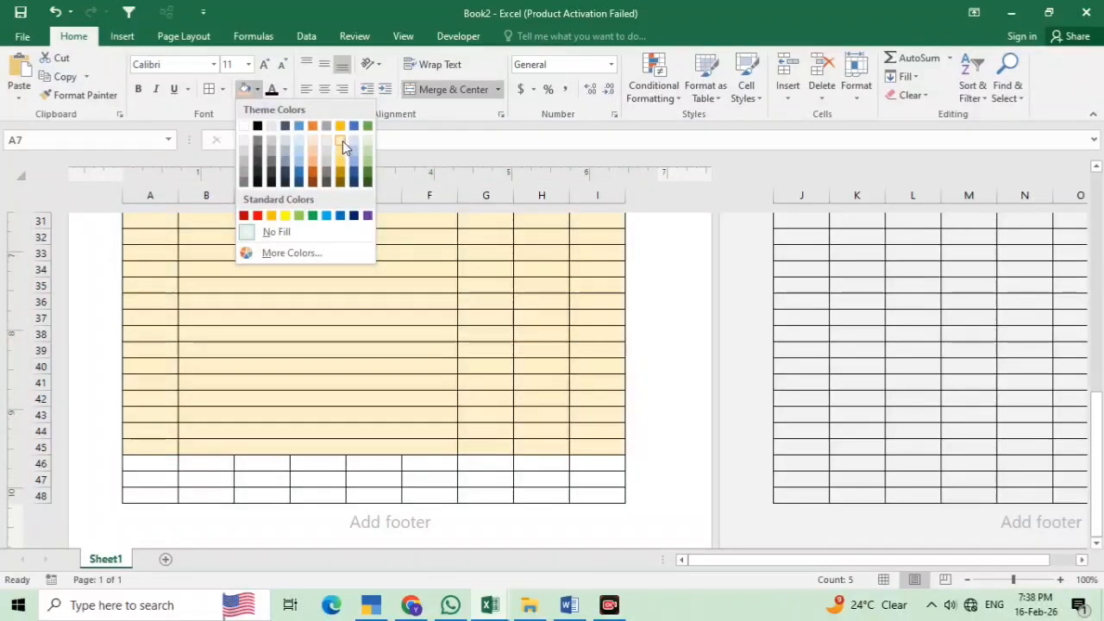
{"action": "left_click", "coordinate": [343, 140]}
{"action": "scroll", "coordinate": [522, 438], "scroll_direction": "up", "scroll_amount": 10}
{"action": "left_click", "coordinate": [525, 444]}
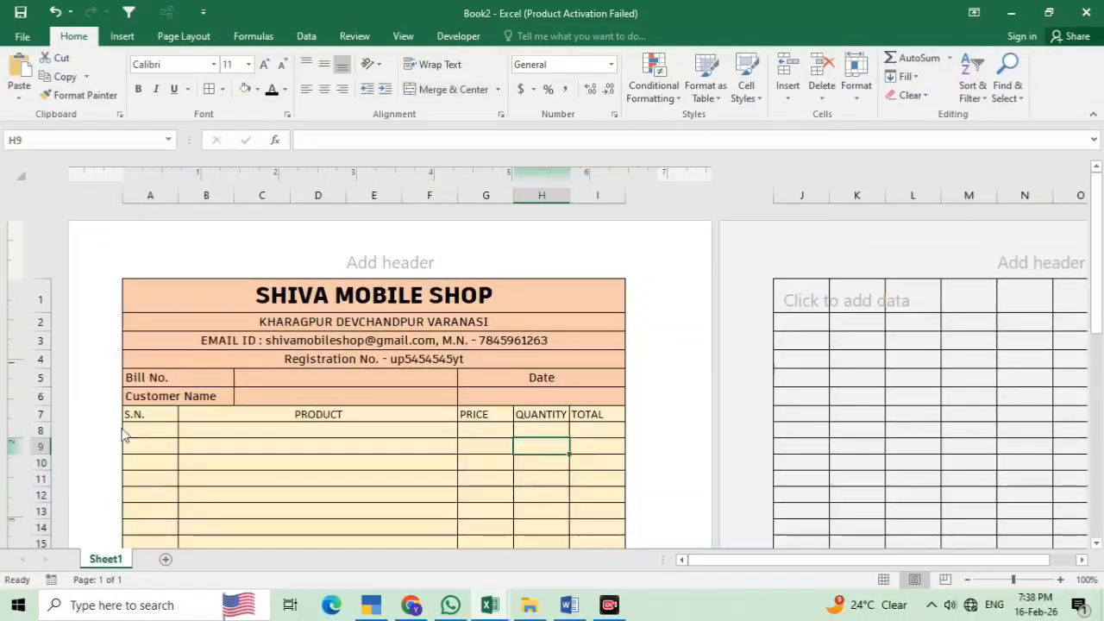
{"action": "left_click_drag", "start_coordinate": [135, 414], "coordinate": [603, 414]}
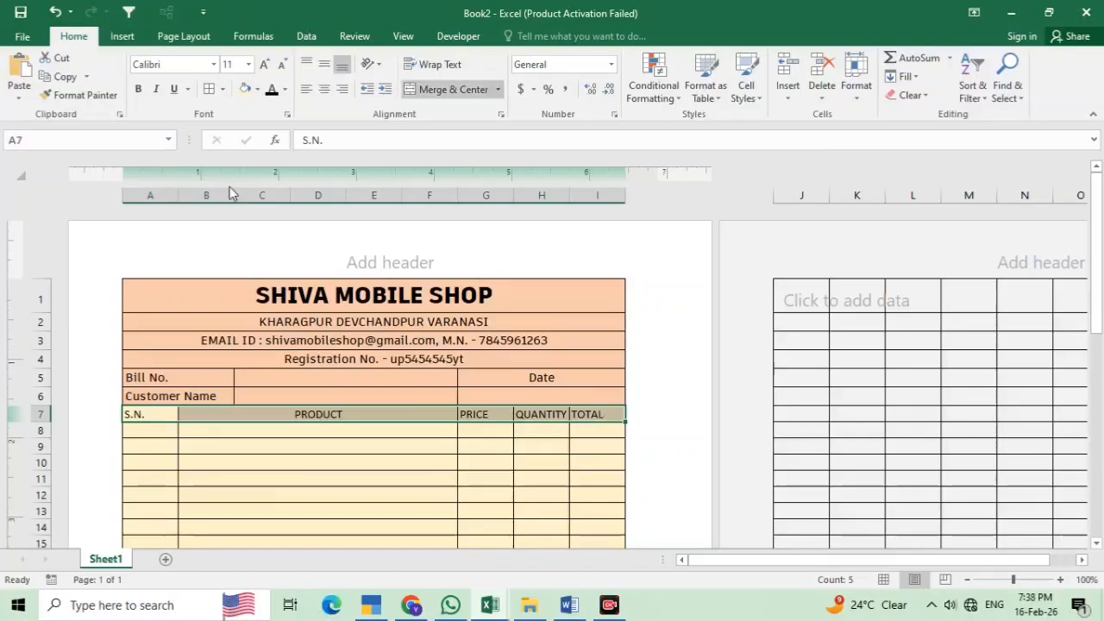
{"action": "left_click", "coordinate": [138, 89]}
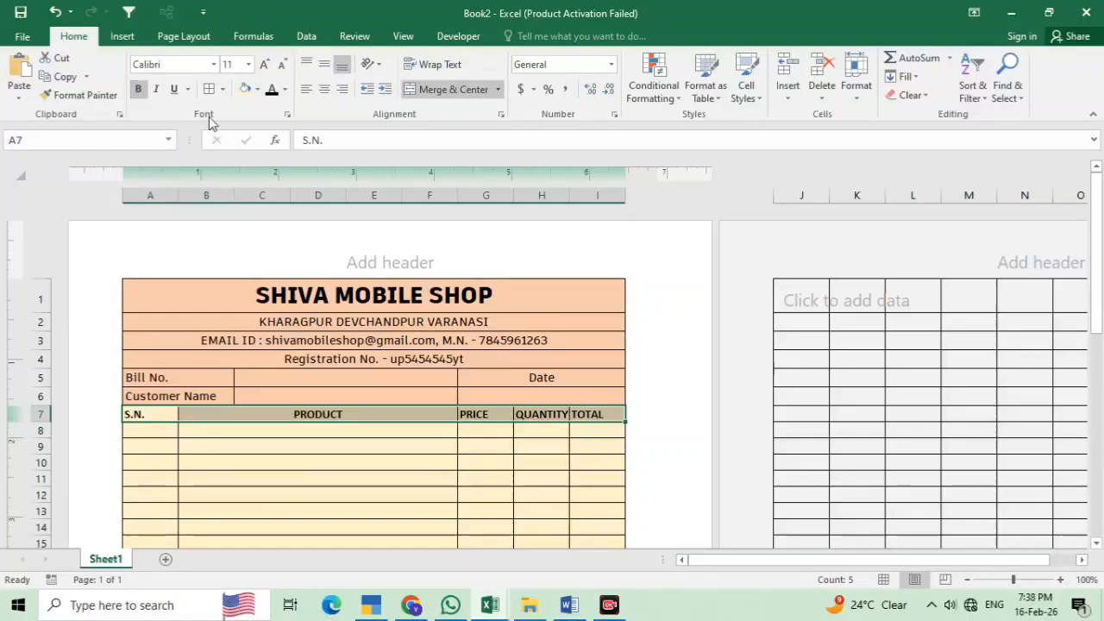
Centre the row 7 headings and enter serial numbers 1 and 2 in A8 and A9
{"action": "left_click", "coordinate": [324, 89]}
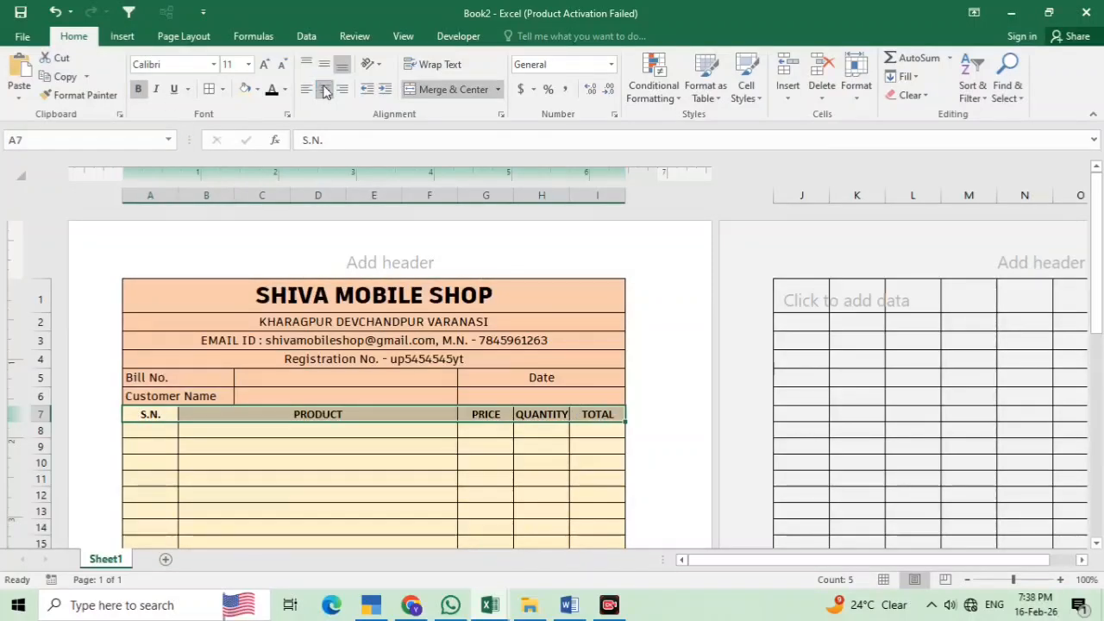
{"action": "left_click", "coordinate": [497, 491]}
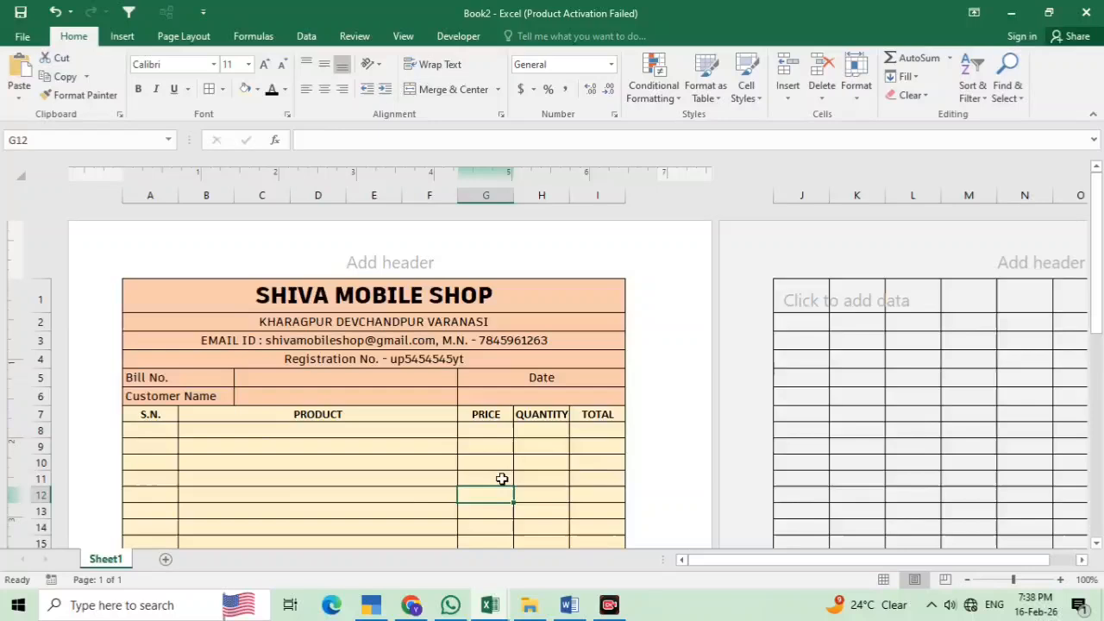
{"action": "left_click", "coordinate": [133, 428]}
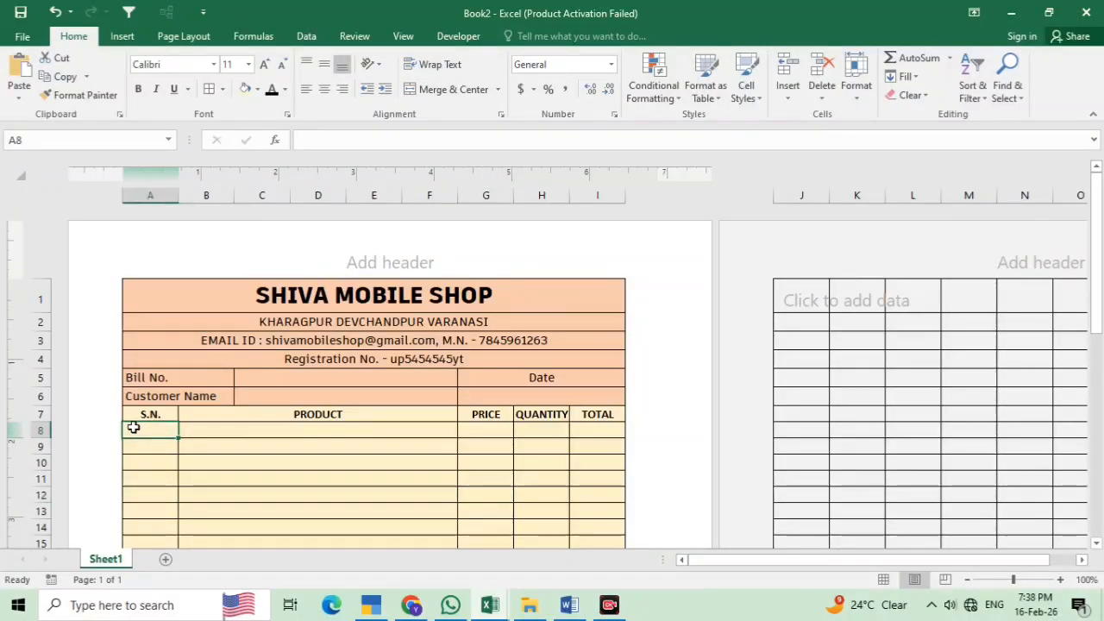
{"action": "type", "text": "1"}
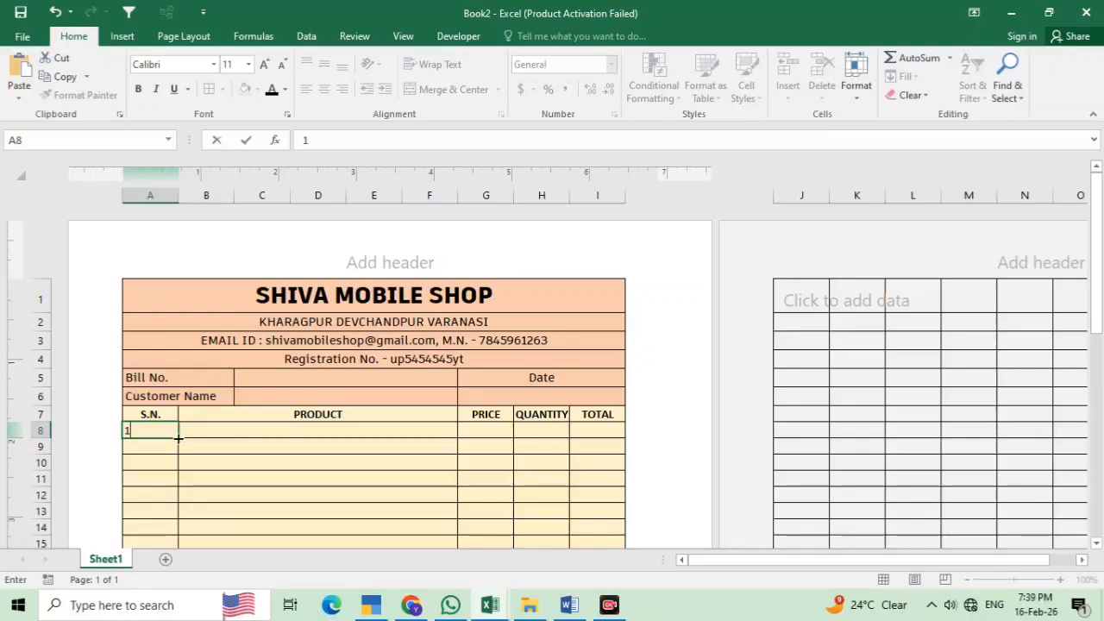
{"action": "key", "text": "Return"}
{"action": "type", "text": "2"}
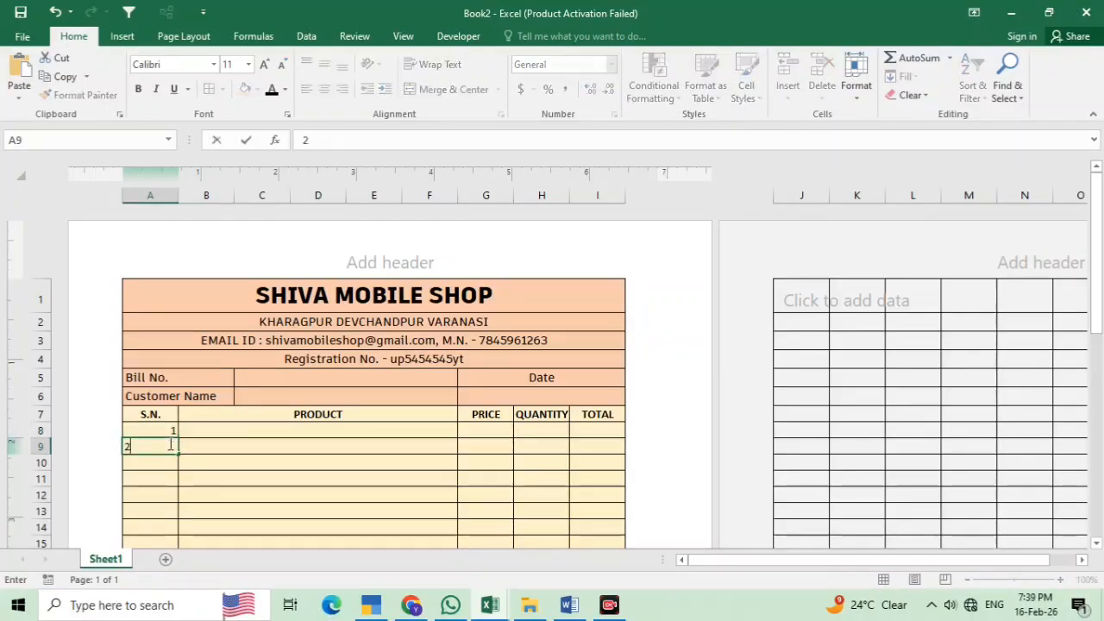
Enter charger as the first product in B8
{"action": "left_click", "coordinate": [250, 431]}
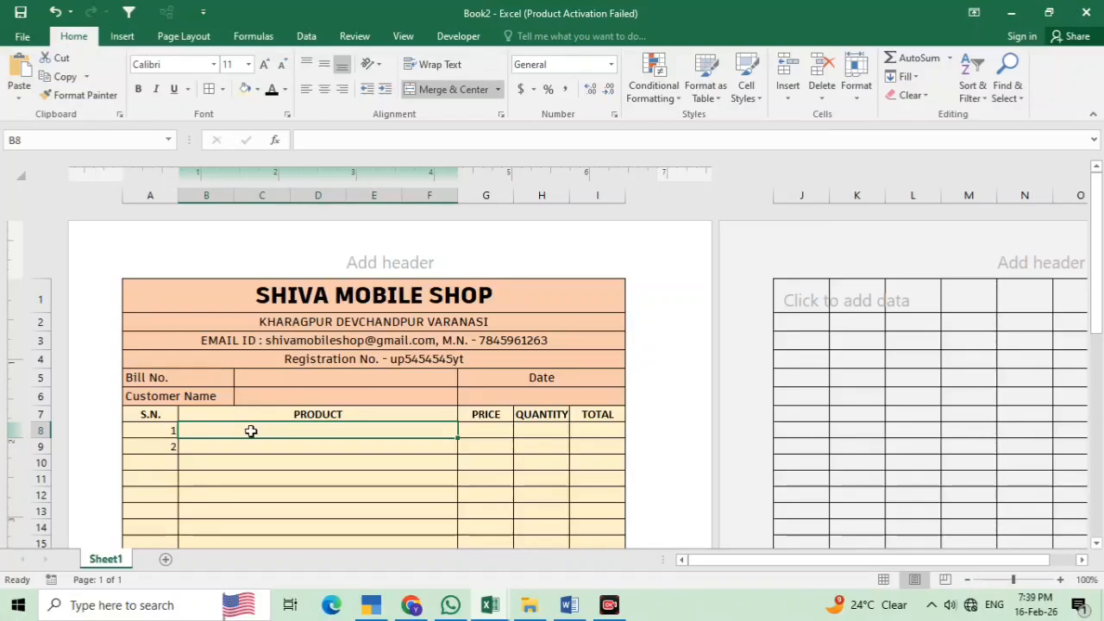
{"action": "type", "text": "charger"}
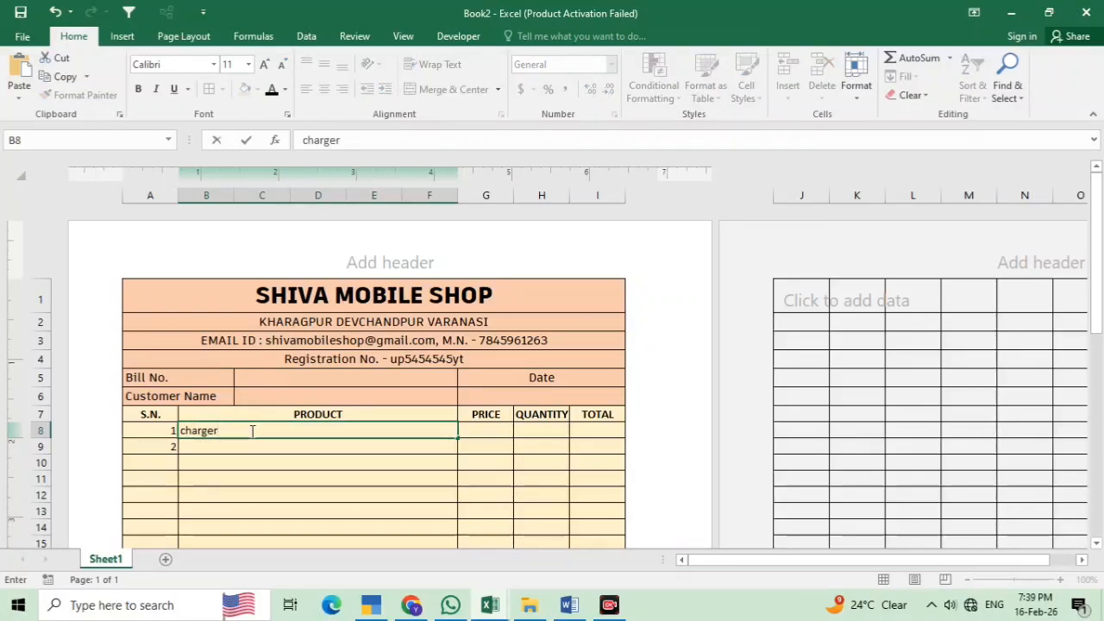
{"action": "left_click", "coordinate": [318, 491]}
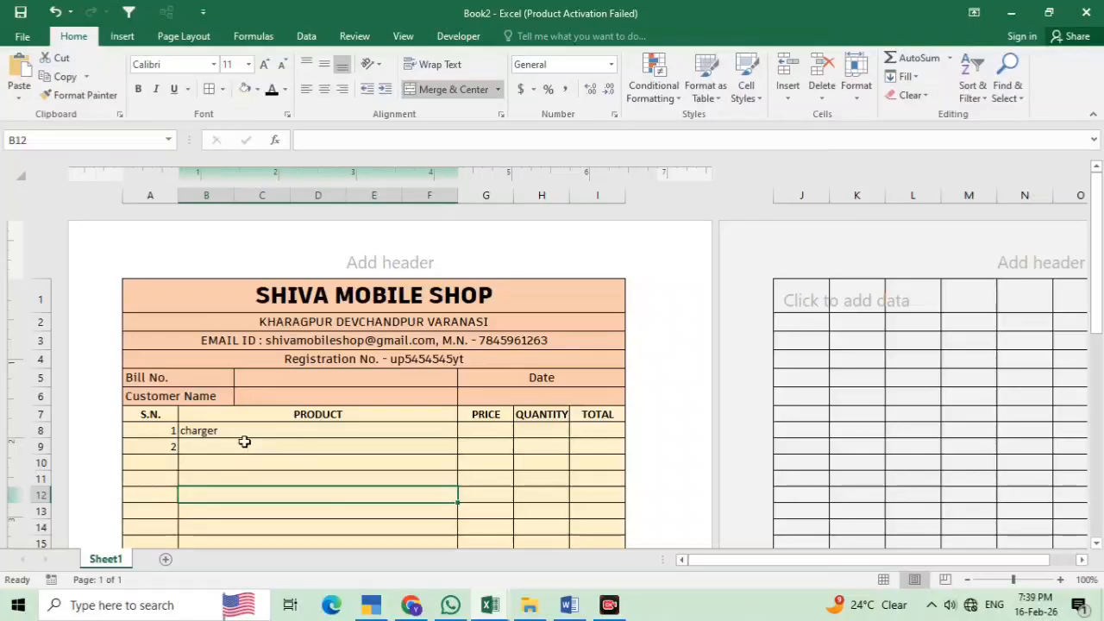
Centre the product column and correct B8 to read 'Oppo Charger'
{"action": "left_click_drag", "start_coordinate": [244, 433], "coordinate": [259, 513]}
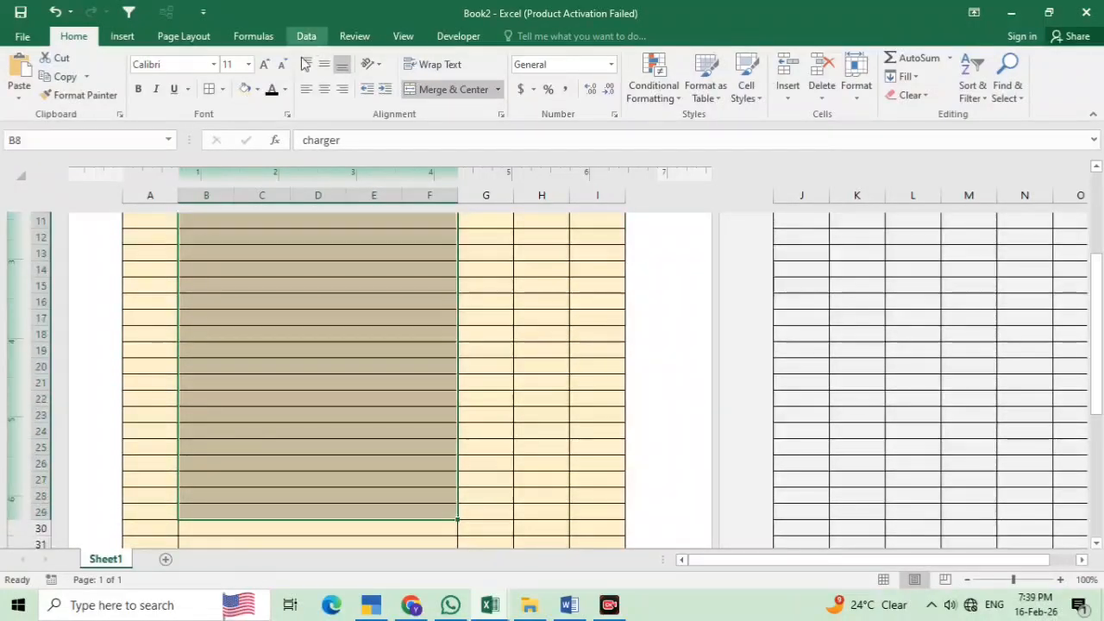
{"action": "left_click", "coordinate": [321, 90]}
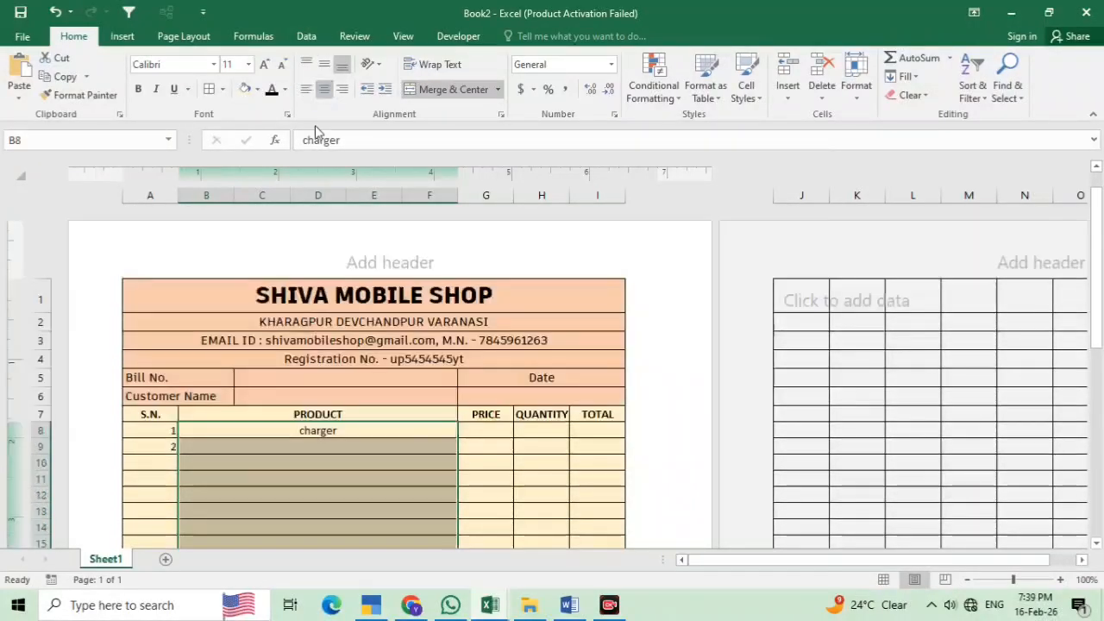
{"action": "left_click", "coordinate": [318, 434]}
{"action": "double_click", "coordinate": [300, 431]}
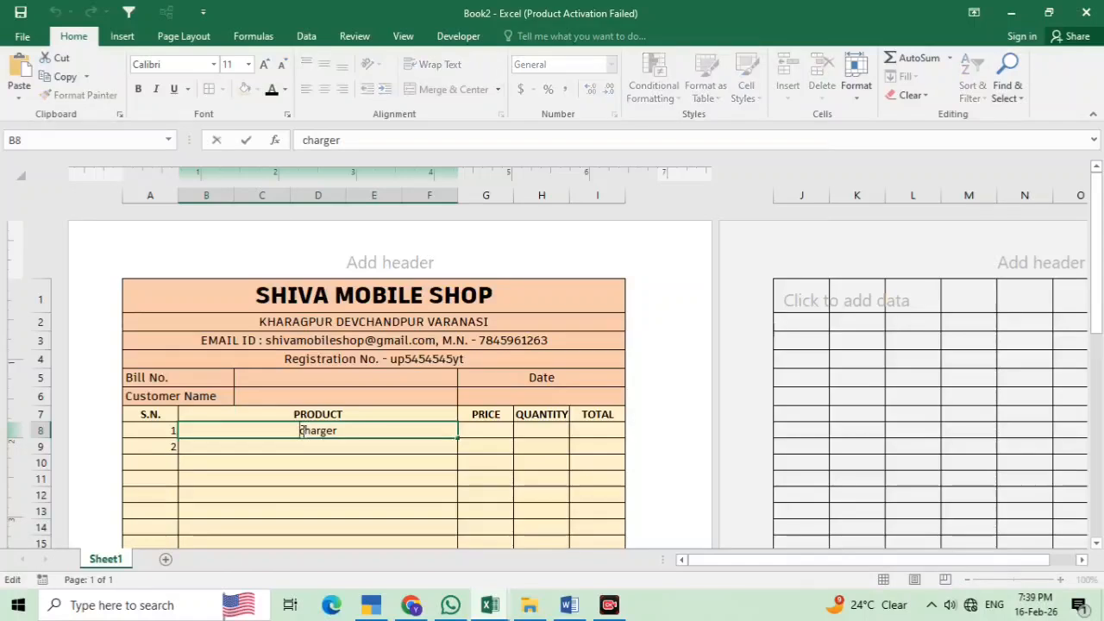
{"action": "key", "text": "Delete"}
{"action": "type", "text": "C"}
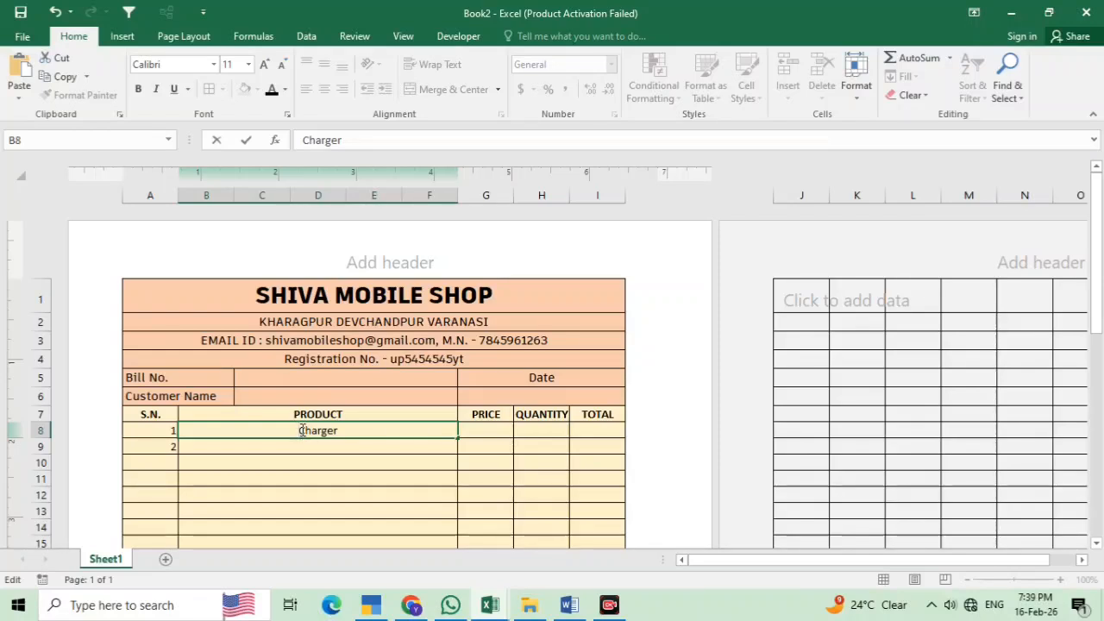
{"action": "type", "text": "oppo"}
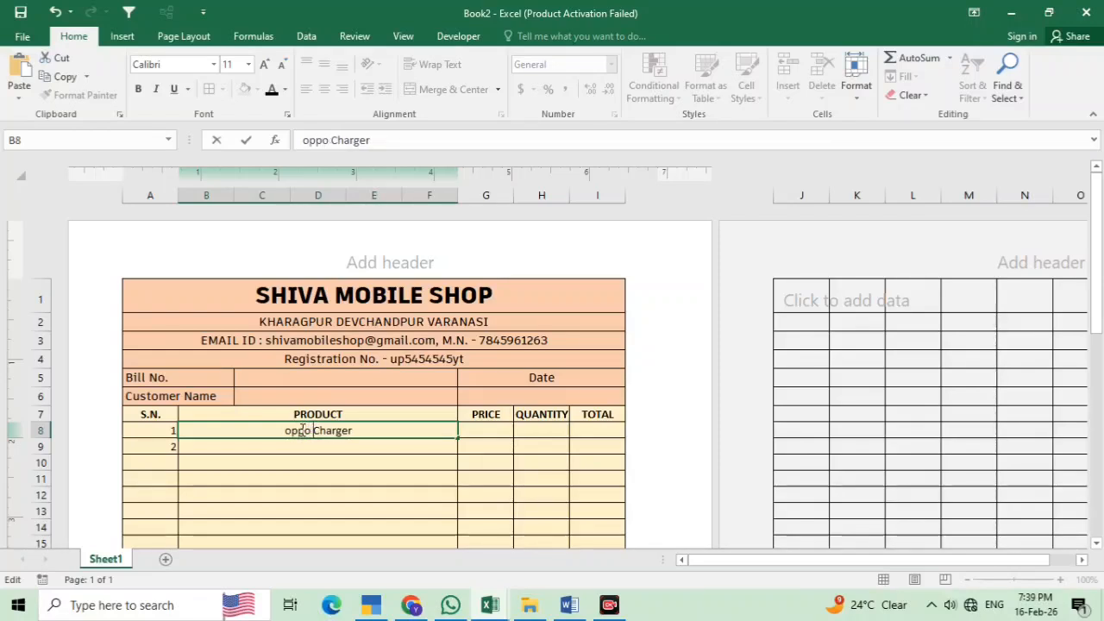
{"action": "key", "text": "Left"}
{"action": "key", "text": "Left"}
{"action": "key", "text": "Left"}
{"action": "key", "text": "BackSpace"}
{"action": "type", "text": "O"}
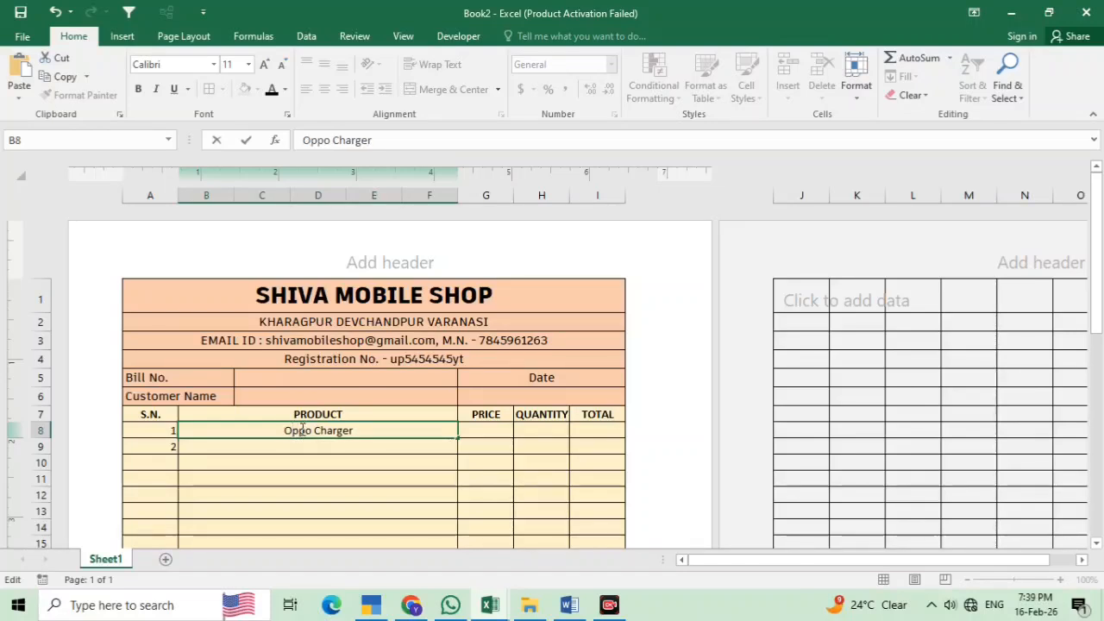
{"action": "left_click", "coordinate": [358, 429]}
{"action": "type", "text": "18"}
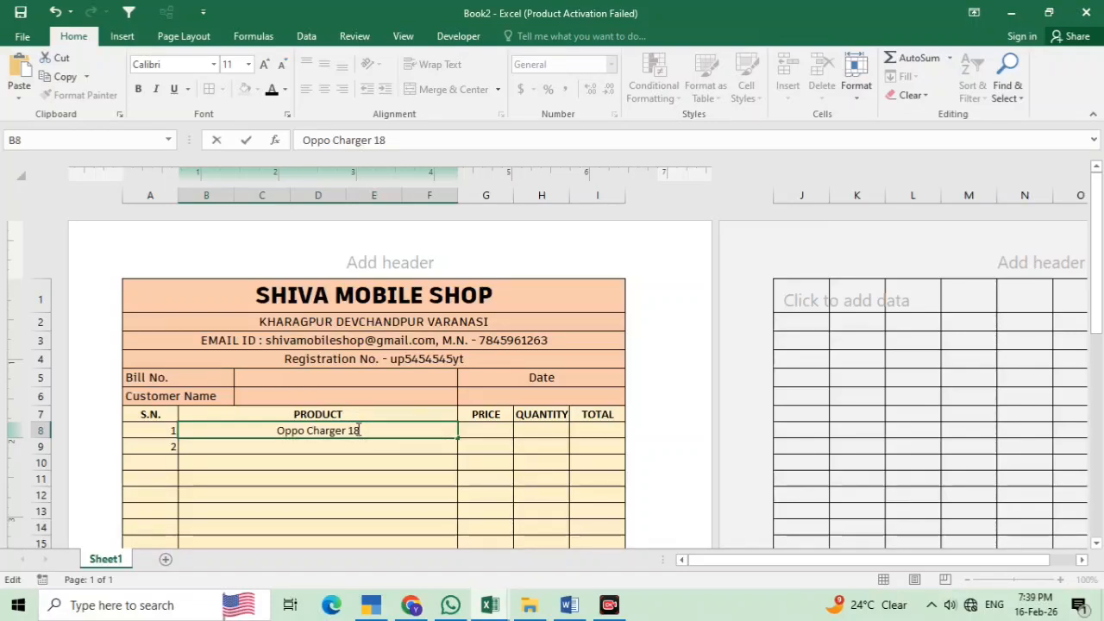
{"action": "type", "text": "\""}
{"action": "key", "text": "BackSpace"}
{"action": "key", "text": "BackSpace"}
{"action": "key", "text": "BackSpace"}
{"action": "left_click", "coordinate": [348, 453]}
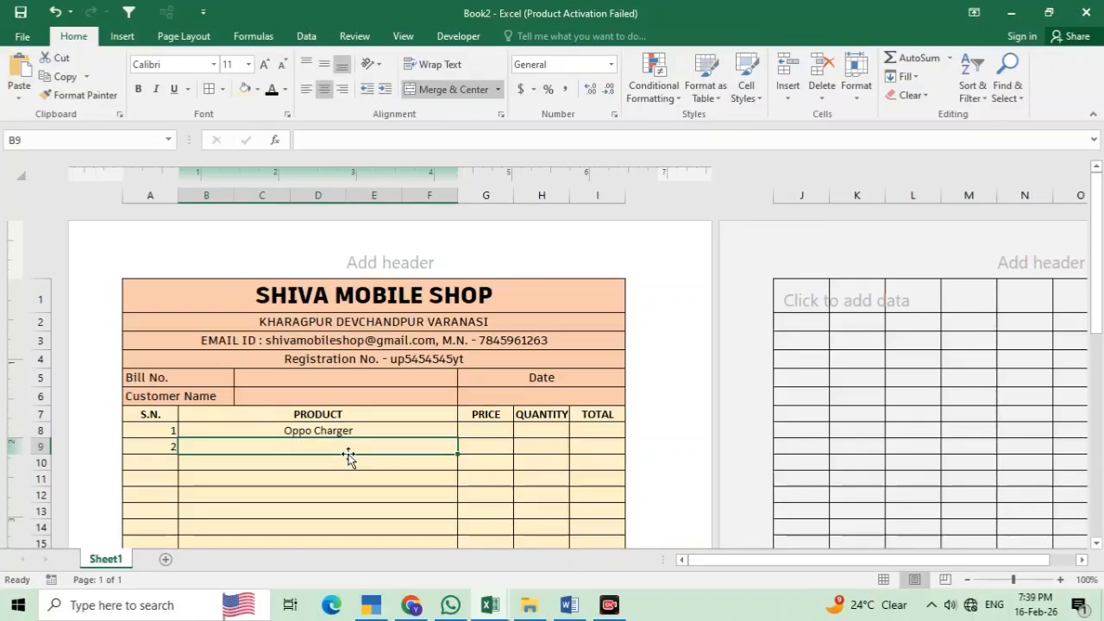
Enter 'Nokia Battery' in B9 and serial number 3 in A10
{"action": "type", "text": "no"}
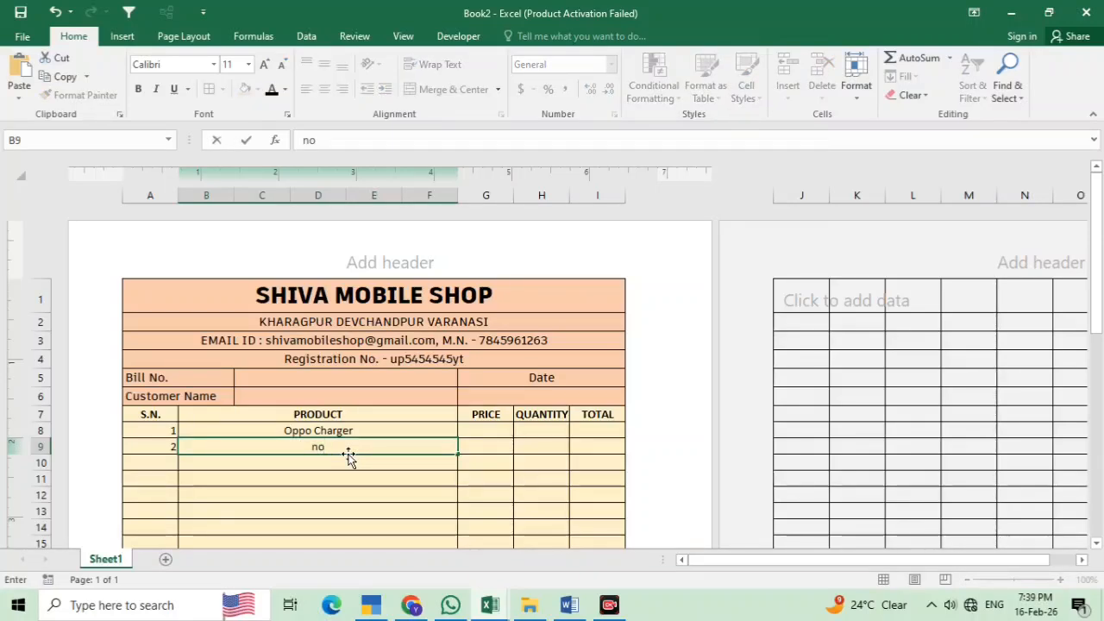
{"action": "type", "text": "ki"}
{"action": "key", "text": "BackSpace"}
{"action": "key", "text": "BackSpace"}
{"action": "key", "text": "BackSpace"}
{"action": "key", "text": "BackSpace"}
{"action": "type", "text": "Nokia"}
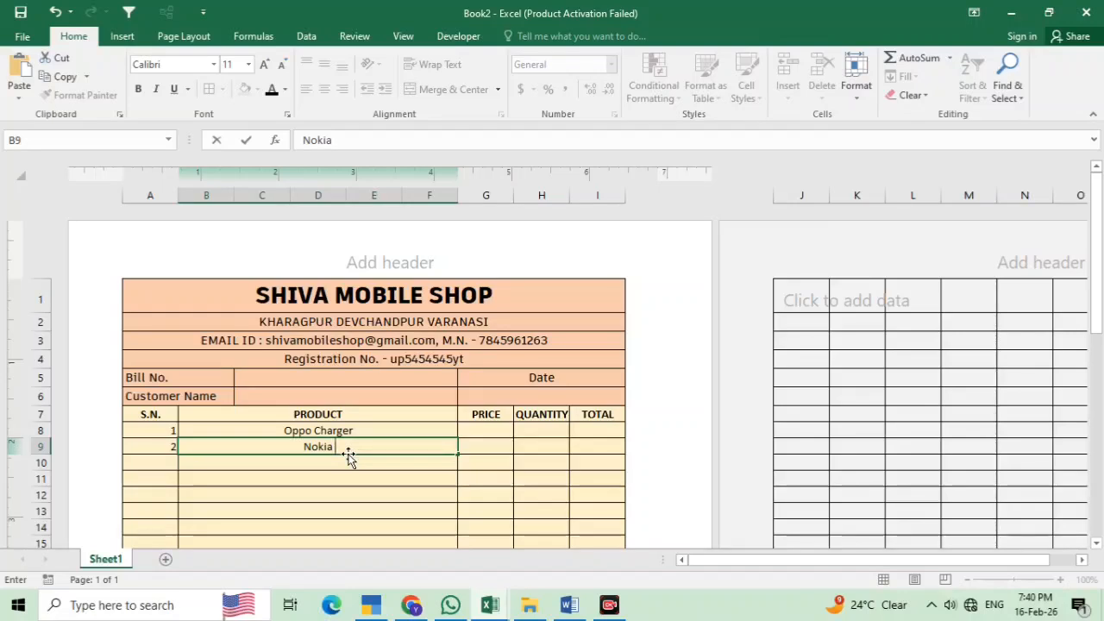
{"action": "type", "text": " Battery"}
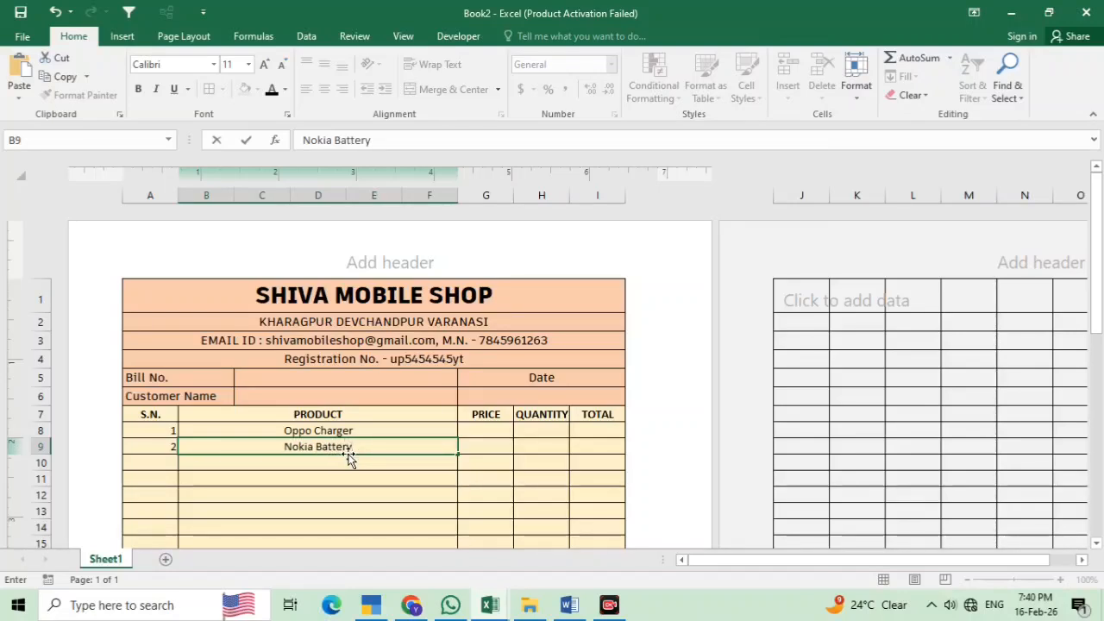
{"action": "left_click", "coordinate": [156, 463]}
{"action": "type", "text": "3"}
{"action": "key", "text": "Tab"}
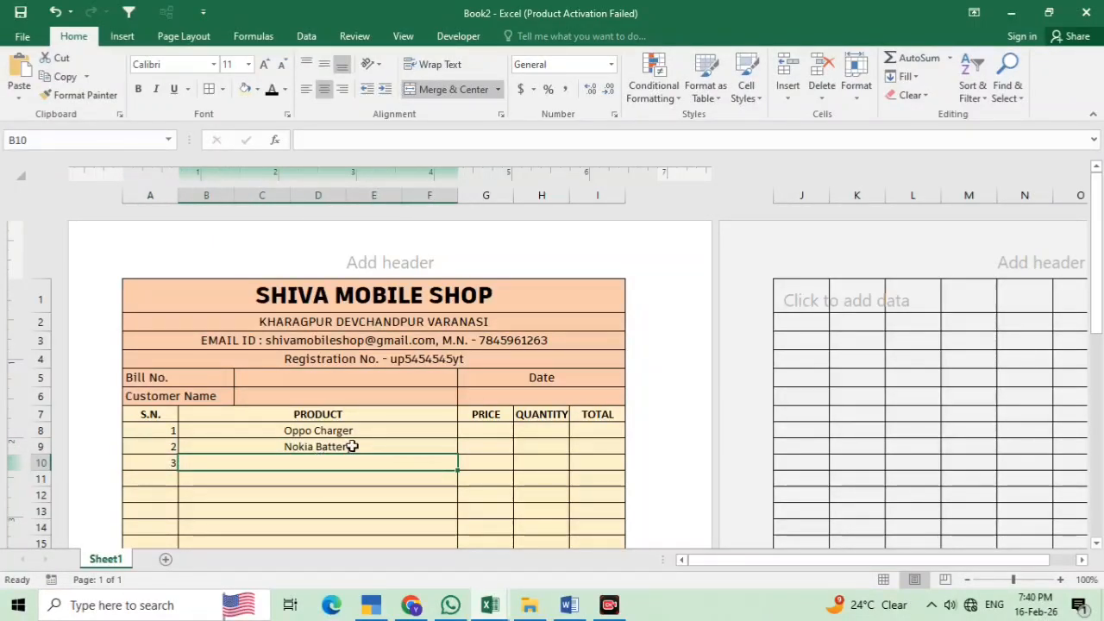
{"action": "left_click", "coordinate": [481, 431]}
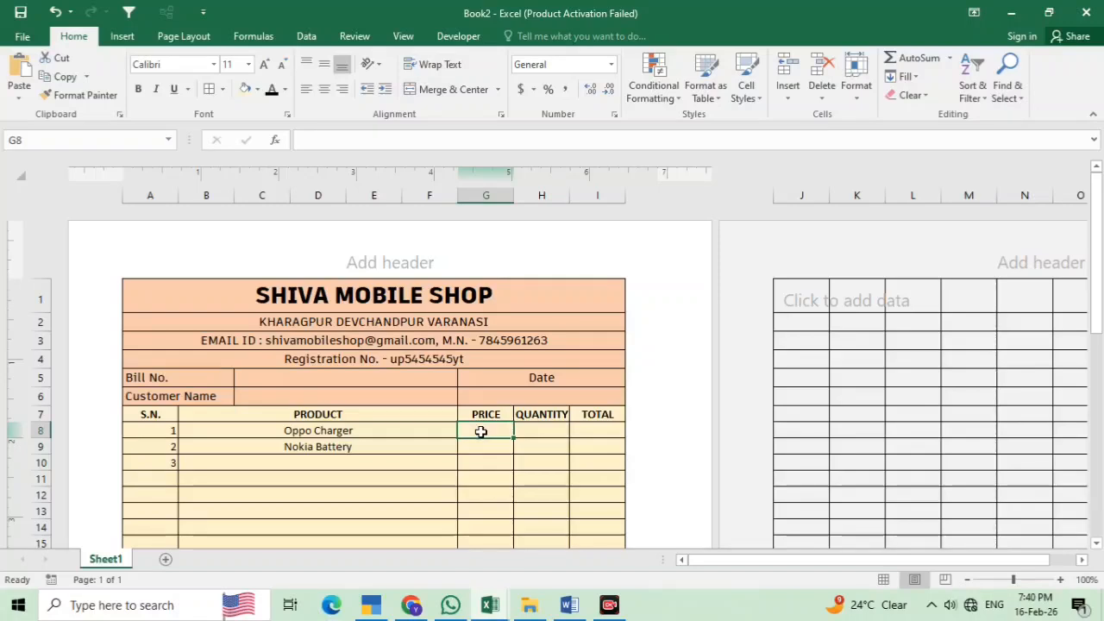
Enter prices 550 and 650 in G8:G9 and quantity 100 for both items in H8:H9
{"action": "type", "text": "550"}
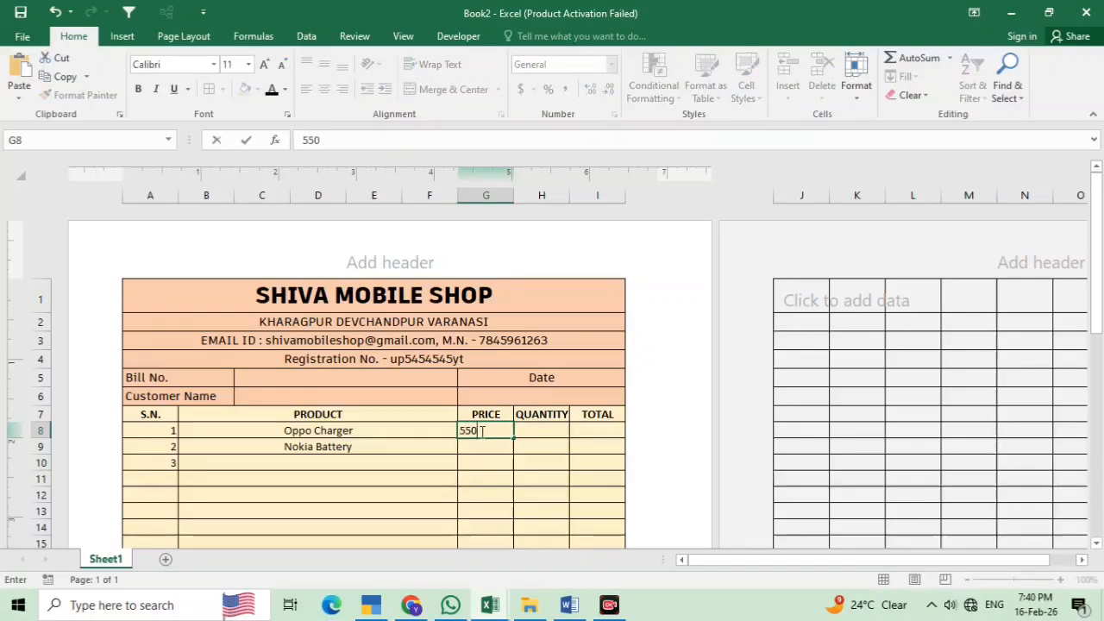
{"action": "key", "text": "Return"}
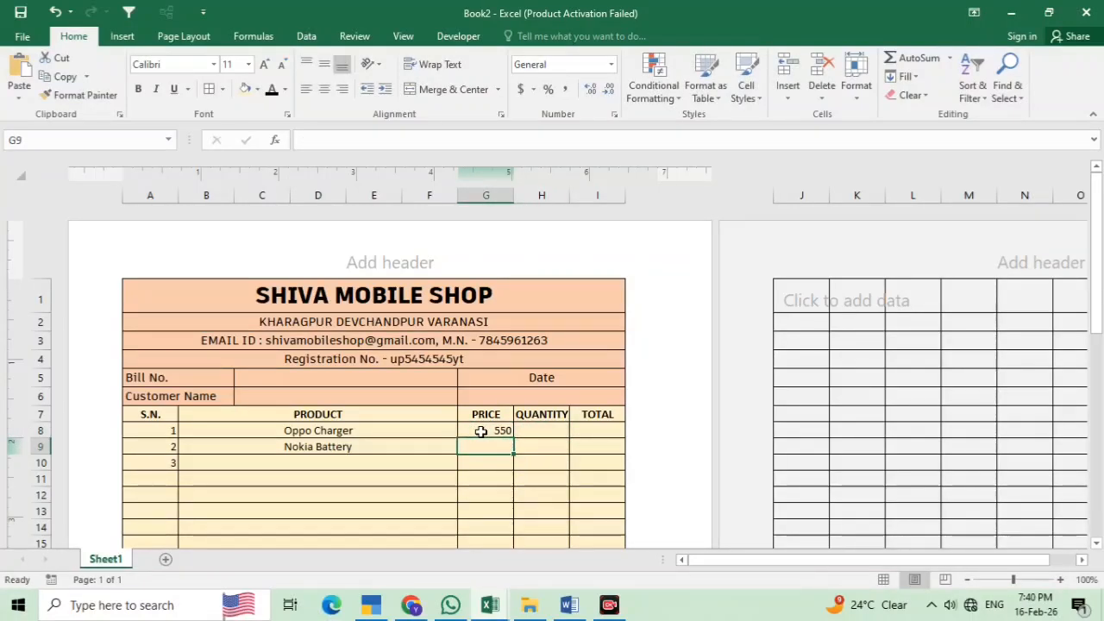
{"action": "type", "text": "6"}
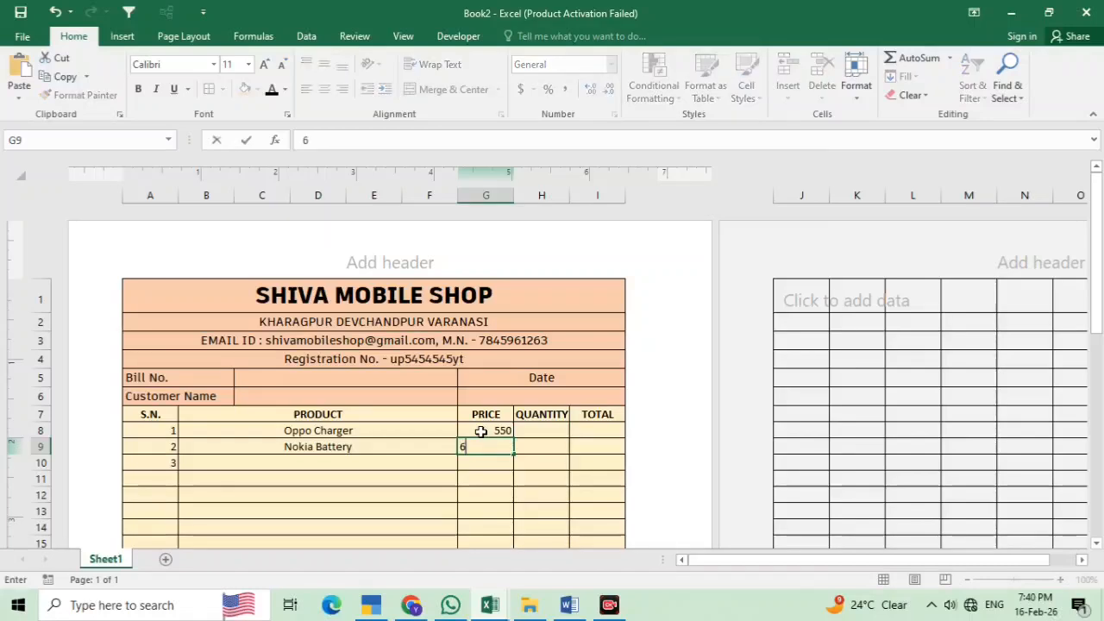
{"action": "type", "text": "50"}
{"action": "key", "text": "Tab"}
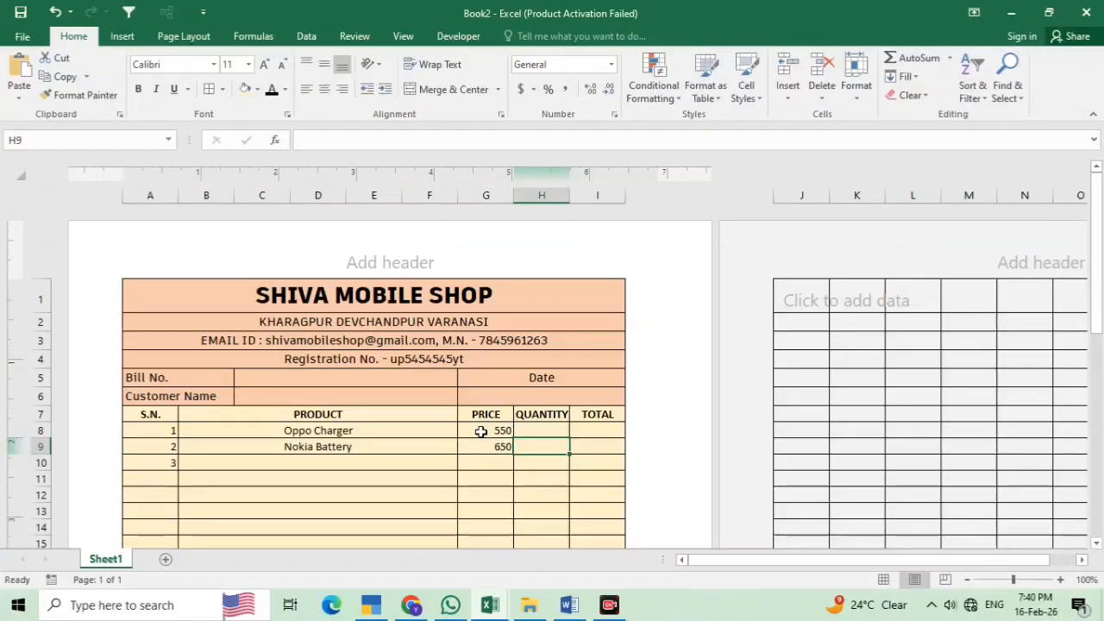
{"action": "key", "text": "Up"}
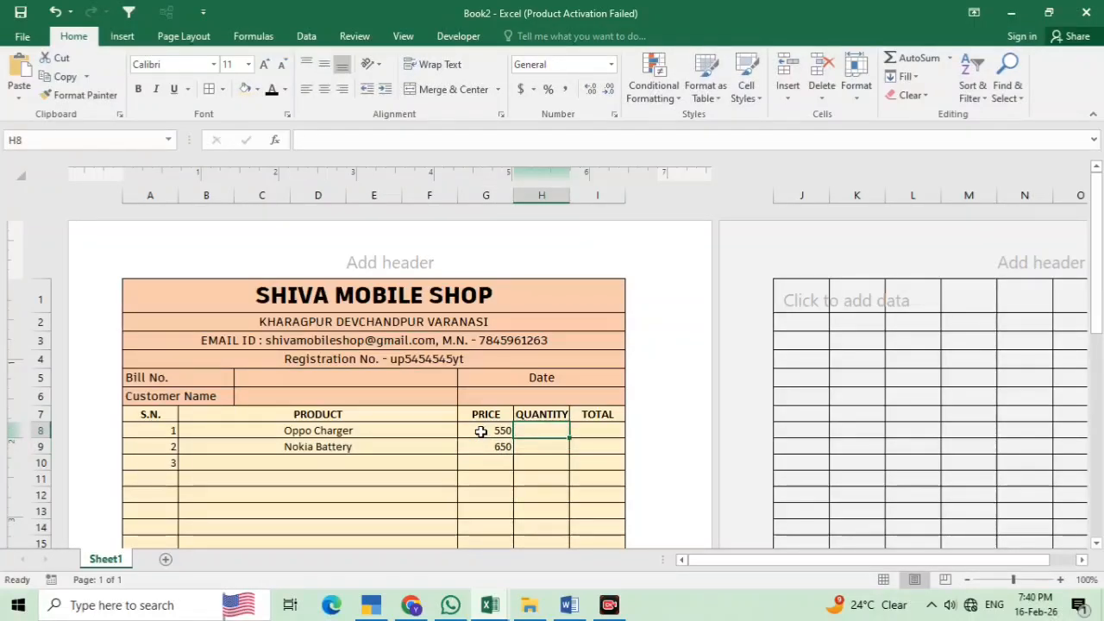
{"action": "type", "text": "100"}
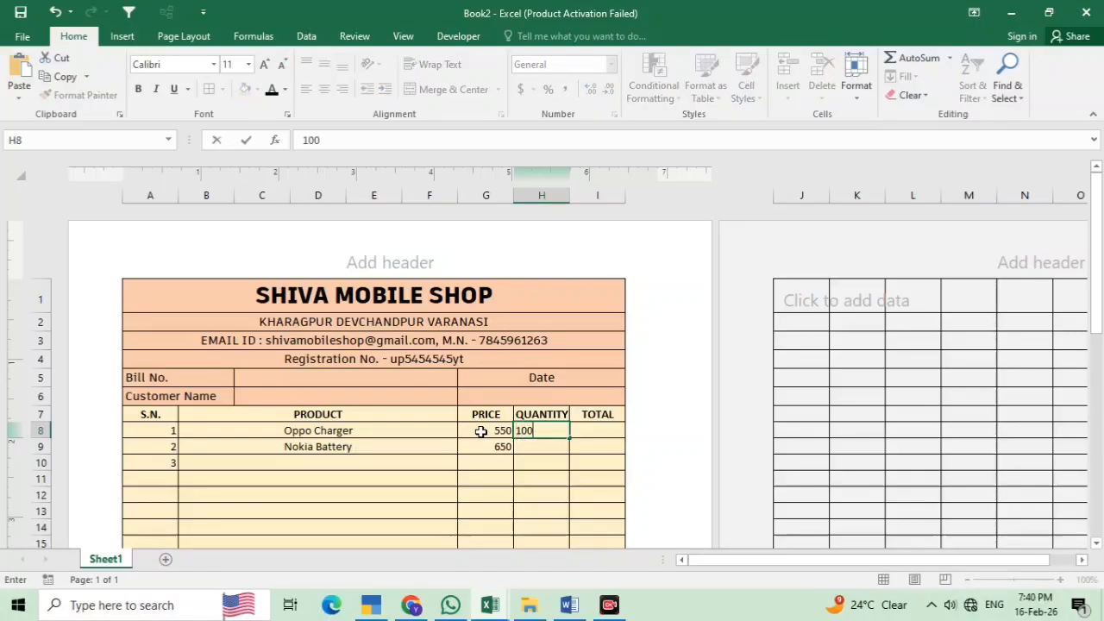
{"action": "key", "text": "Return"}
{"action": "type", "text": "100"}
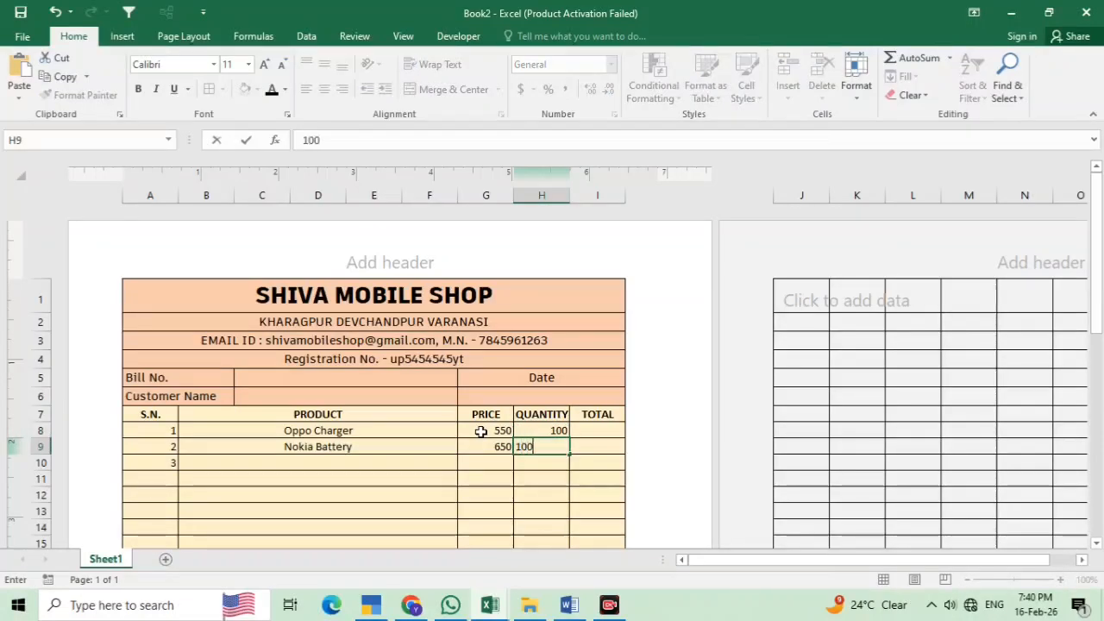
{"action": "key", "text": "Tab"}
{"action": "key", "text": "Up"}
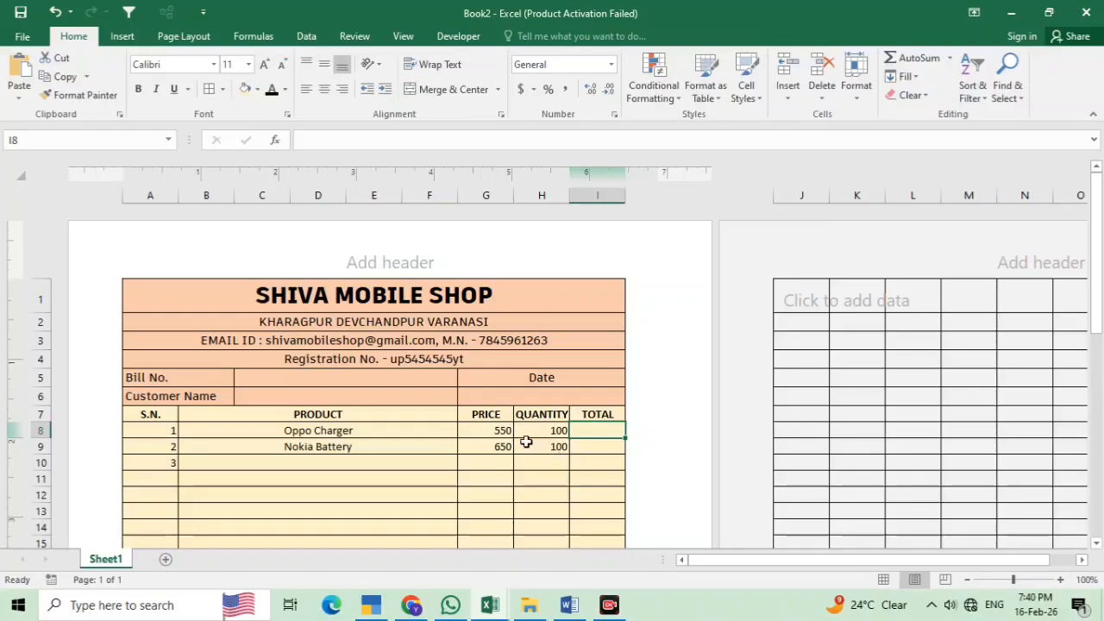
{"action": "type", "text": "="}
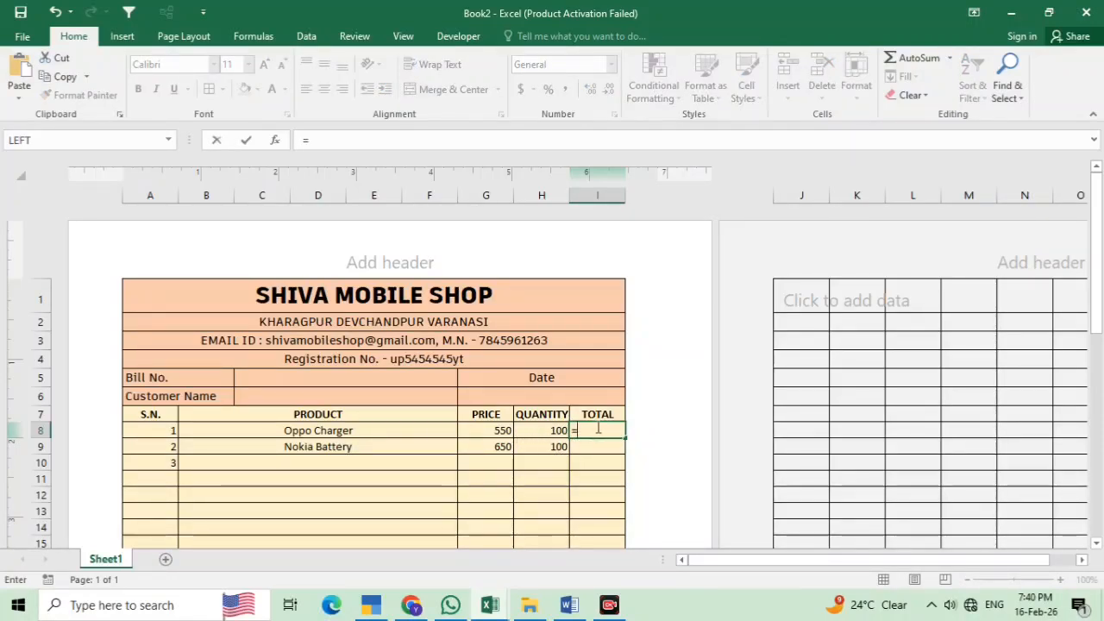
Enter =G8*H8 in I8 and fill it down the TOTAL column to row 45, giving 55000 and 65000
{"action": "left_click", "coordinate": [499, 429]}
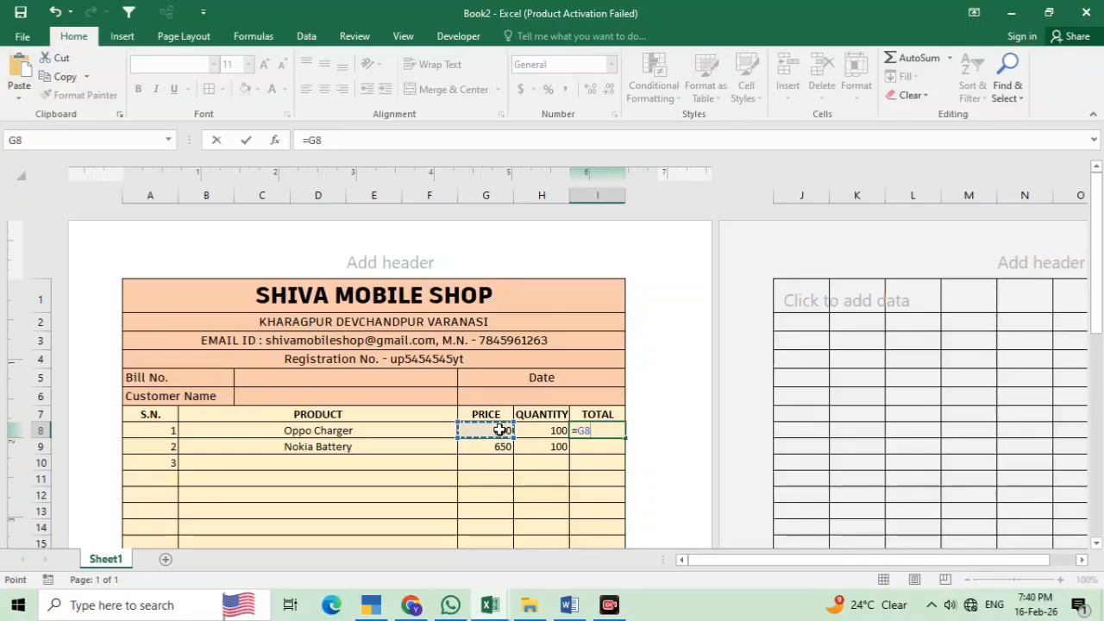
{"action": "type", "text": "*"}
{"action": "left_click", "coordinate": [526, 431]}
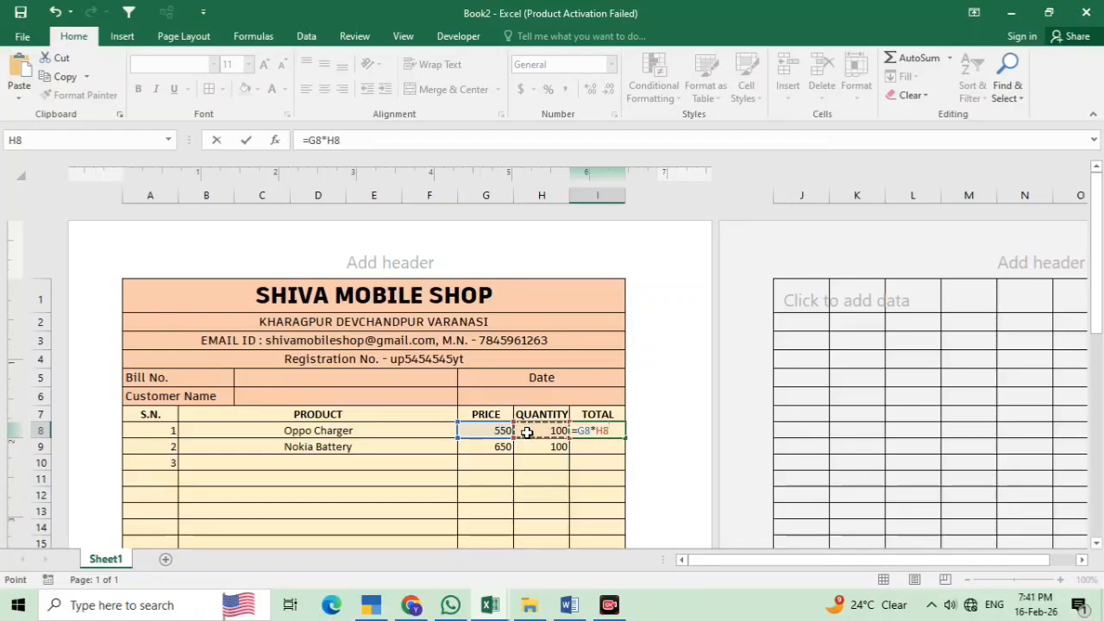
{"action": "key", "text": "Return"}
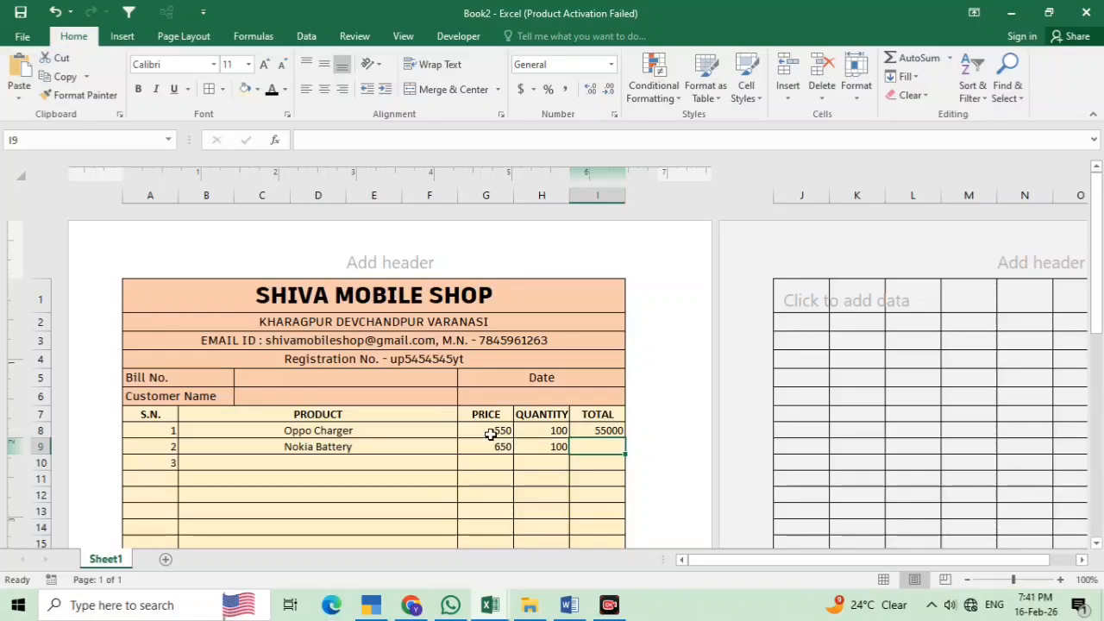
{"action": "left_click", "coordinate": [489, 433]}
{"action": "left_click", "coordinate": [555, 431]}
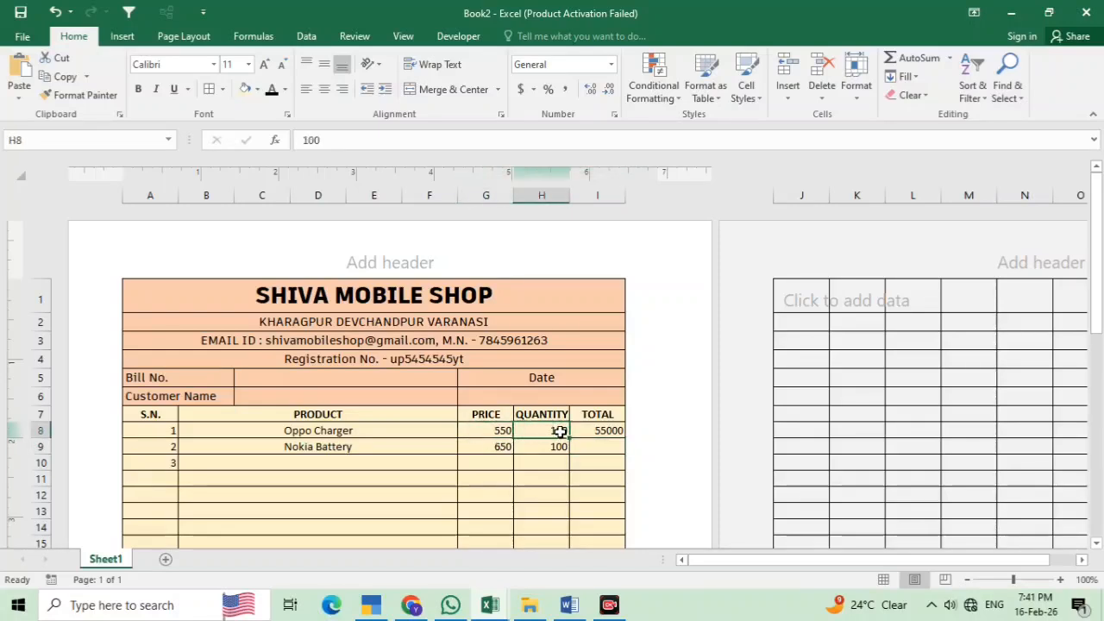
{"action": "left_click", "coordinate": [605, 434]}
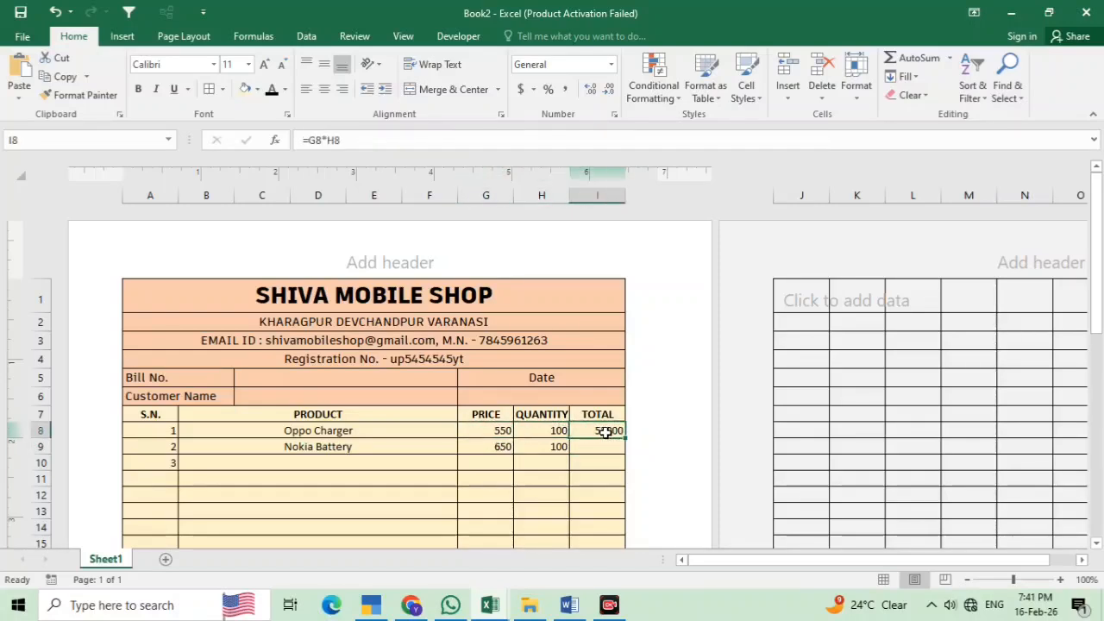
{"action": "left_click_drag", "start_coordinate": [624, 441], "coordinate": [625, 452]}
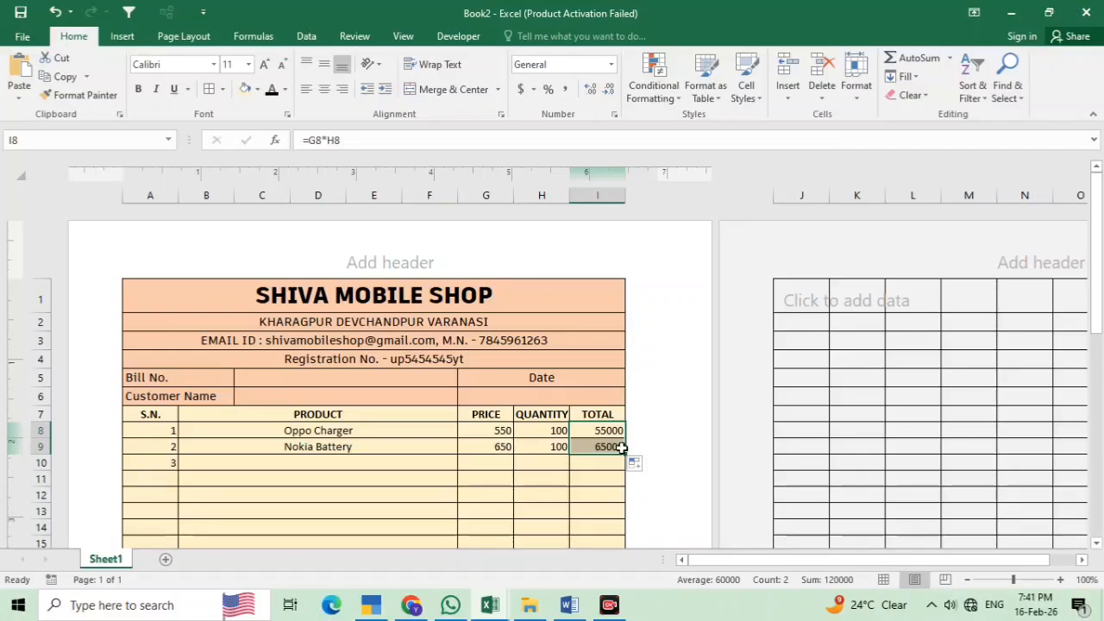
{"action": "left_click_drag", "start_coordinate": [625, 452], "coordinate": [597, 514]}
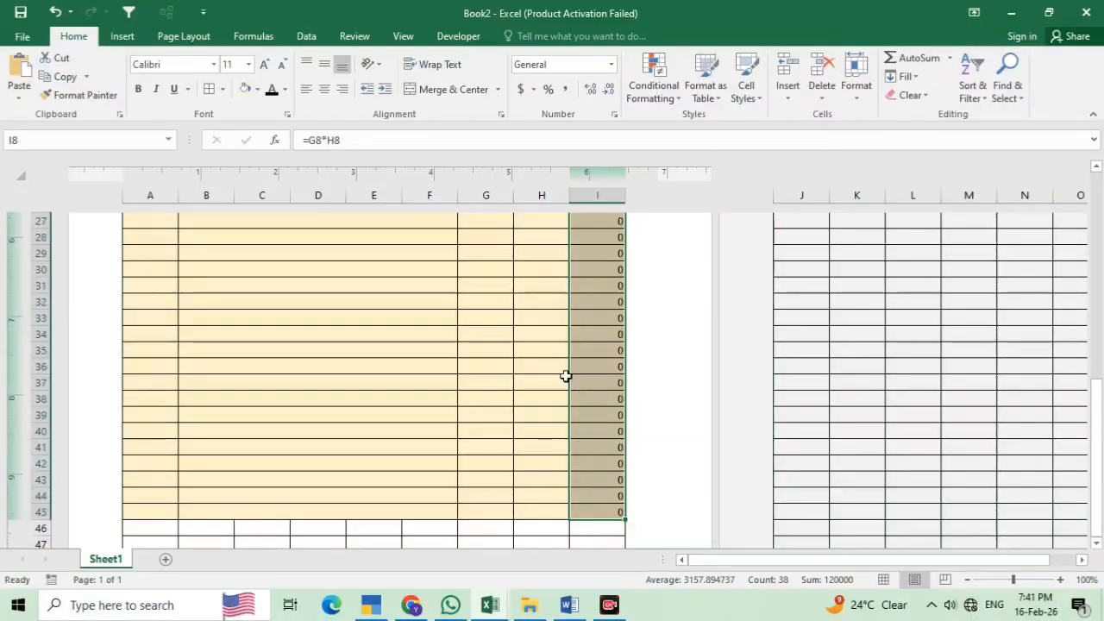
{"action": "scroll", "coordinate": [526, 371], "scroll_direction": "up", "scroll_amount": 10}
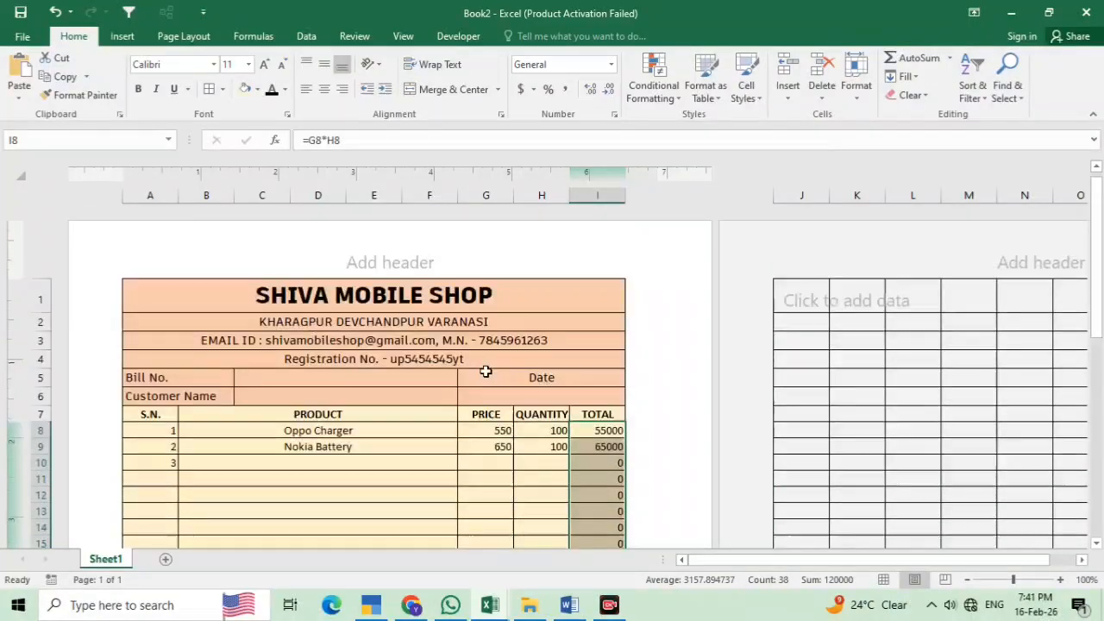
Enter Headphone as the third product in B10
{"action": "left_click", "coordinate": [241, 456]}
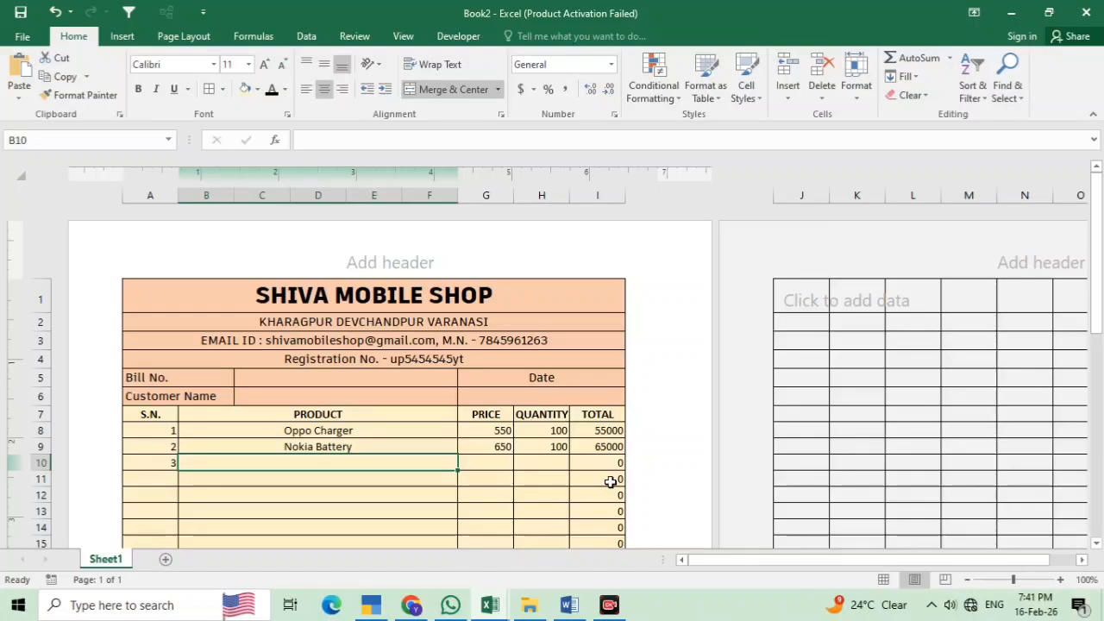
{"action": "type", "text": "hea"}
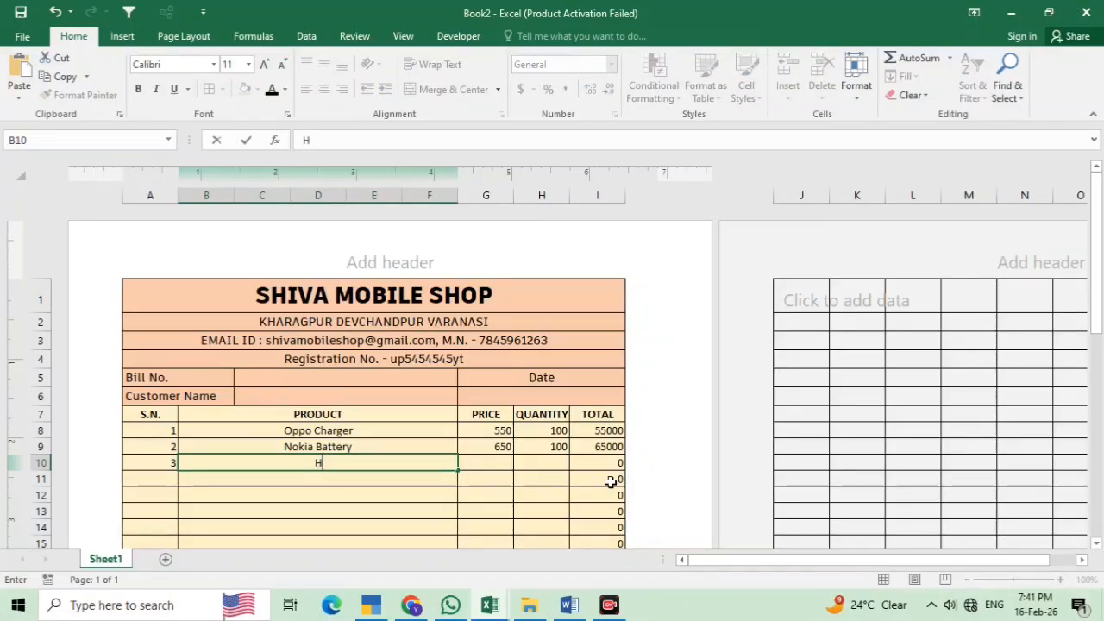
{"action": "type", "text": "dphone"}
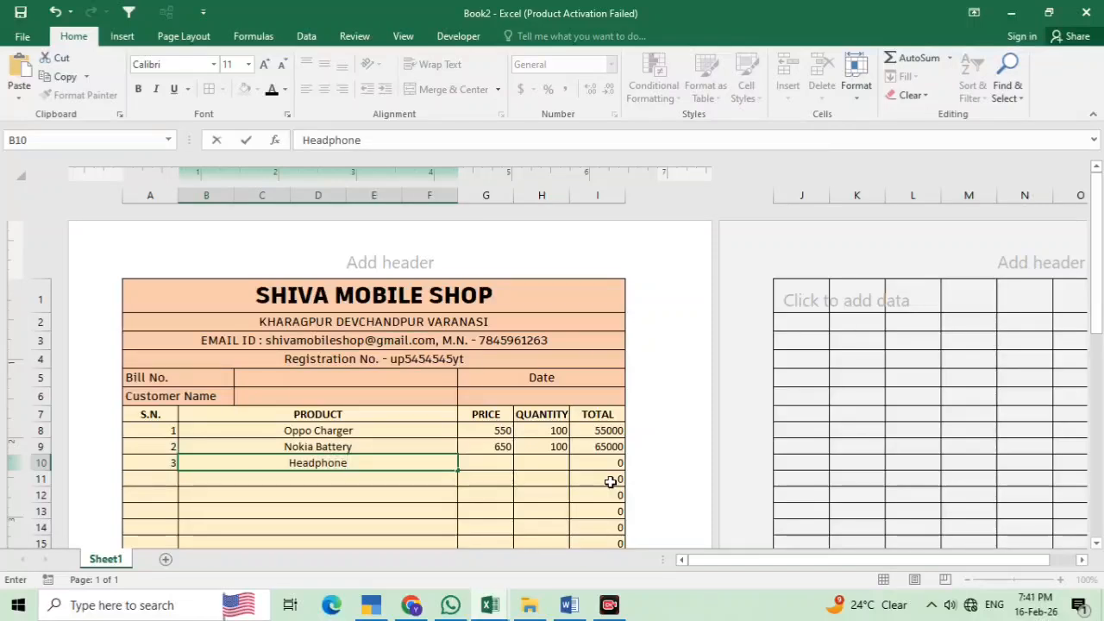
{"action": "left_click", "coordinate": [483, 462]}
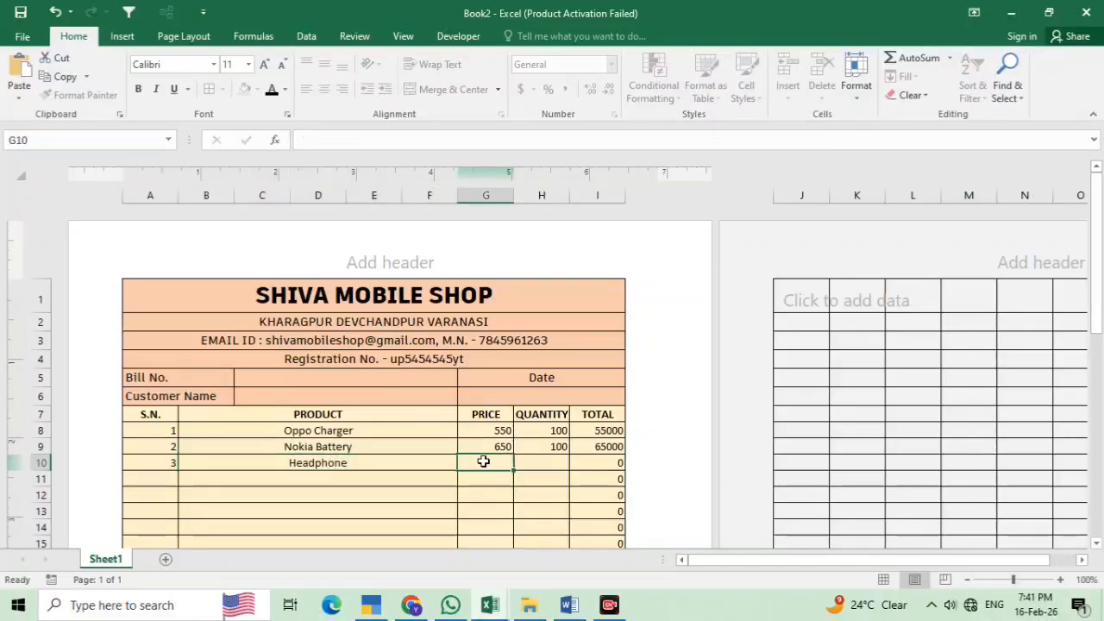
{"action": "type", "text": "1150"}
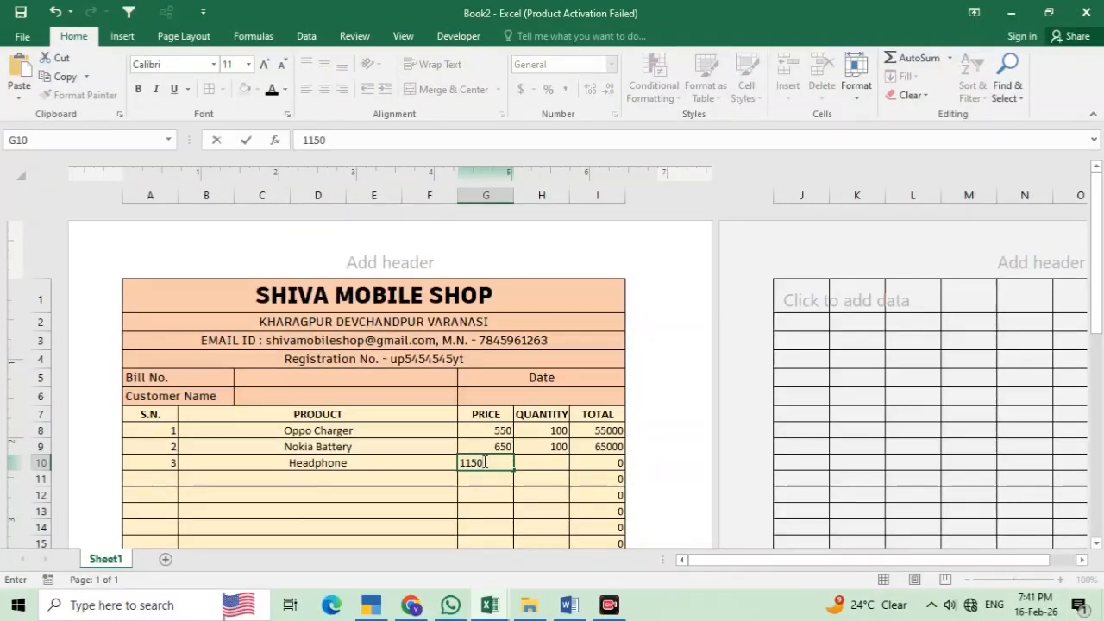
{"action": "left_click", "coordinate": [484, 462]}
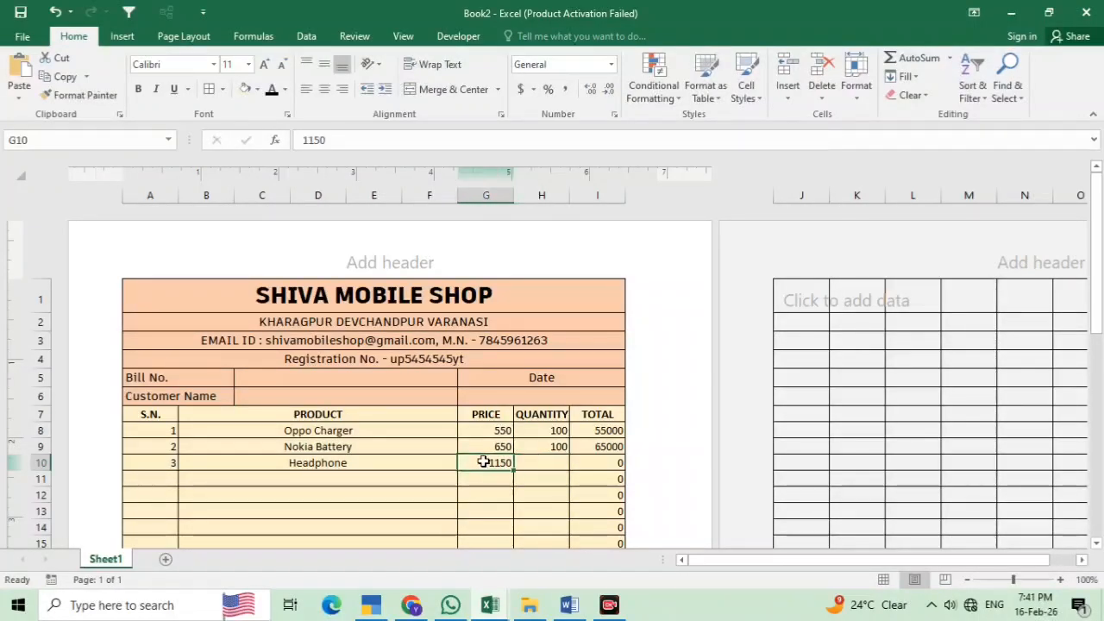
Give Headphone price 450 and quantity 100, confirming its 45000 total in I10
{"action": "type", "text": "450"}
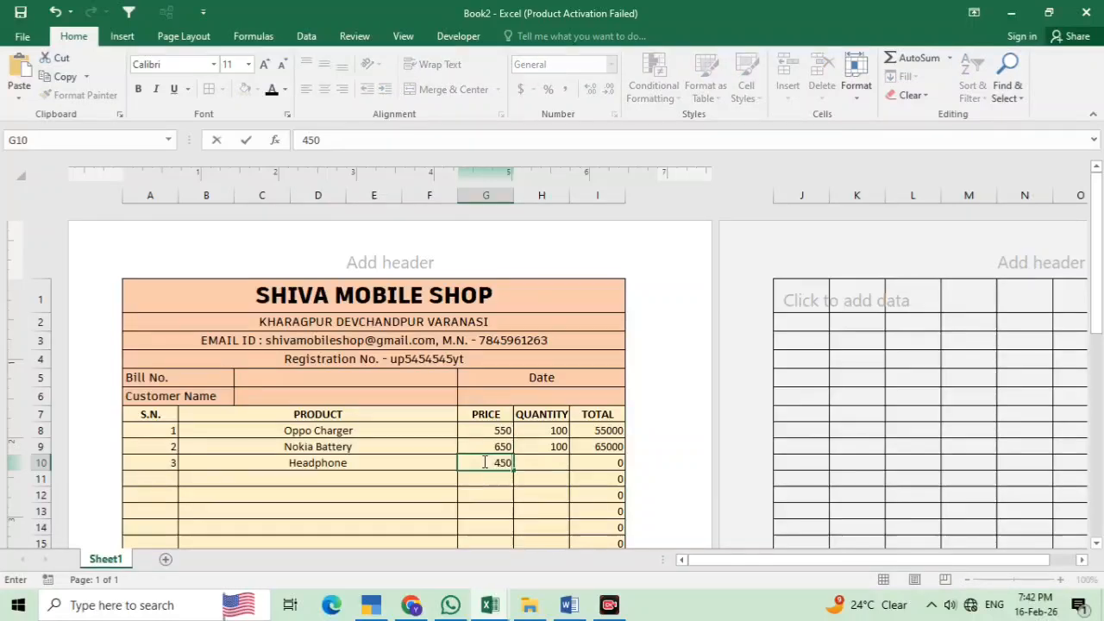
{"action": "key", "text": "Tab"}
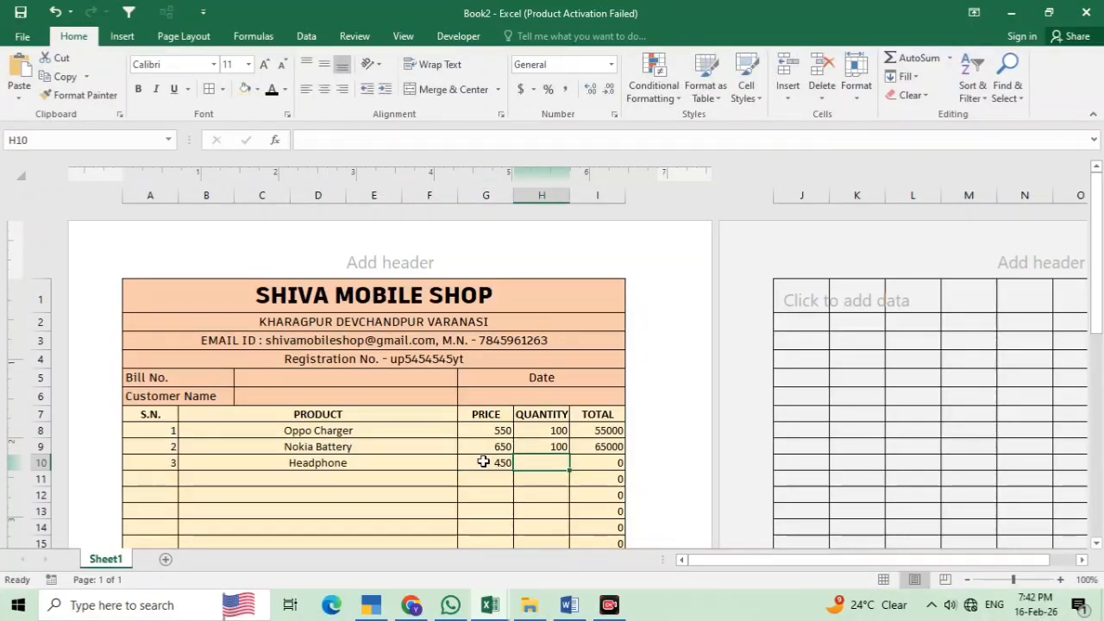
{"action": "type", "text": "100"}
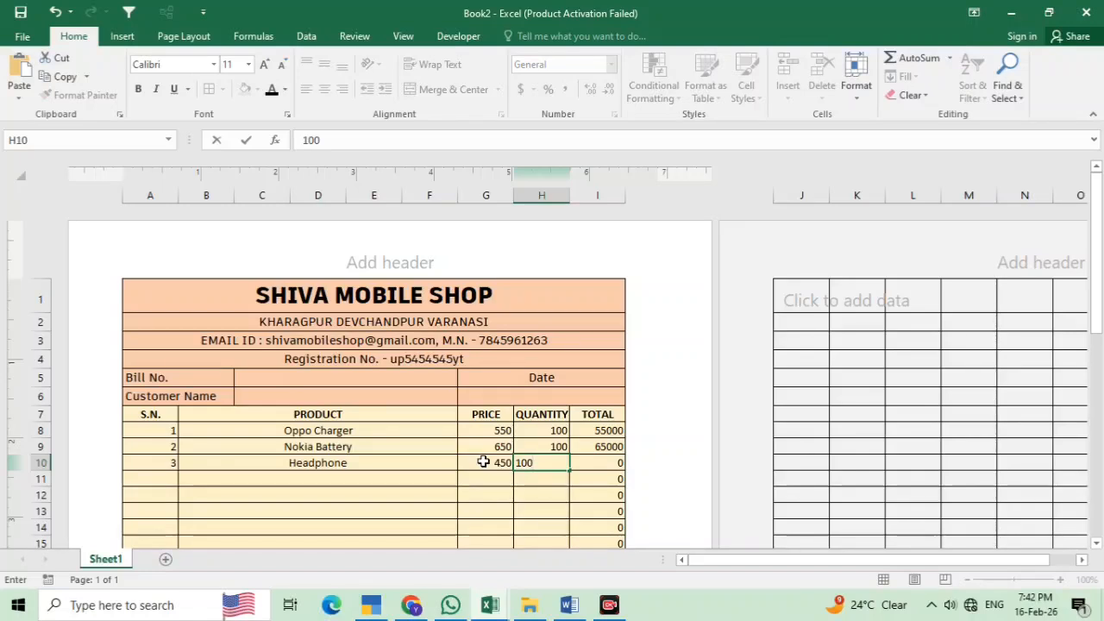
{"action": "key", "text": "Return"}
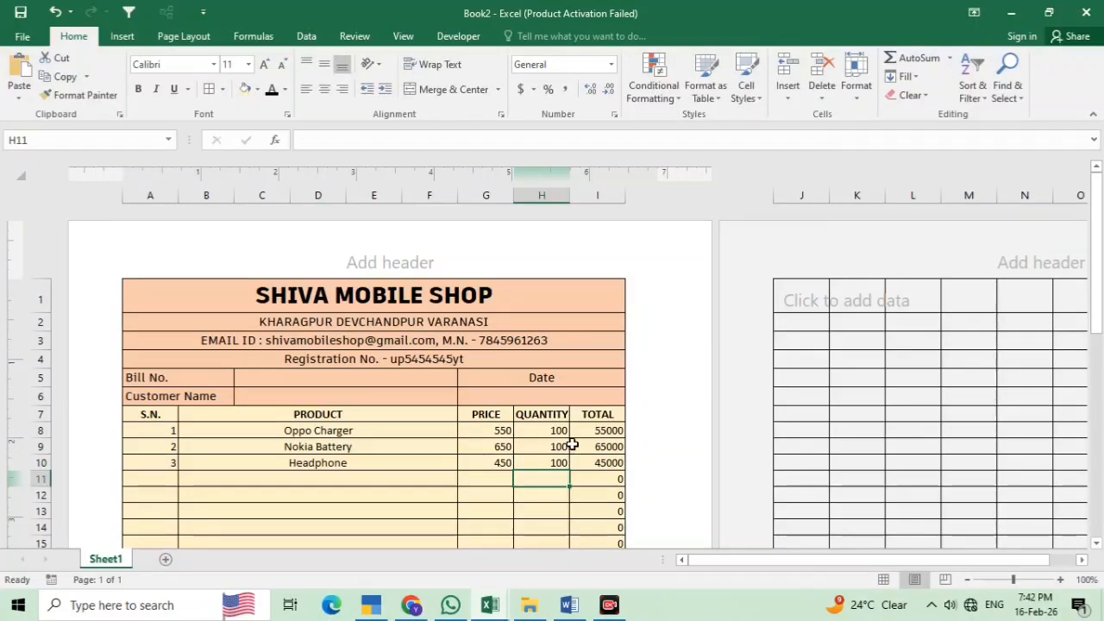
{"action": "left_click", "coordinate": [596, 477]}
{"action": "left_click", "coordinate": [594, 463]}
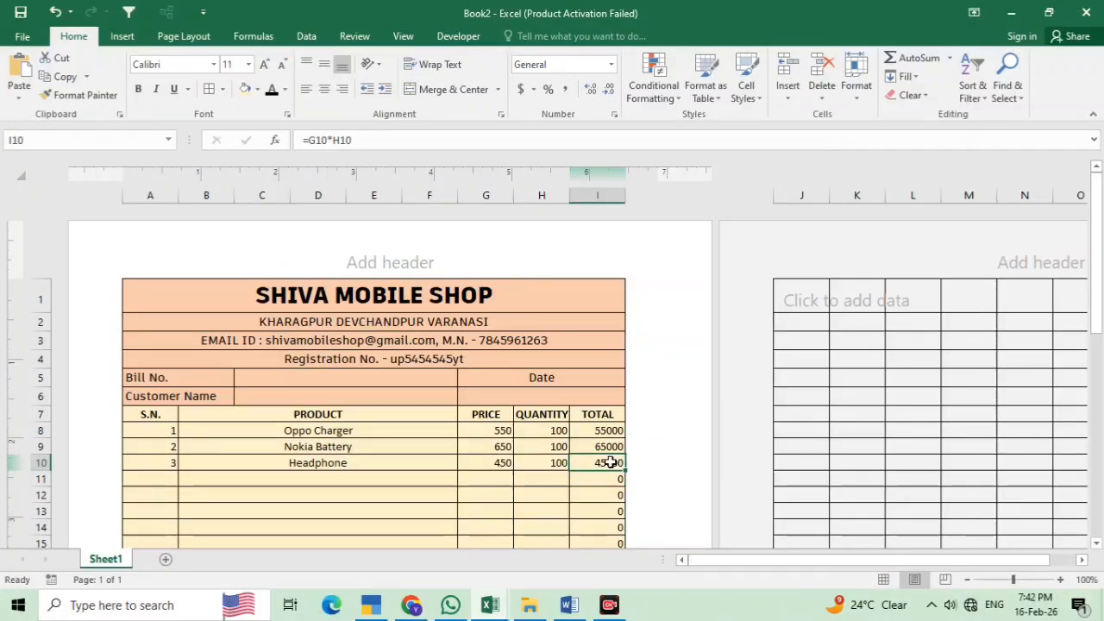
Enter =SUM(I8:I45) in I46 with AutoSum, giving a grand total of 165000
{"action": "scroll", "coordinate": [593, 485], "scroll_direction": "down", "scroll_amount": 12}
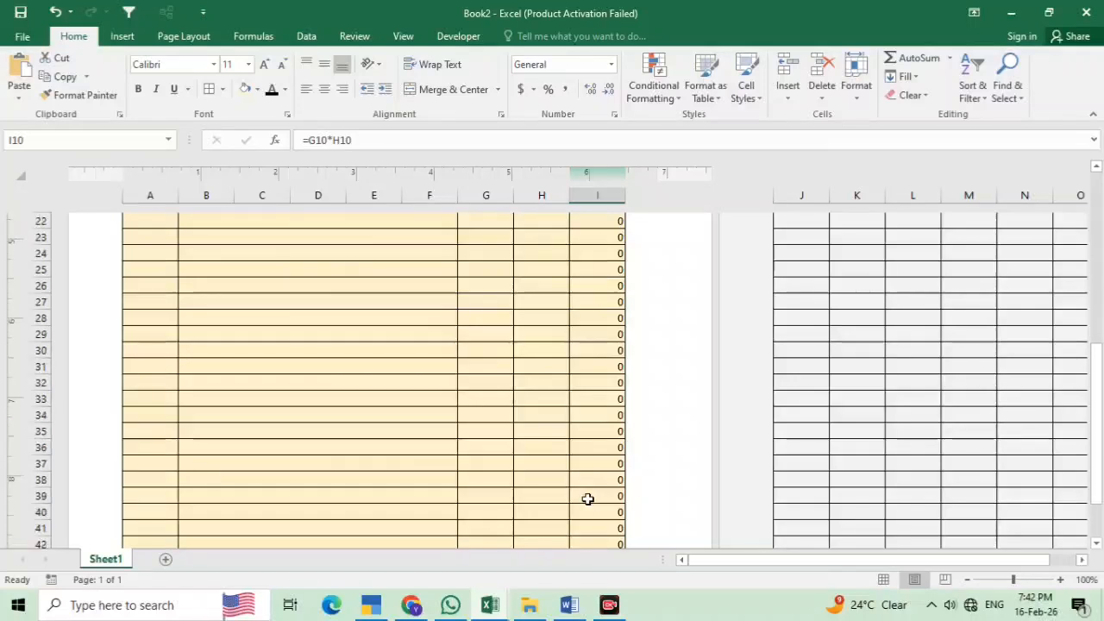
{"action": "left_click", "coordinate": [603, 366]}
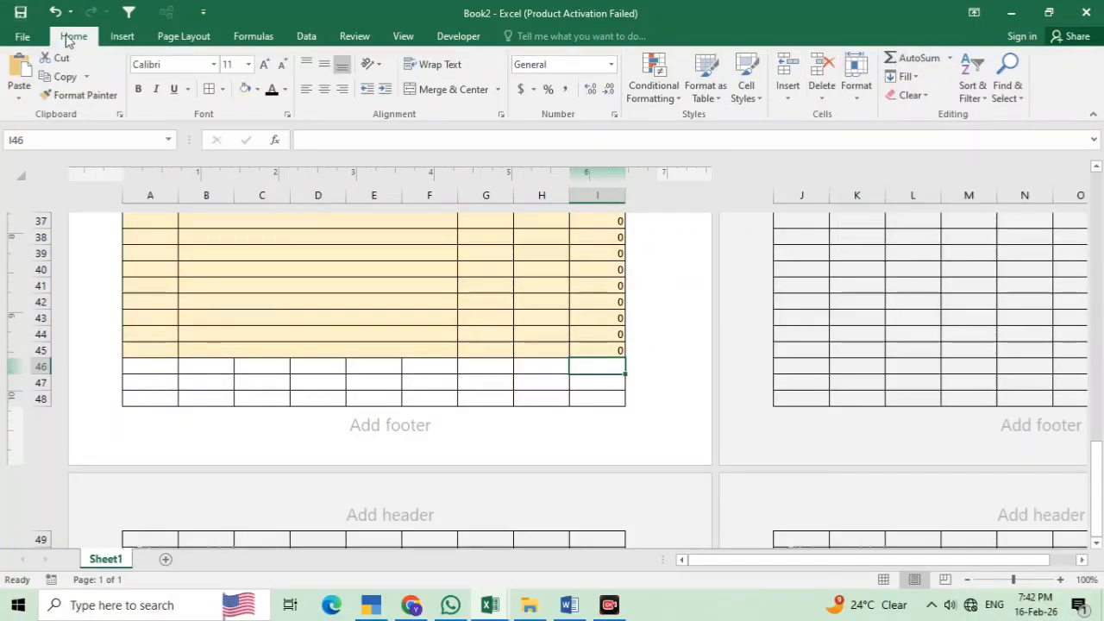
{"action": "left_click", "coordinate": [890, 59]}
{"action": "scroll", "coordinate": [621, 298], "scroll_direction": "up", "scroll_amount": 11}
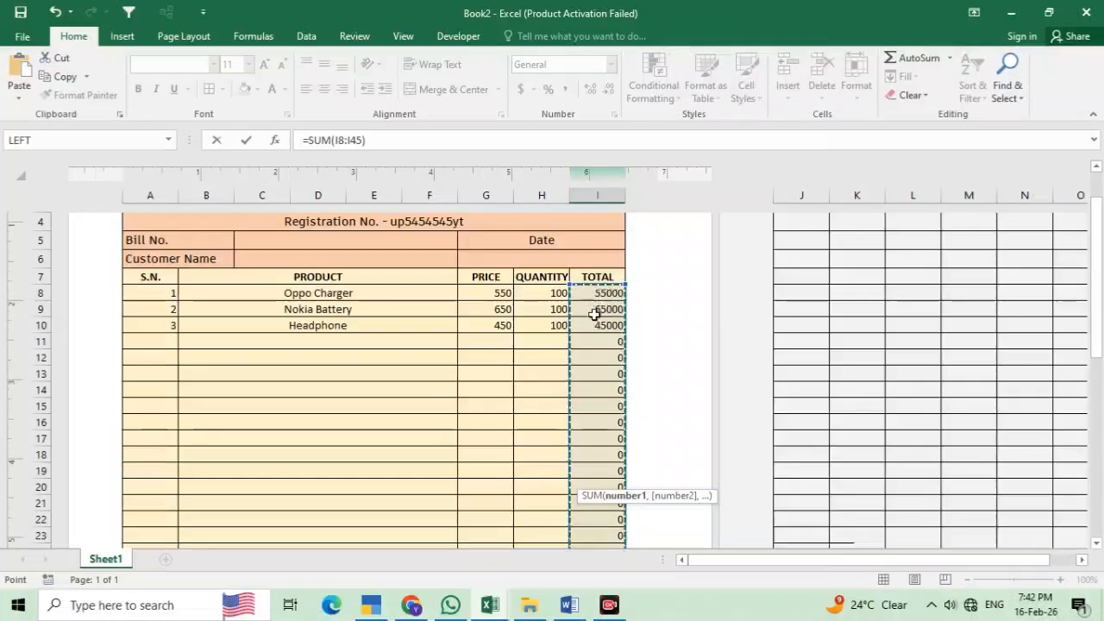
{"action": "scroll", "coordinate": [622, 382], "scroll_direction": "down", "scroll_amount": 9}
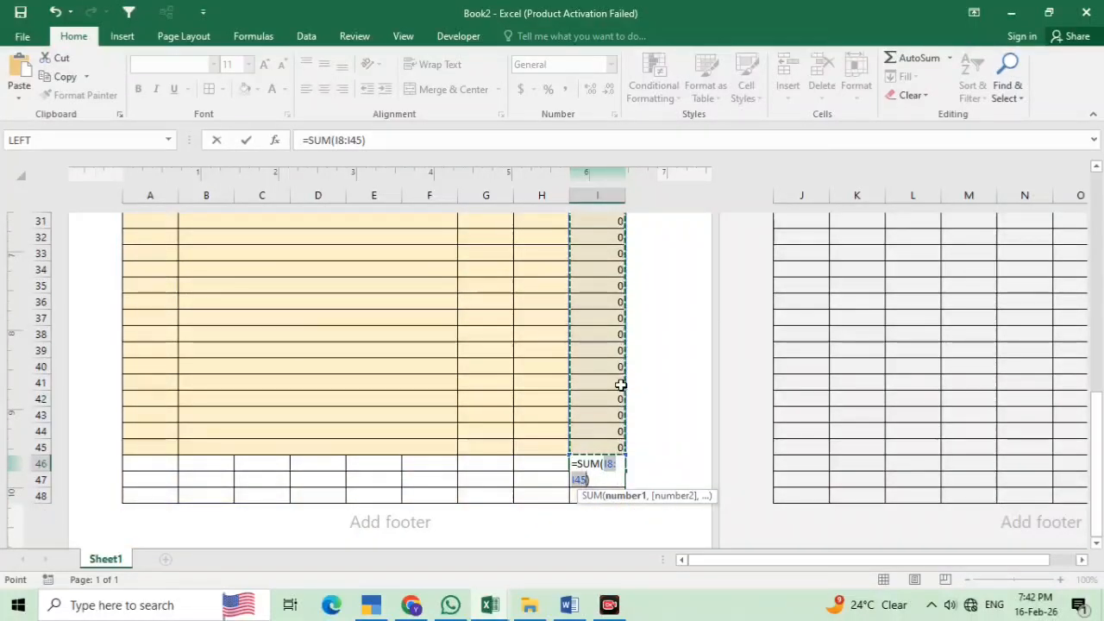
{"action": "key", "text": "Return"}
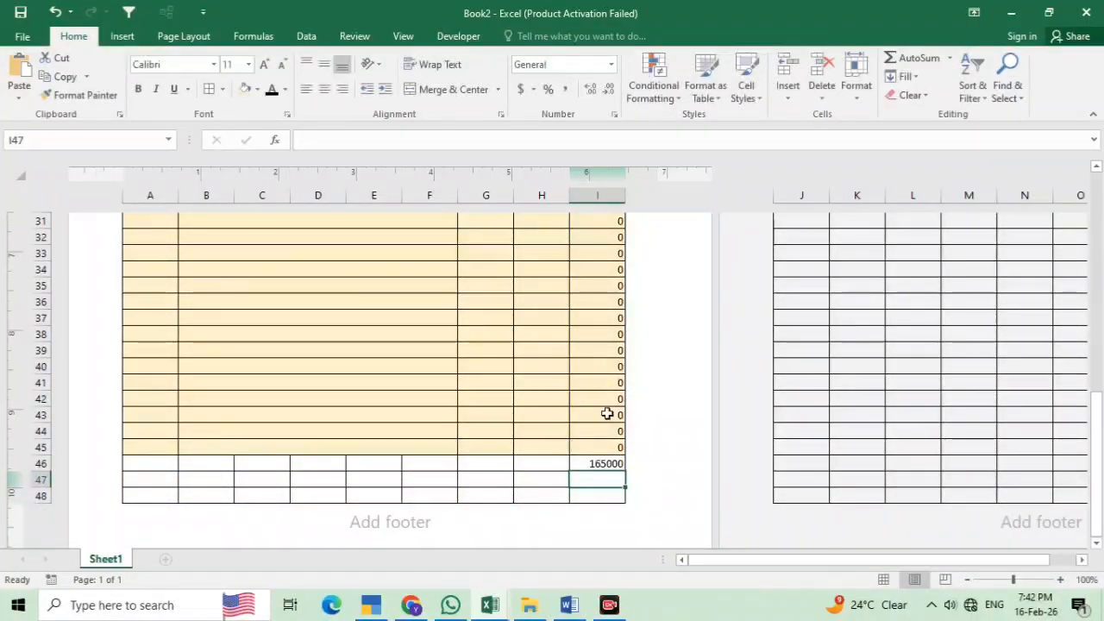
Type 'Total' in H46, 'Gst 18%' in H47 and 'Net Amount' in H48
{"action": "left_click", "coordinate": [545, 464]}
{"action": "type", "text": "tota"}
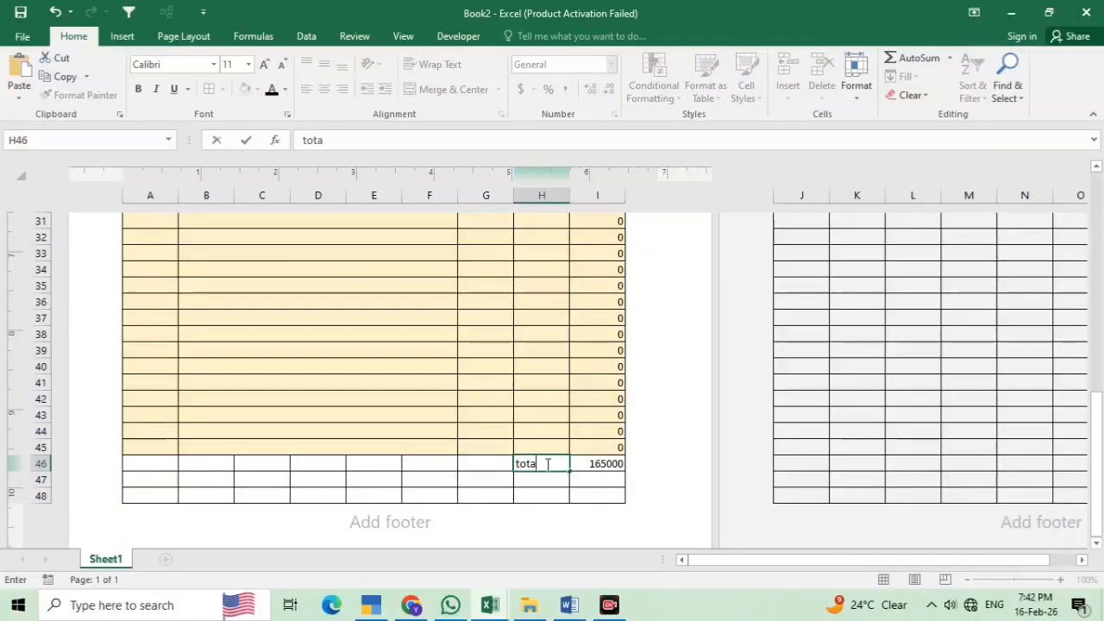
{"action": "key", "text": "BackSpace"}
{"action": "key", "text": "BackSpace"}
{"action": "key", "text": "BackSpace"}
{"action": "key", "text": "BackSpace"}
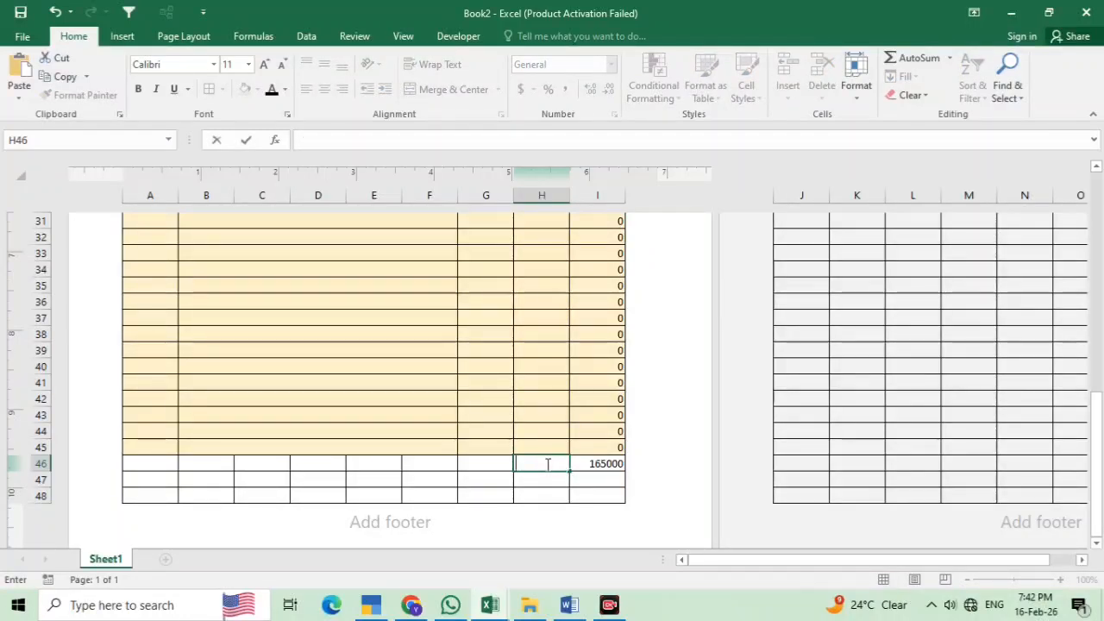
{"action": "type", "text": "Total"}
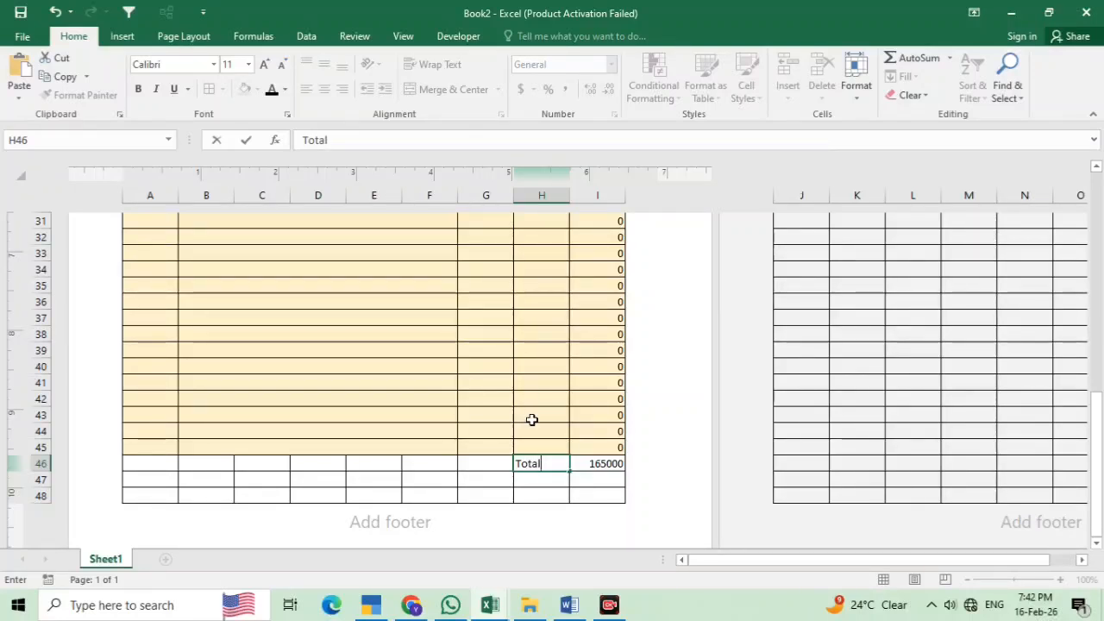
{"action": "left_click", "coordinate": [556, 480]}
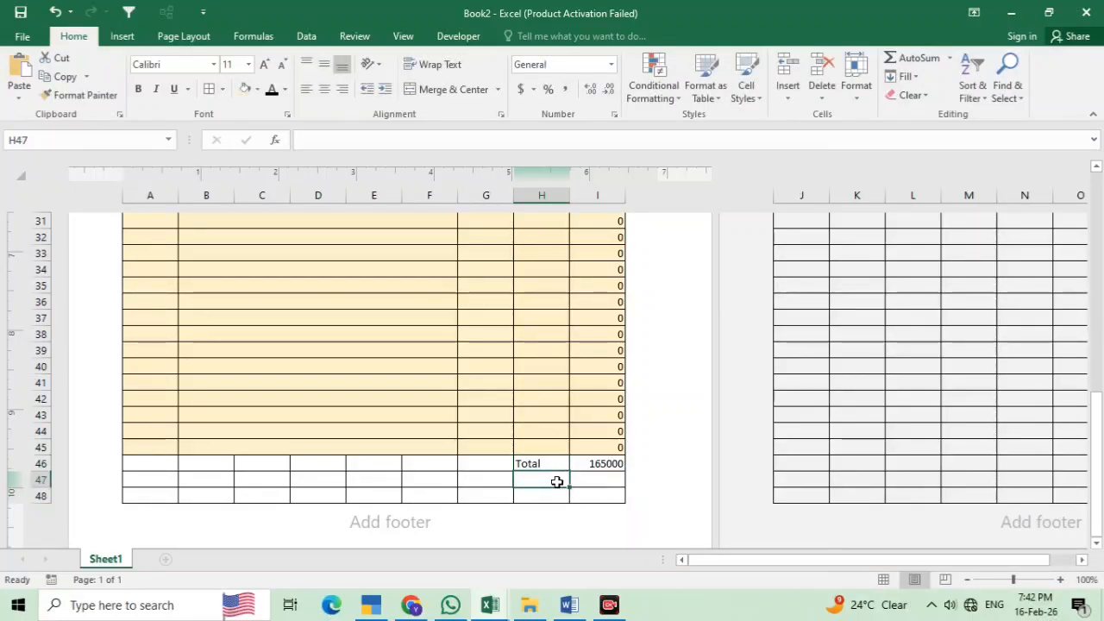
{"action": "type", "text": "Gst"}
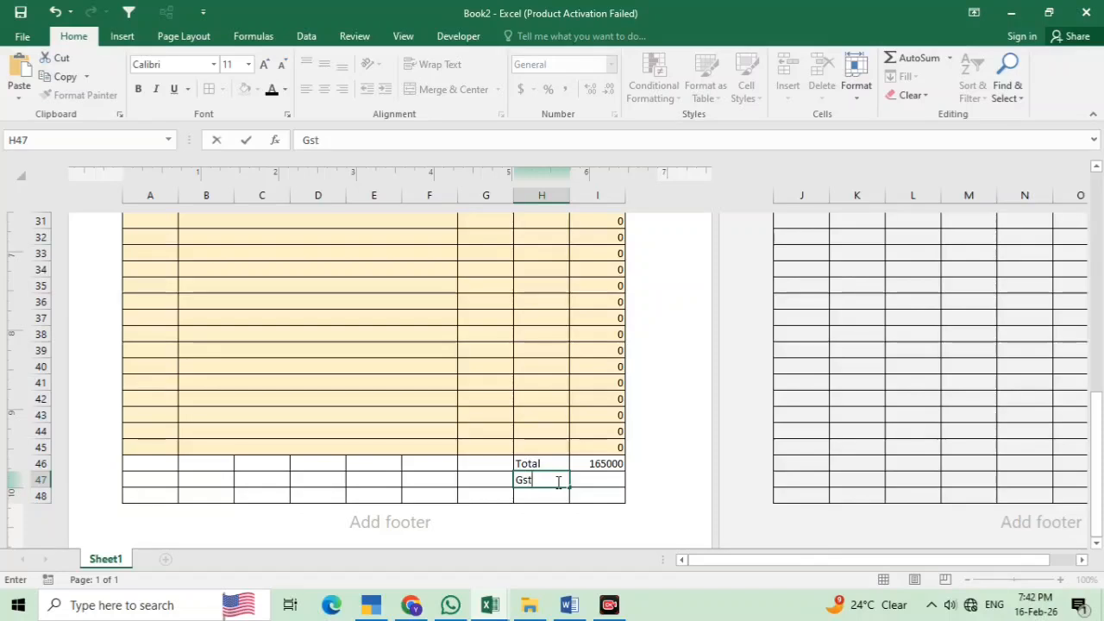
{"action": "type", "text": " 18%"}
{"action": "left_click", "coordinate": [554, 494]}
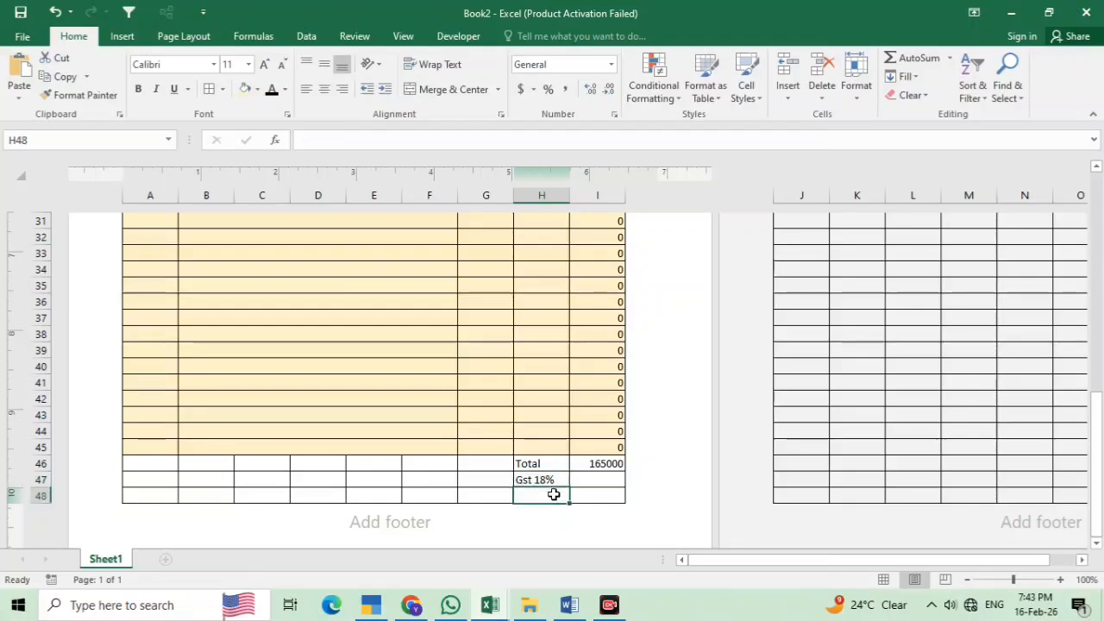
{"action": "type", "text": "N"}
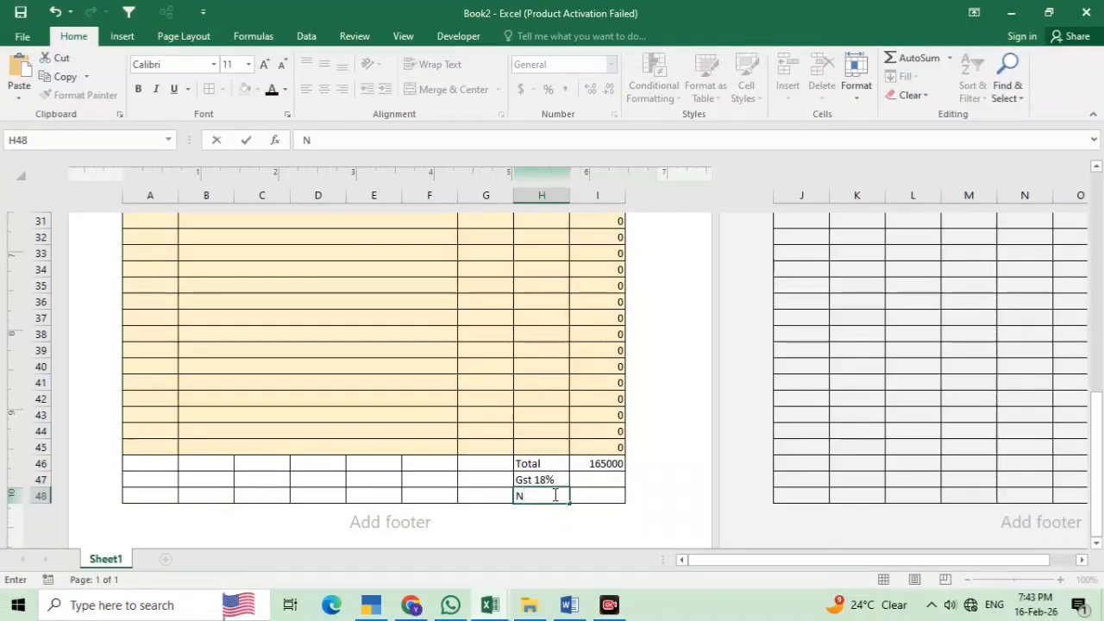
{"action": "type", "text": "et"}
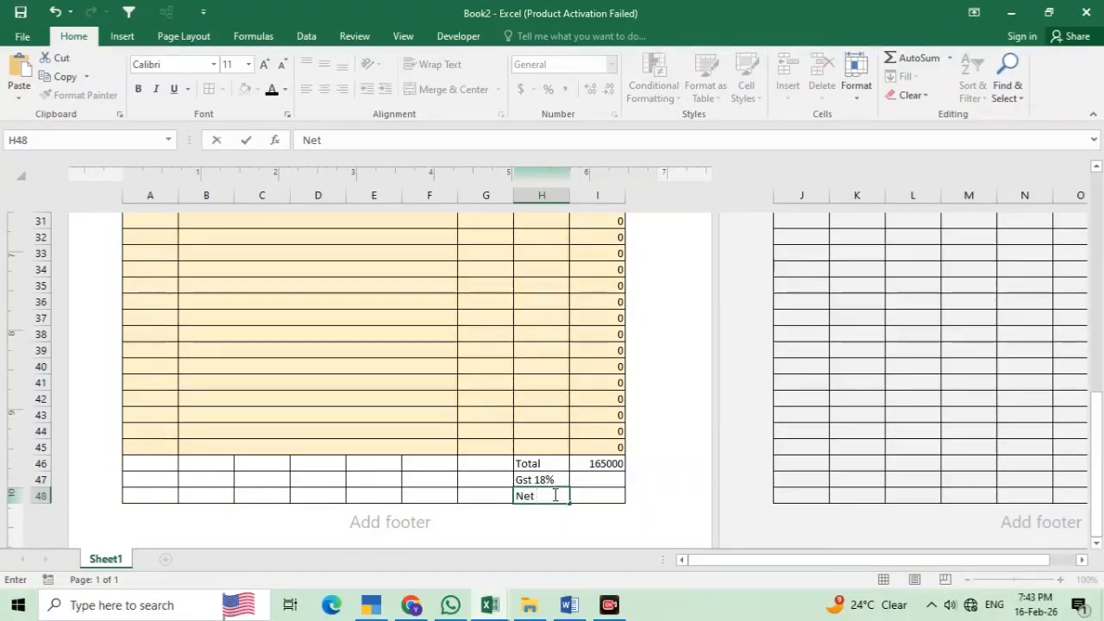
{"action": "type", "text": " Amoun"}
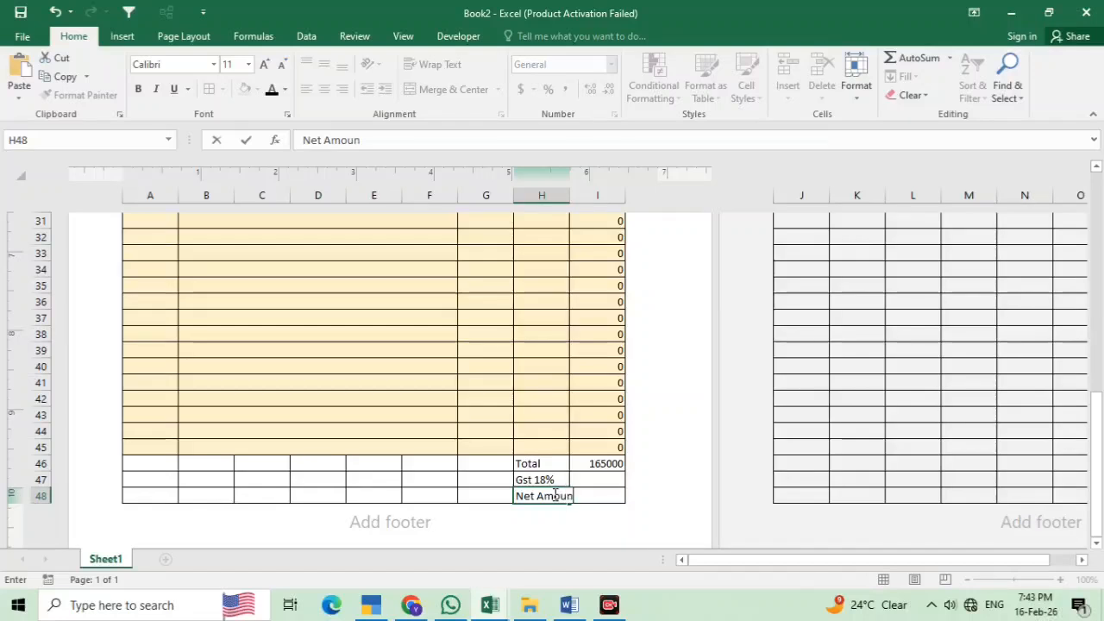
{"action": "type", "text": "t"}
{"action": "key", "text": "ctrl+Return"}
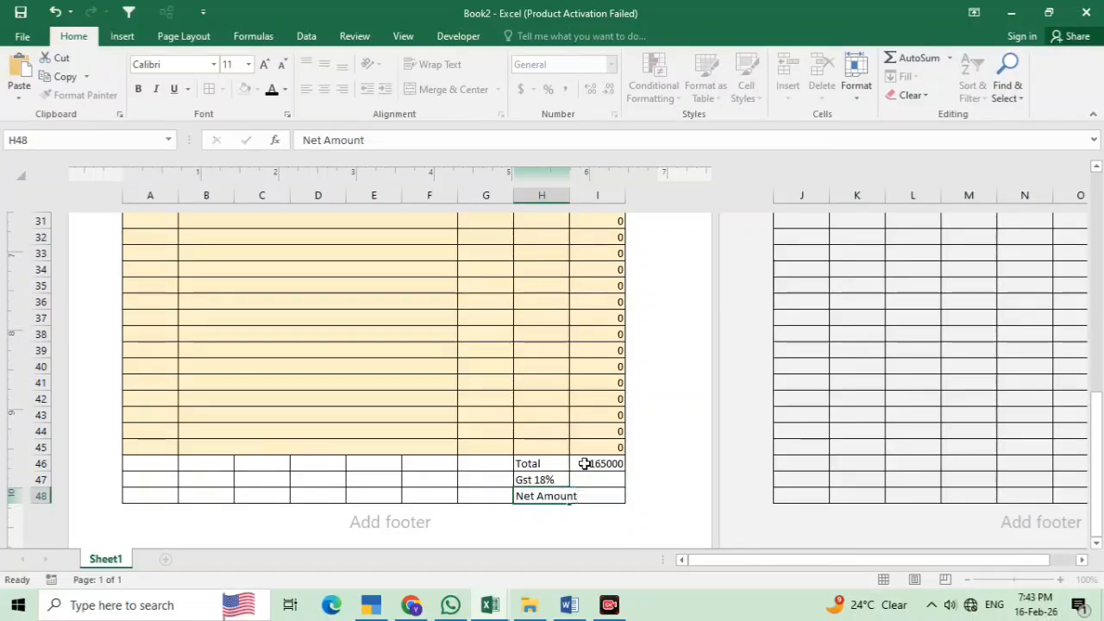
{"action": "left_click", "coordinate": [583, 463]}
Cut the three summary labels from H46:H48 and paste them starting at A46
{"action": "left_click_drag", "start_coordinate": [524, 463], "coordinate": [542, 496]}
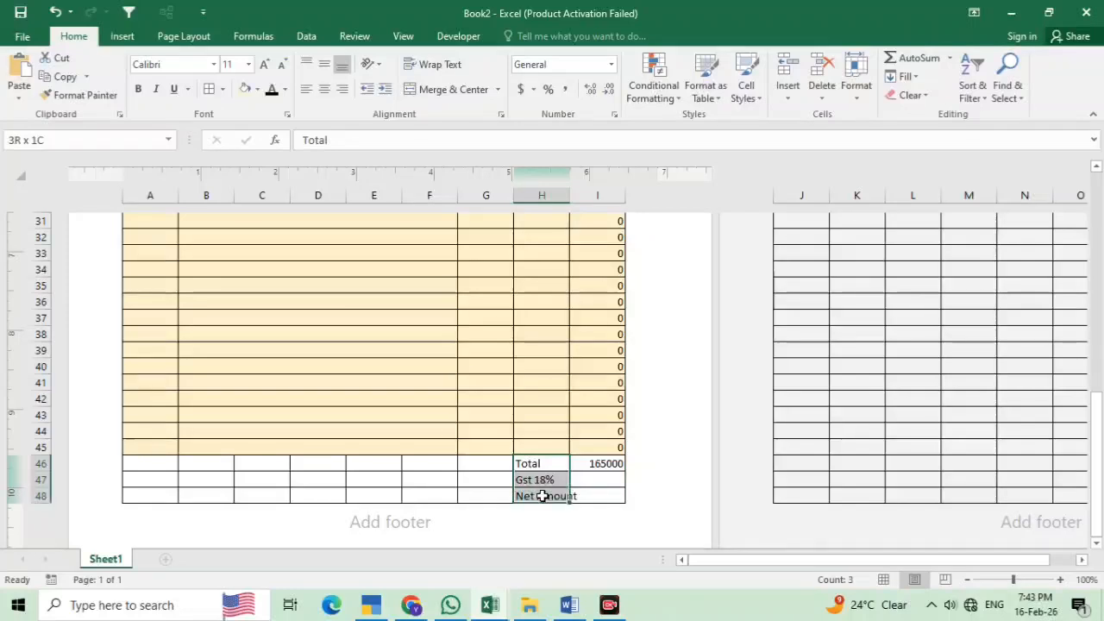
{"action": "right_click", "coordinate": [534, 487]}
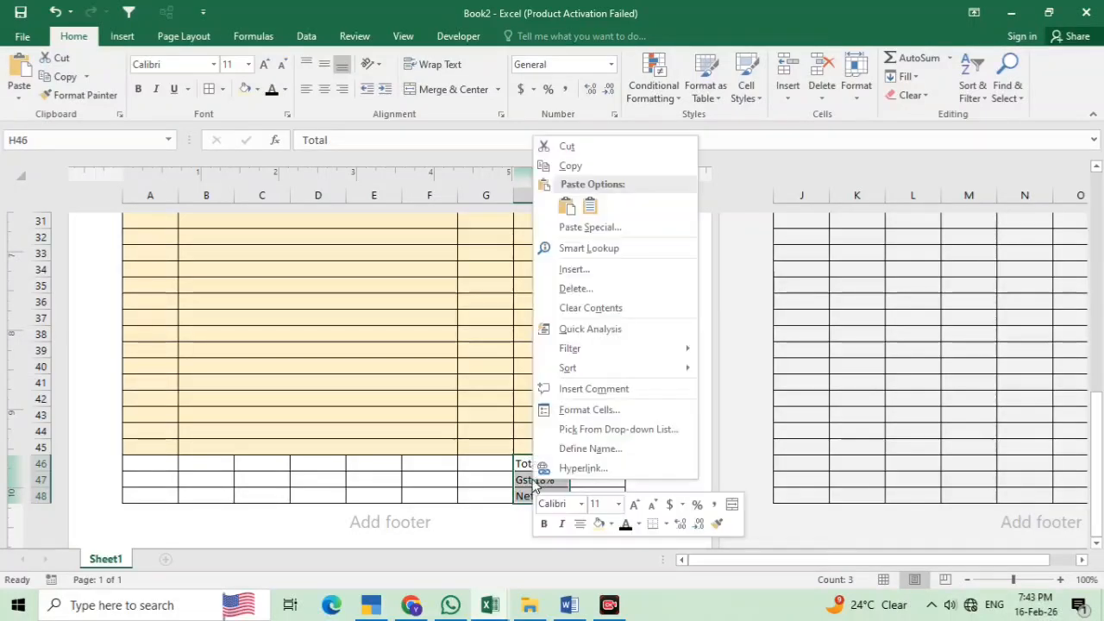
{"action": "left_click", "coordinate": [565, 147]}
{"action": "left_click", "coordinate": [143, 461]}
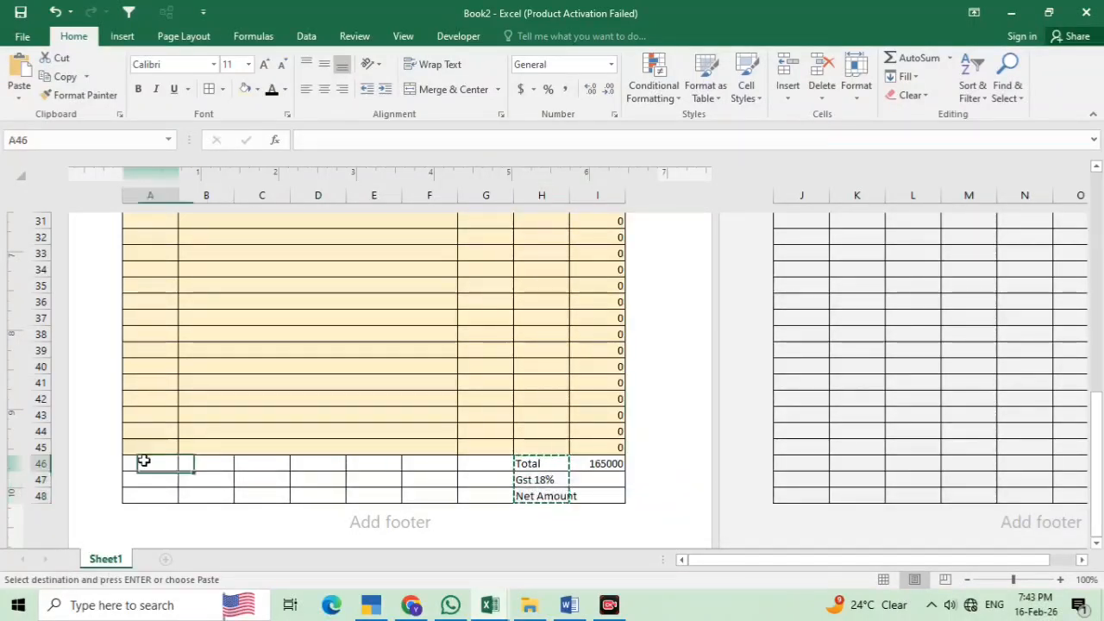
{"action": "right_click", "coordinate": [143, 461]}
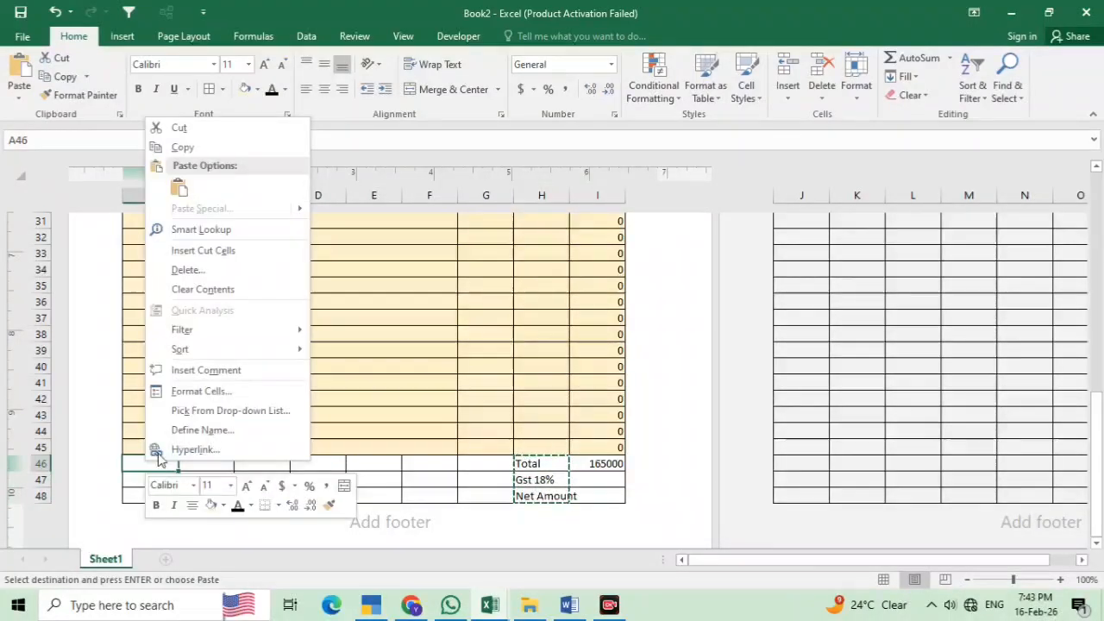
{"action": "left_click", "coordinate": [179, 188]}
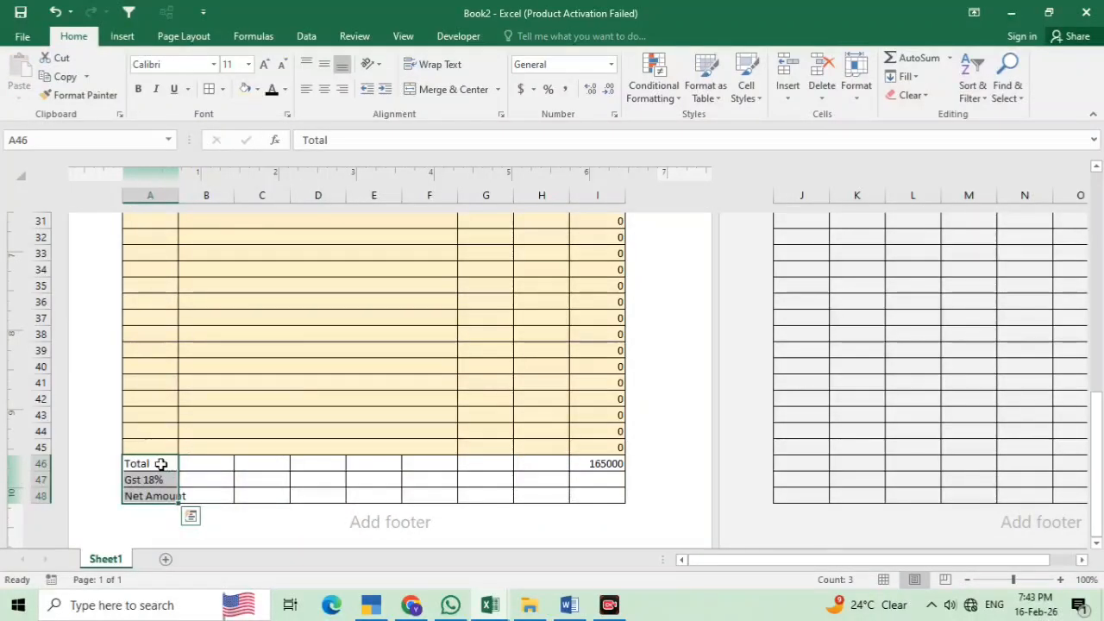
{"action": "left_click_drag", "start_coordinate": [160, 463], "coordinate": [538, 494]}
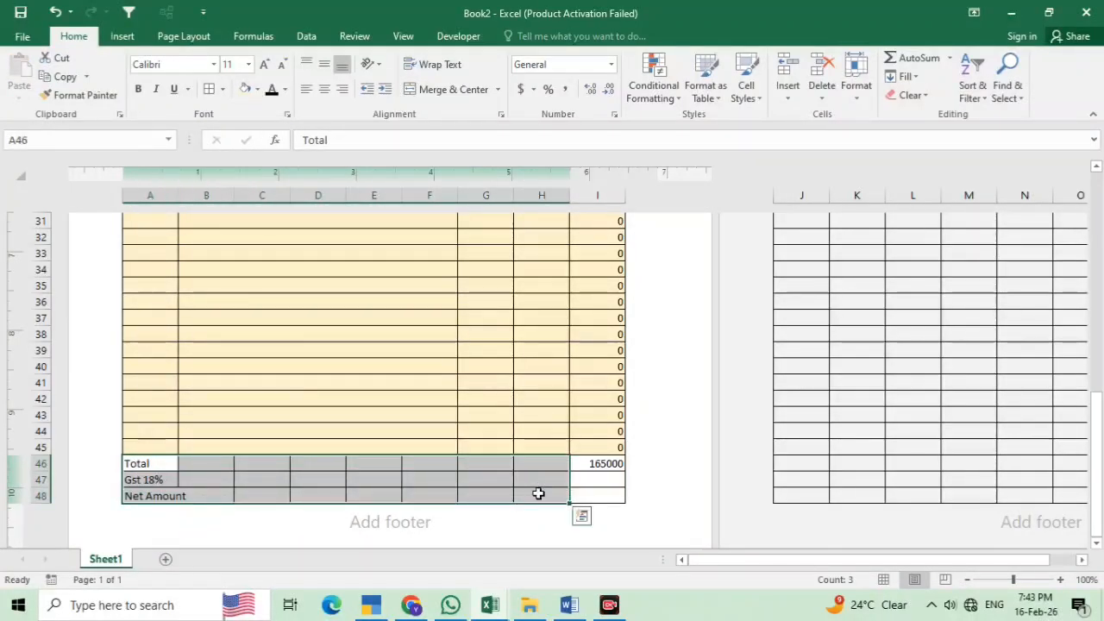
Merge rows 46–48 across columns A to H with Merge Across
{"action": "left_click", "coordinate": [498, 89]}
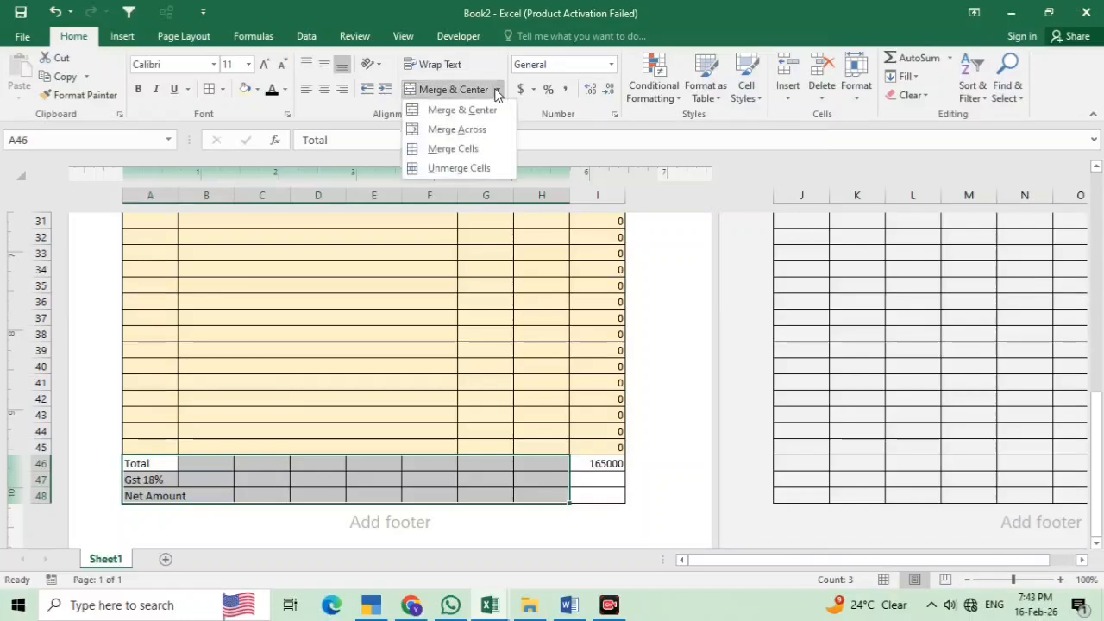
{"action": "left_click", "coordinate": [457, 129]}
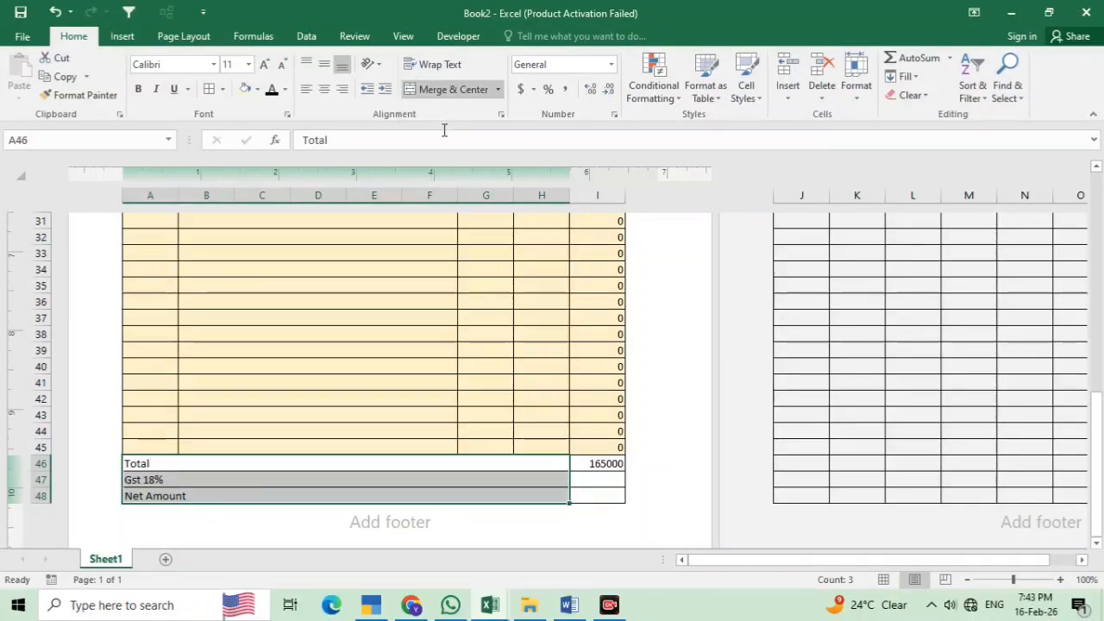
{"action": "left_click", "coordinate": [465, 480]}
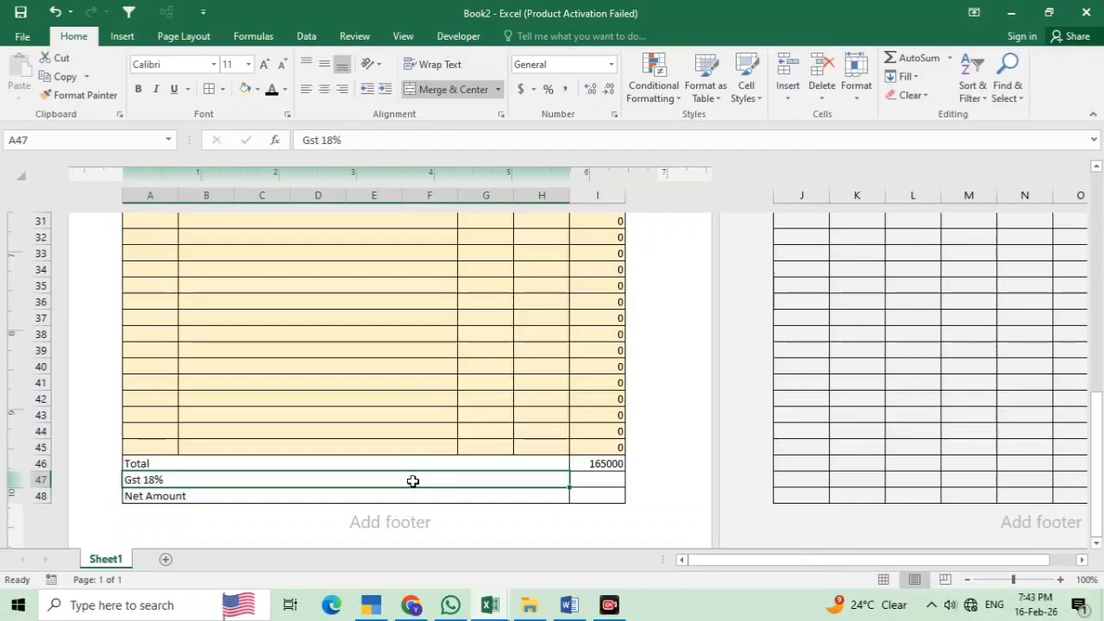
Indent the merged Total, Gst 18% and Net Amount labels repeatedly to push them right
{"action": "left_click_drag", "start_coordinate": [153, 463], "coordinate": [373, 496]}
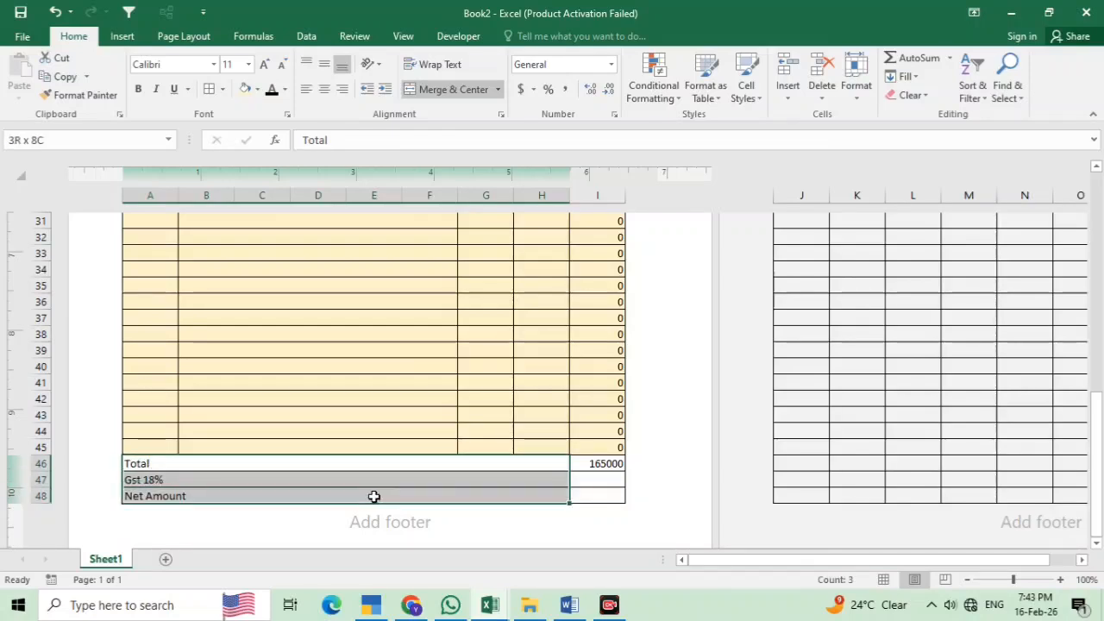
{"action": "left_click", "coordinate": [385, 89]}
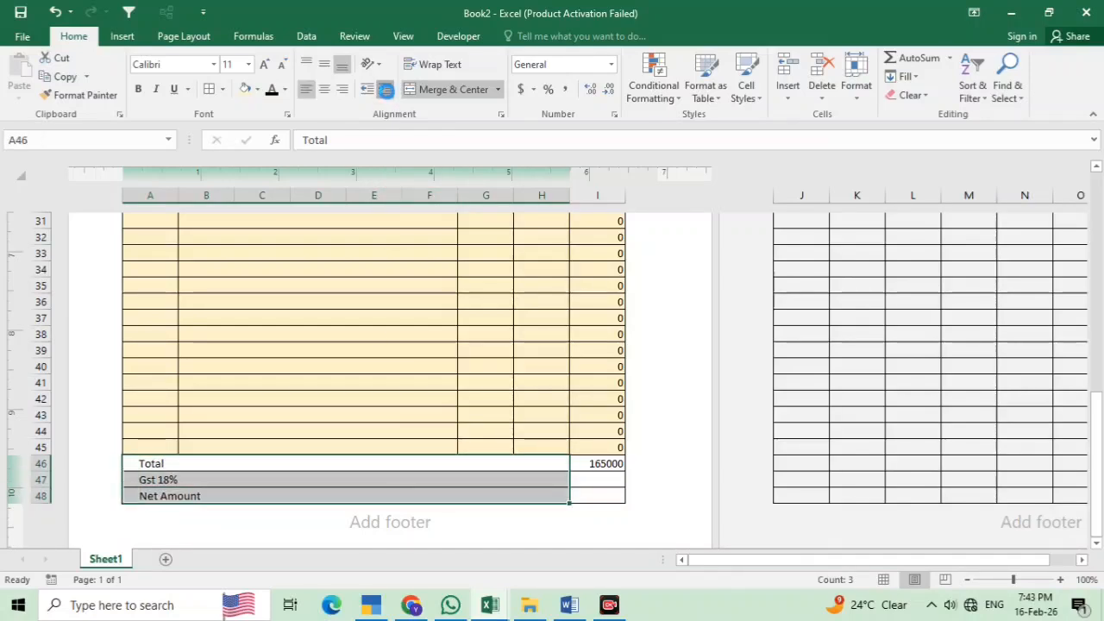
{"action": "left_click", "coordinate": [386, 89]}
{"action": "left_click", "coordinate": [385, 90]}
{"action": "left_click", "coordinate": [386, 89]}
{"action": "left_click", "coordinate": [386, 90]}
{"action": "left_click", "coordinate": [385, 89]}
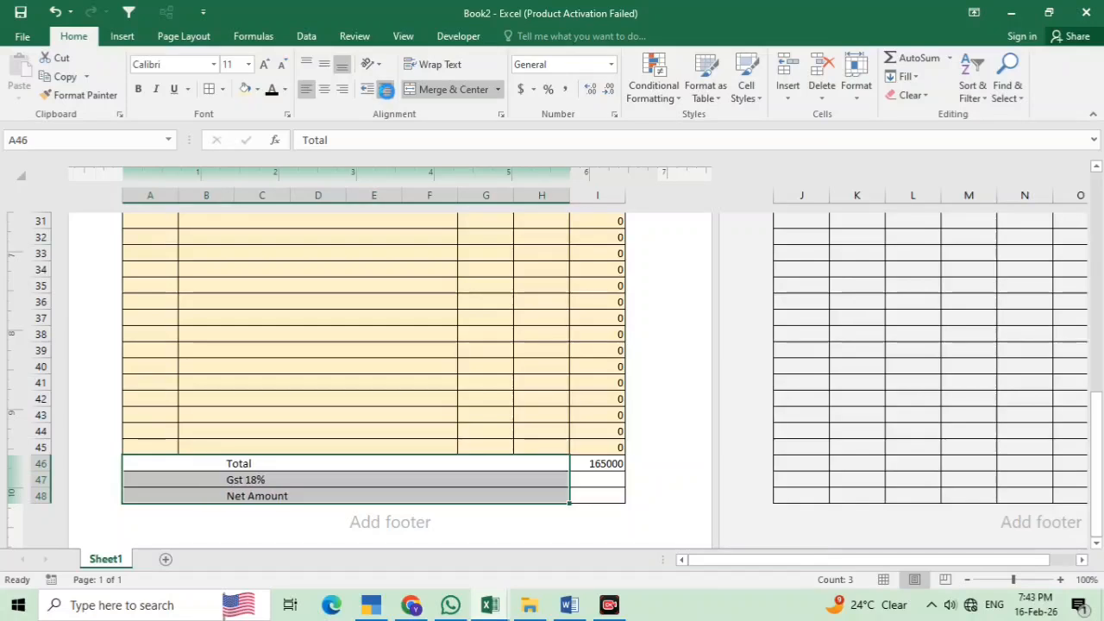
{"action": "left_click", "coordinate": [385, 90]}
{"action": "left_click", "coordinate": [385, 89]}
{"action": "left_click", "coordinate": [385, 90]}
{"action": "left_click", "coordinate": [386, 89]}
{"action": "left_click", "coordinate": [385, 90]}
{"action": "left_click", "coordinate": [386, 91]}
{"action": "left_click", "coordinate": [386, 93]}
{"action": "left_click", "coordinate": [386, 93]}
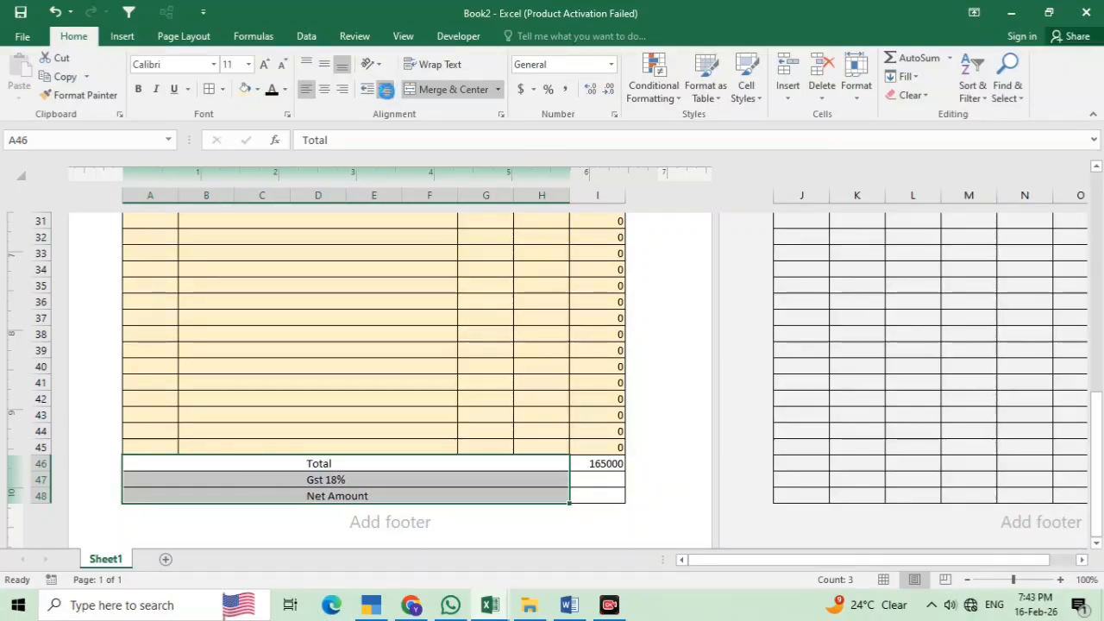
{"action": "left_click", "coordinate": [386, 93]}
{"action": "left_click", "coordinate": [387, 93]}
{"action": "left_click", "coordinate": [386, 93]}
{"action": "left_click", "coordinate": [386, 93]}
{"action": "left_click", "coordinate": [386, 93]}
{"action": "left_click", "coordinate": [386, 93]}
{"action": "left_click", "coordinate": [387, 94]}
{"action": "left_click", "coordinate": [386, 93]}
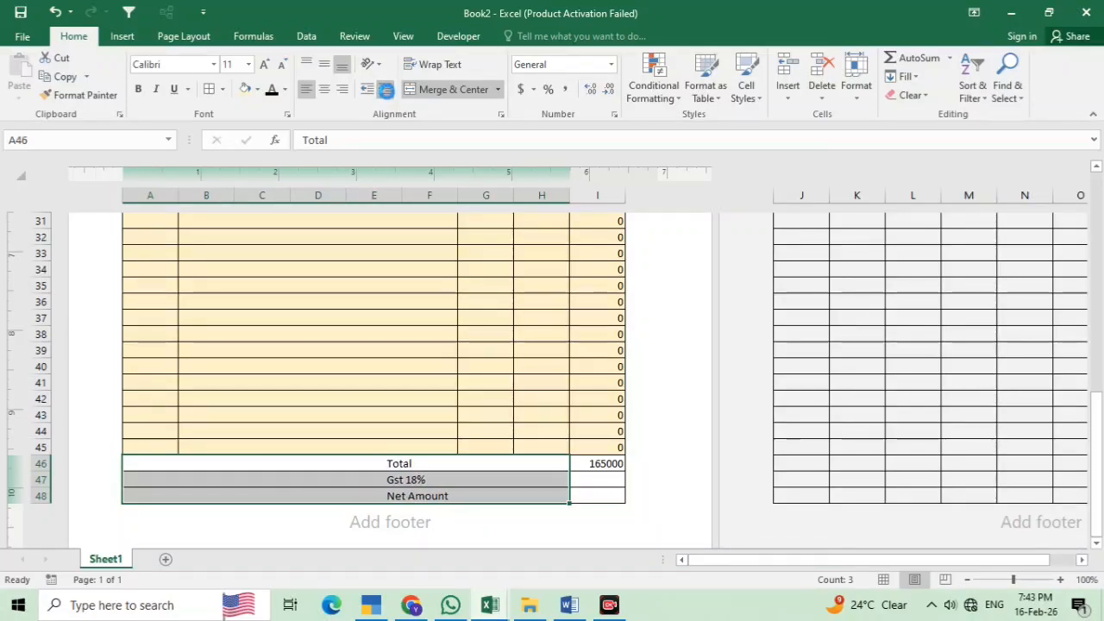
{"action": "left_click", "coordinate": [386, 93]}
{"action": "left_click", "coordinate": [386, 93]}
{"action": "left_click", "coordinate": [386, 93]}
{"action": "left_click", "coordinate": [386, 93]}
{"action": "left_click", "coordinate": [386, 93]}
{"action": "left_click", "coordinate": [386, 93]}
{"action": "left_click", "coordinate": [386, 89]}
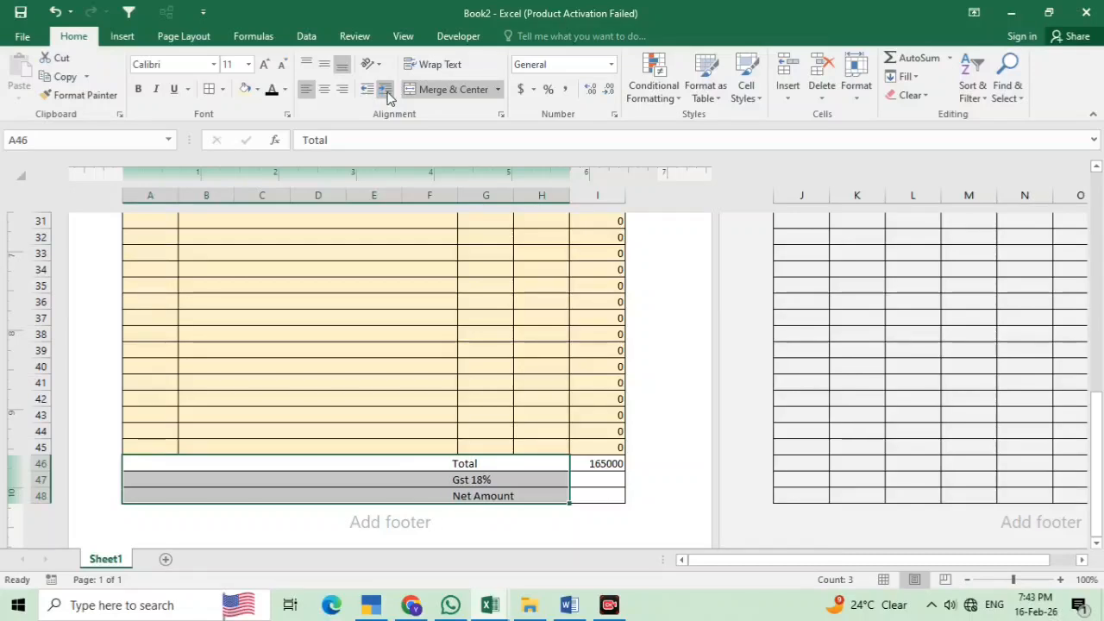
Bold the summary labels and the 165000 total across A46:I48
{"action": "left_click", "coordinate": [517, 470]}
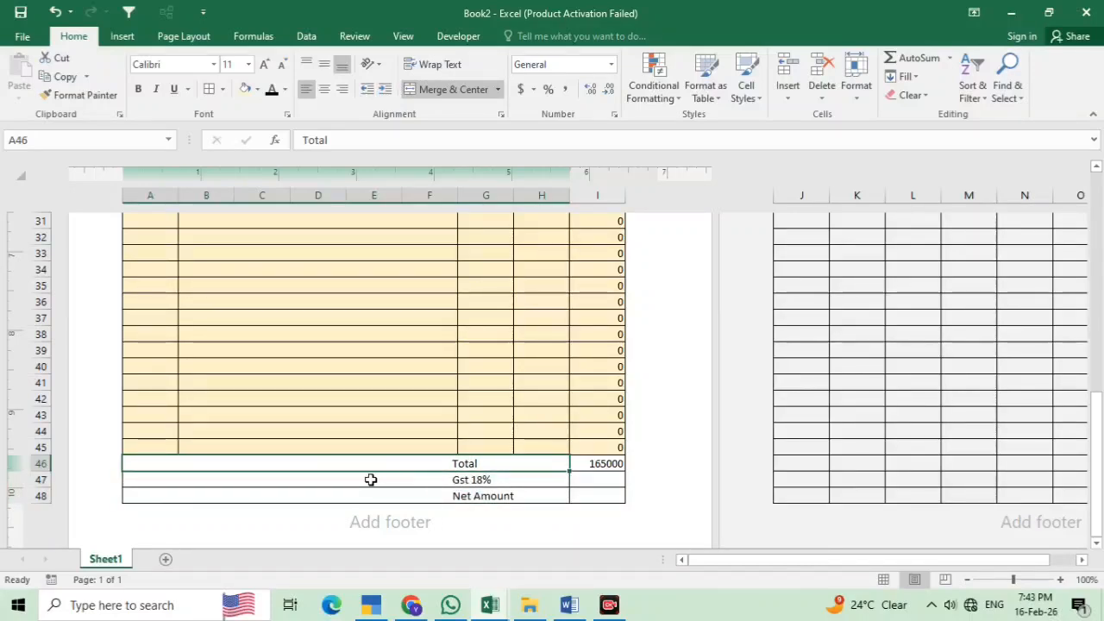
{"action": "left_click_drag", "start_coordinate": [177, 463], "coordinate": [584, 488]}
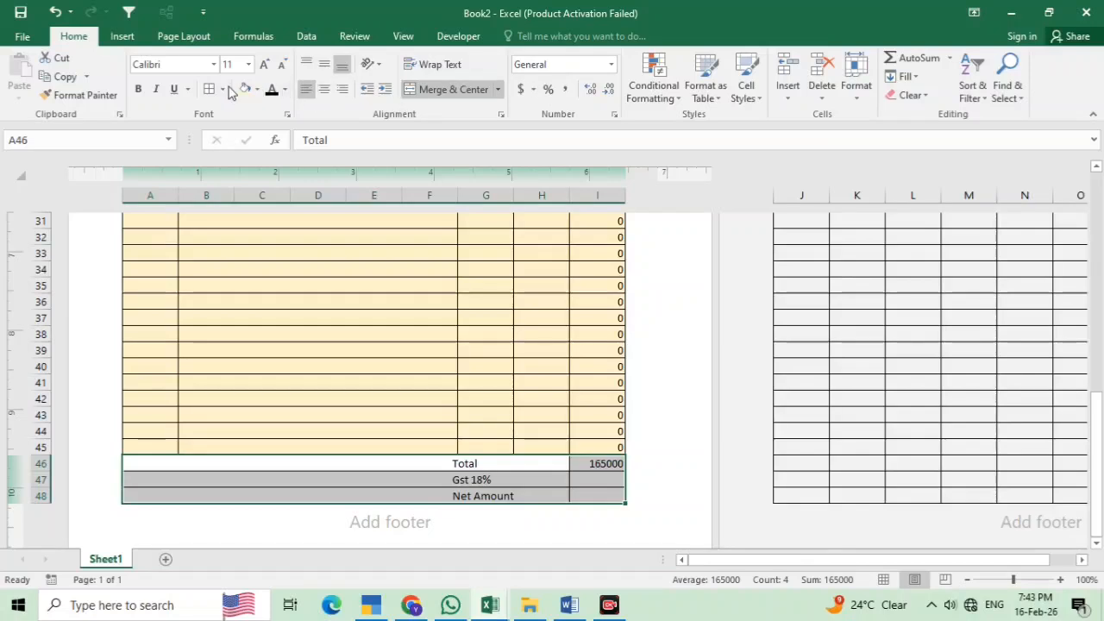
{"action": "left_click", "coordinate": [138, 89]}
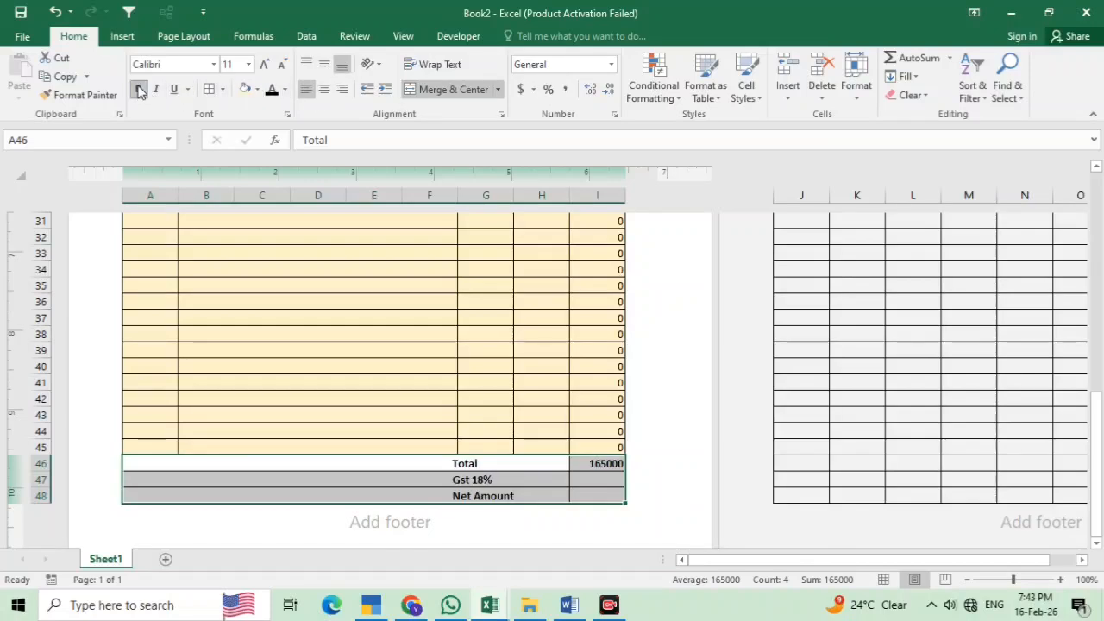
{"action": "left_click", "coordinate": [603, 478]}
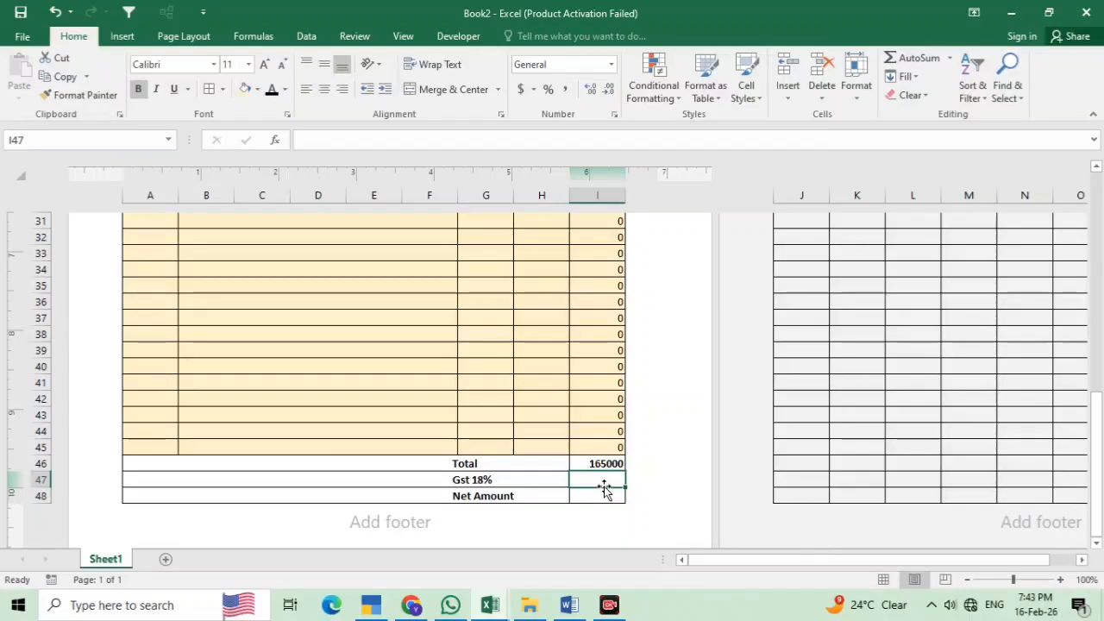
Compute GST in I47 as I46 times 18% (29700), then AutoSum I48 to 194700
{"action": "type", "text": "="}
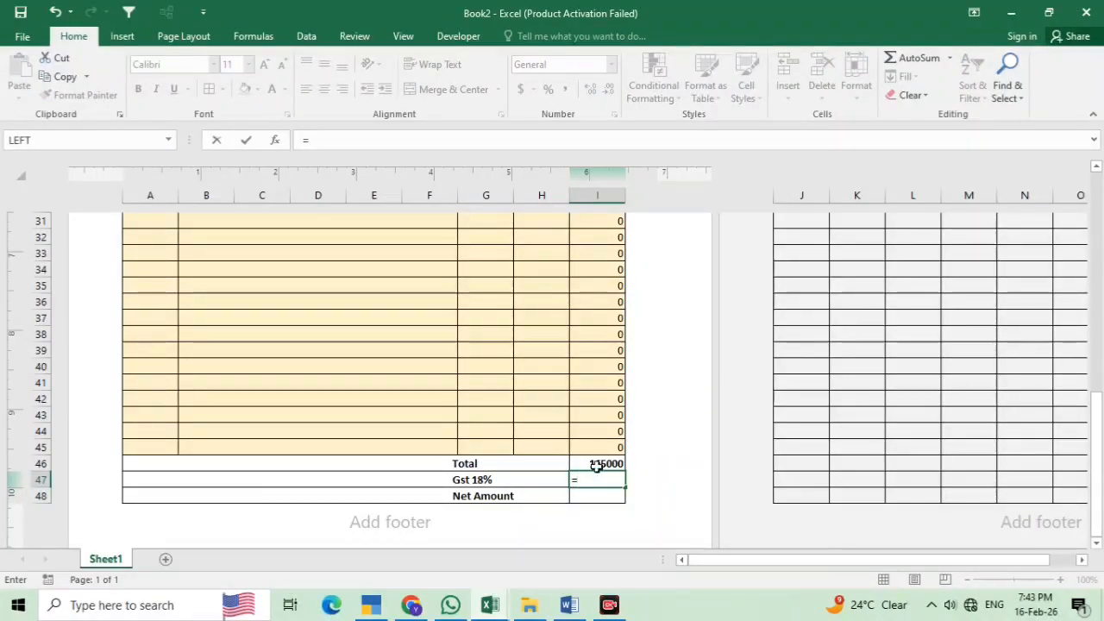
{"action": "left_click", "coordinate": [597, 466]}
{"action": "type", "text": "*"}
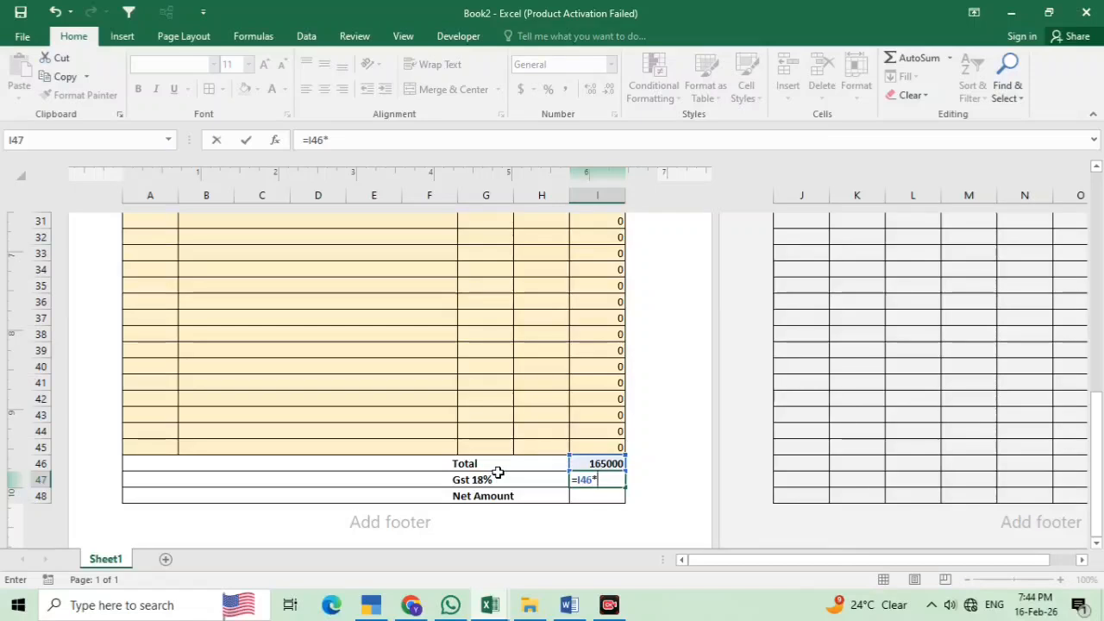
{"action": "type", "text": "18"}
{"action": "key", "text": "Return"}
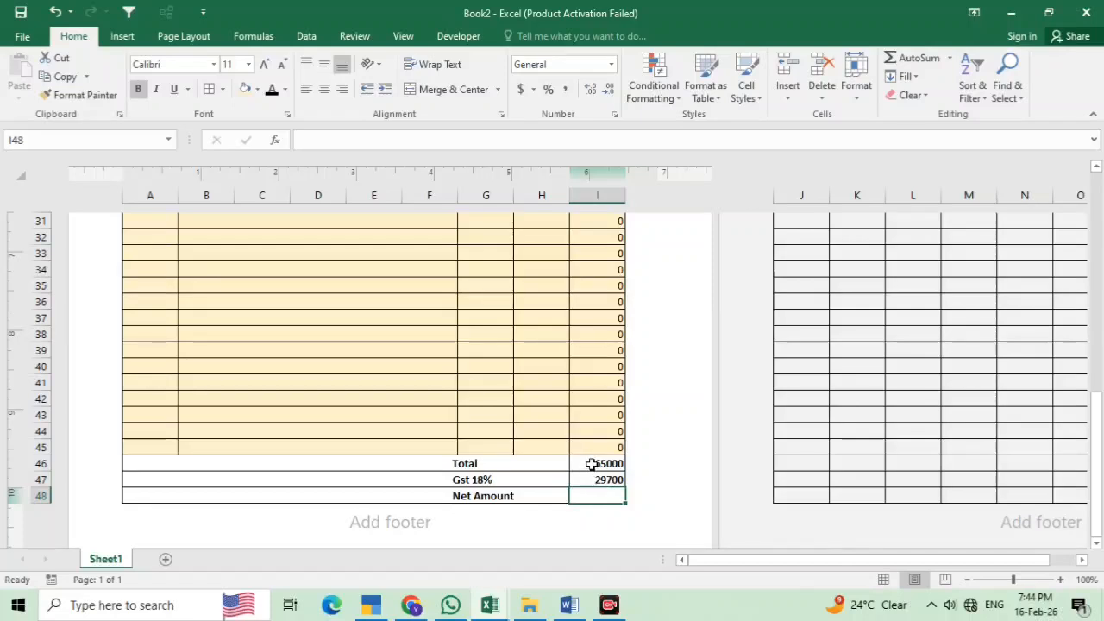
{"action": "left_click_drag", "start_coordinate": [589, 463], "coordinate": [591, 496]}
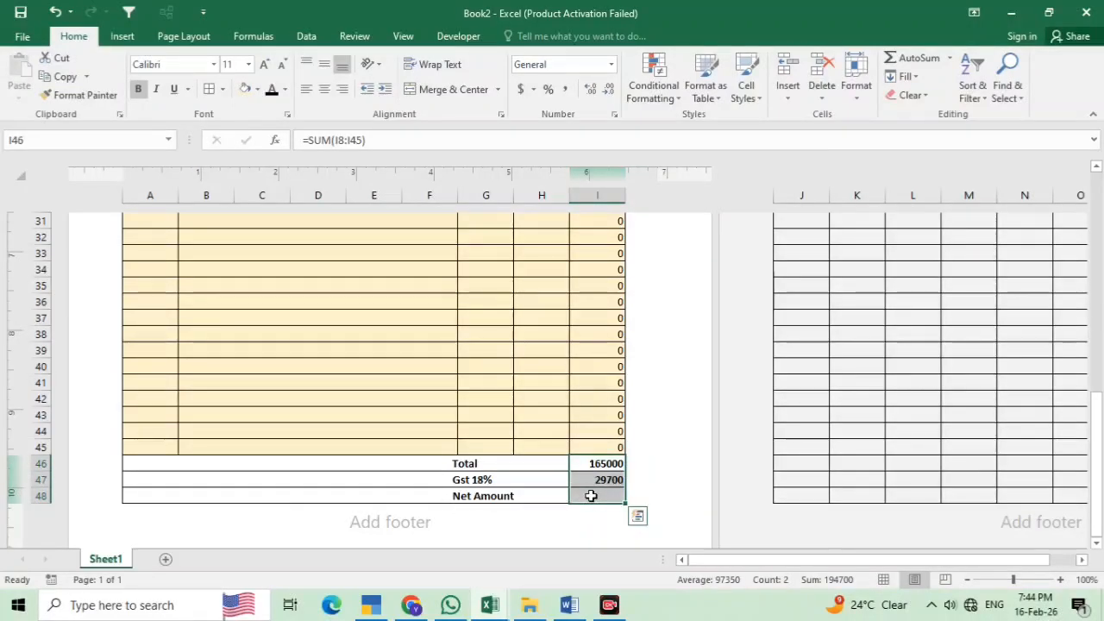
{"action": "left_click", "coordinate": [891, 67]}
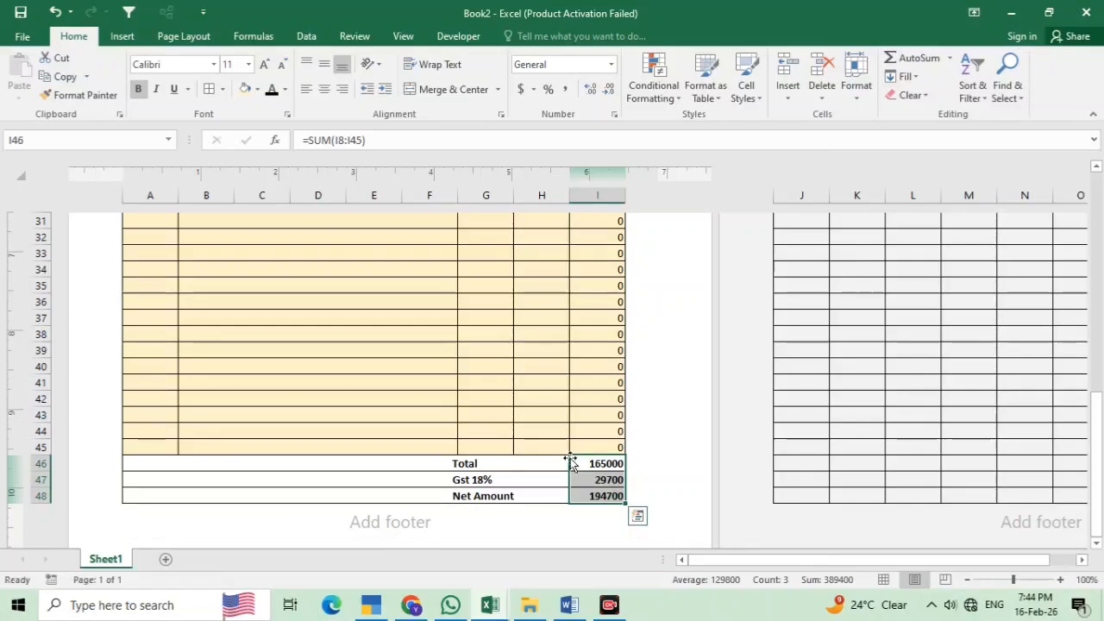
Add item 4, Mobile Mic, priced 120 with quantity 100, for a row total of 12000
{"action": "left_click", "coordinate": [552, 368]}
{"action": "scroll", "coordinate": [482, 344], "scroll_direction": "up", "scroll_amount": 5}
{"action": "scroll", "coordinate": [443, 331], "scroll_direction": "up", "scroll_amount": 3}
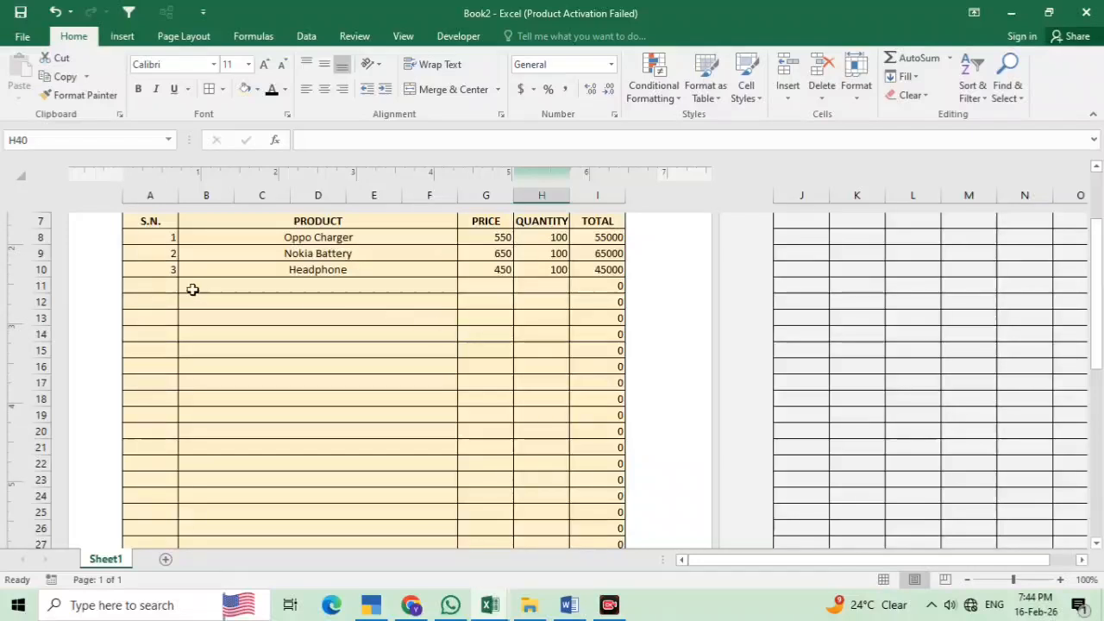
{"action": "left_click", "coordinate": [157, 279]}
{"action": "type", "text": "4"}
{"action": "key", "text": "Tab"}
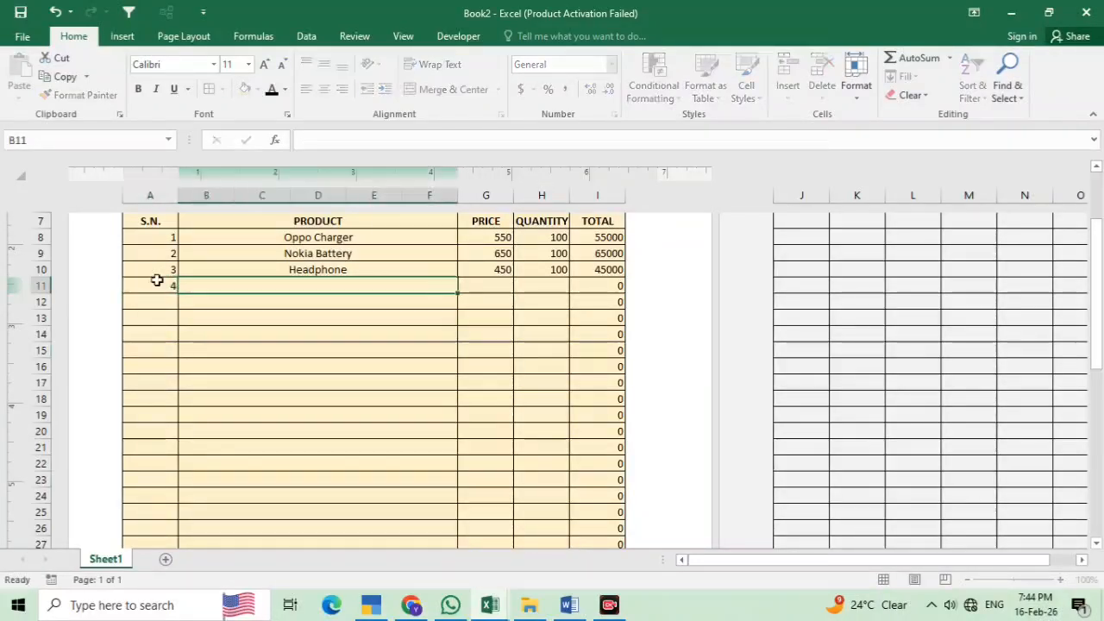
{"action": "scroll", "coordinate": [642, 296], "scroll_direction": "down", "scroll_amount": 7}
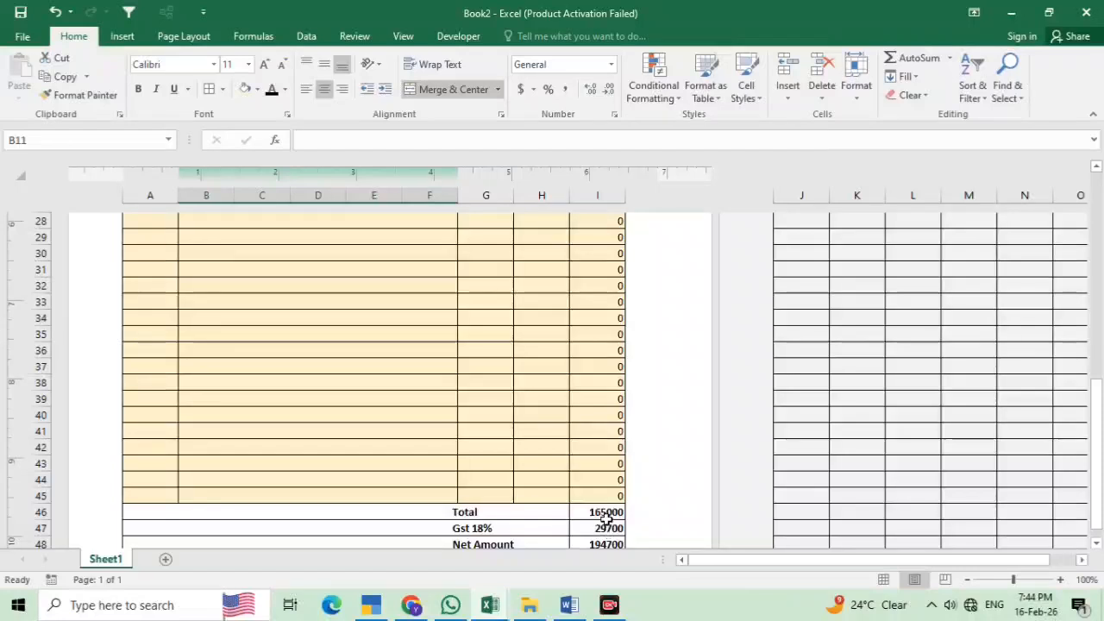
{"action": "scroll", "coordinate": [579, 383], "scroll_direction": "up", "scroll_amount": 1}
{"action": "scroll", "coordinate": [579, 383], "scroll_direction": "up", "scroll_amount": 9}
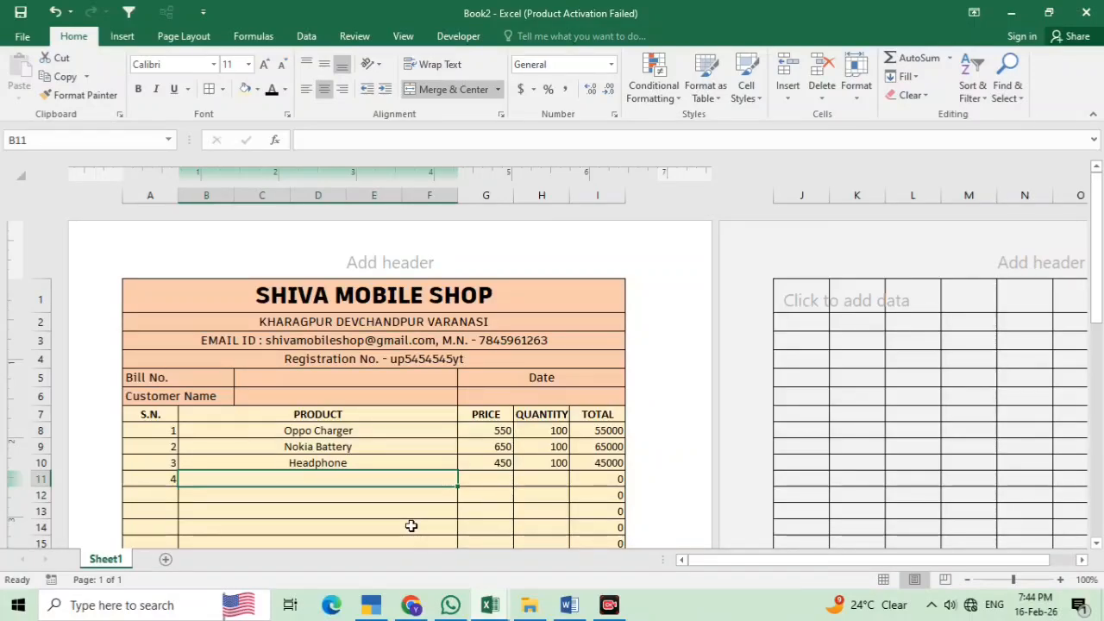
{"action": "type", "text": "m"}
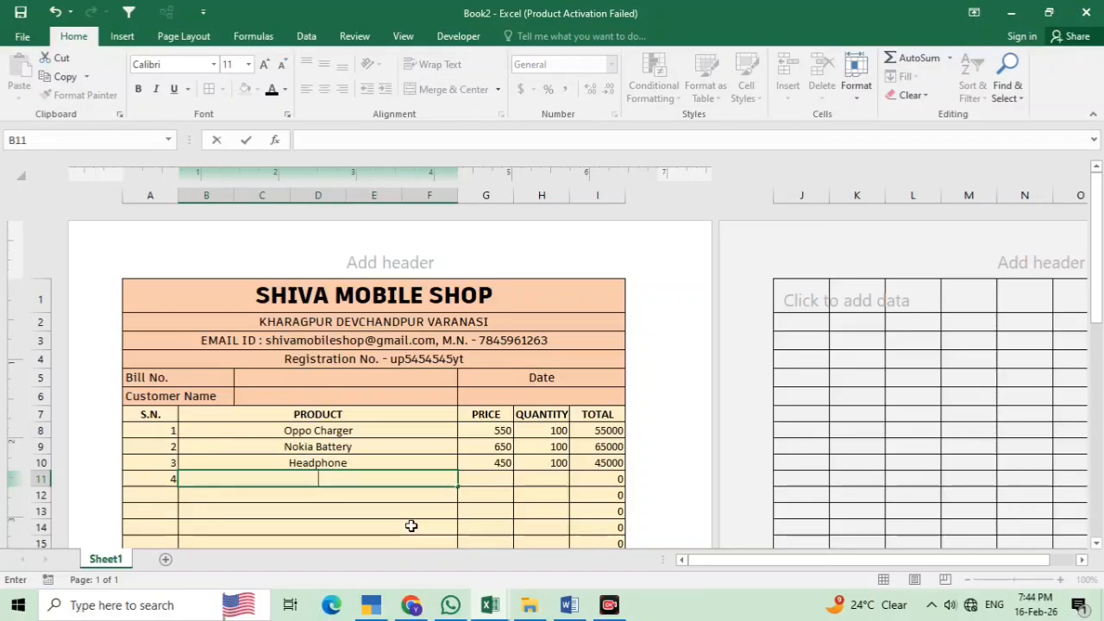
{"action": "type", "text": "Mobile"}
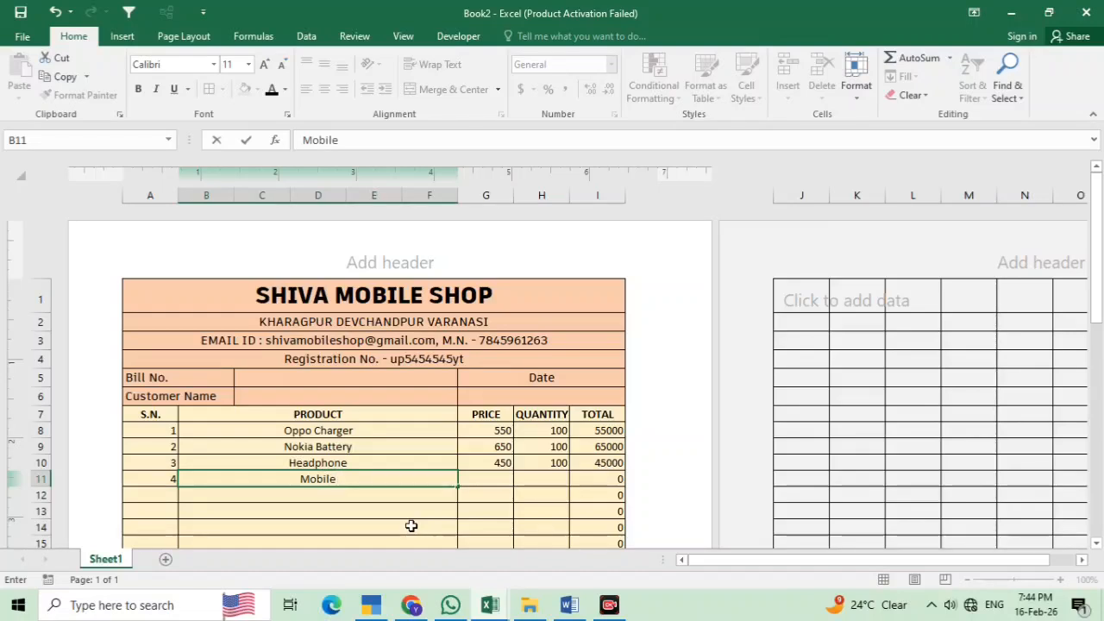
{"action": "type", "text": " Mic"}
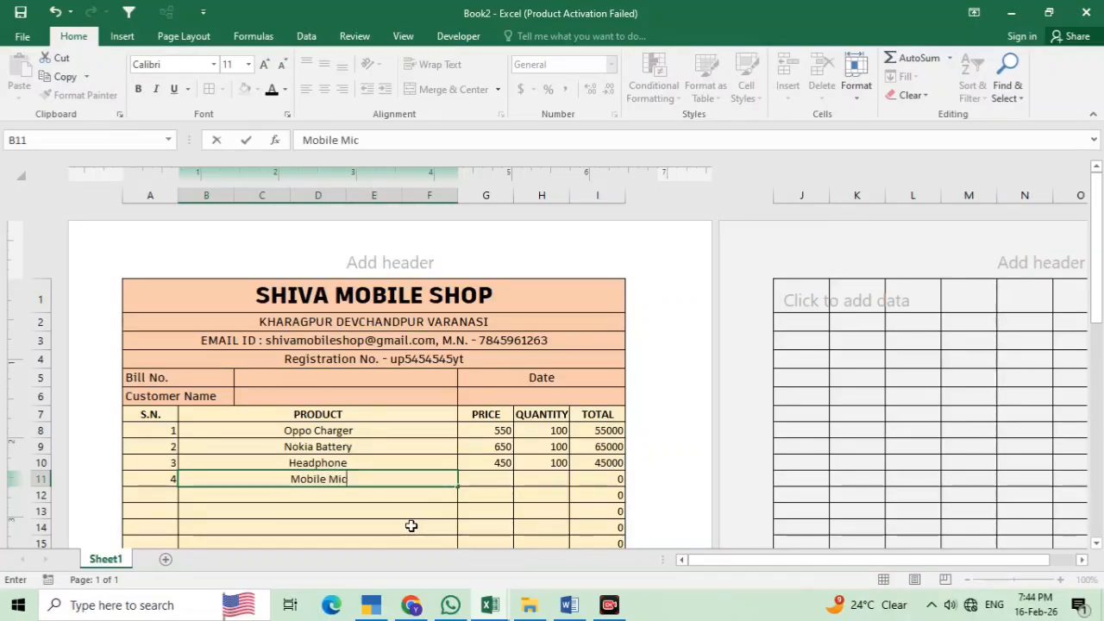
{"action": "left_click", "coordinate": [483, 475]}
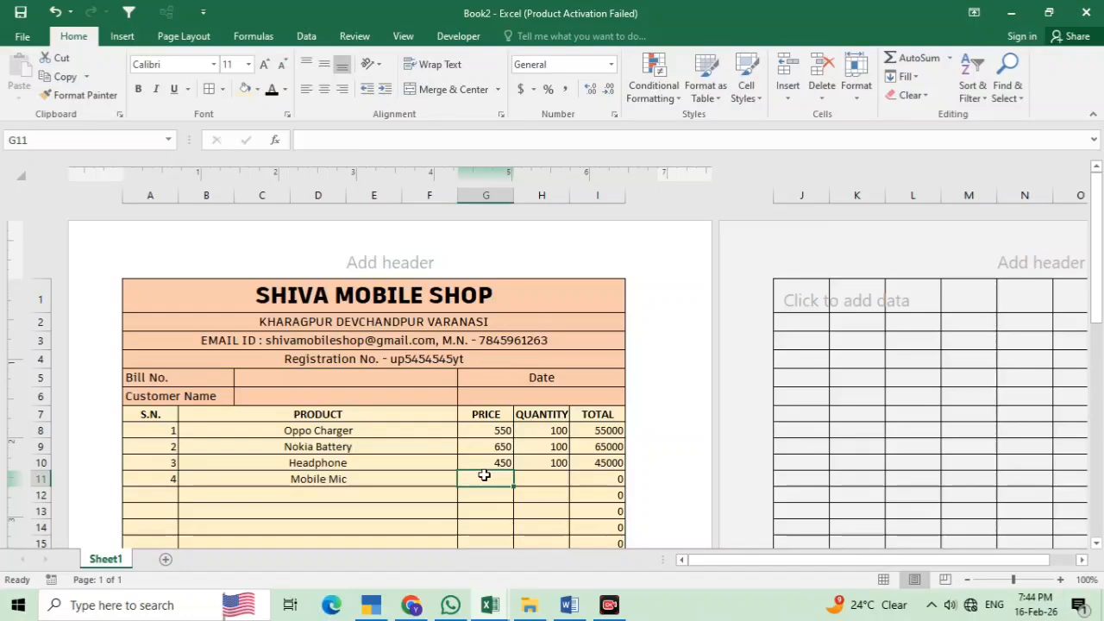
{"action": "type", "text": "120"}
{"action": "key", "text": "Tab"}
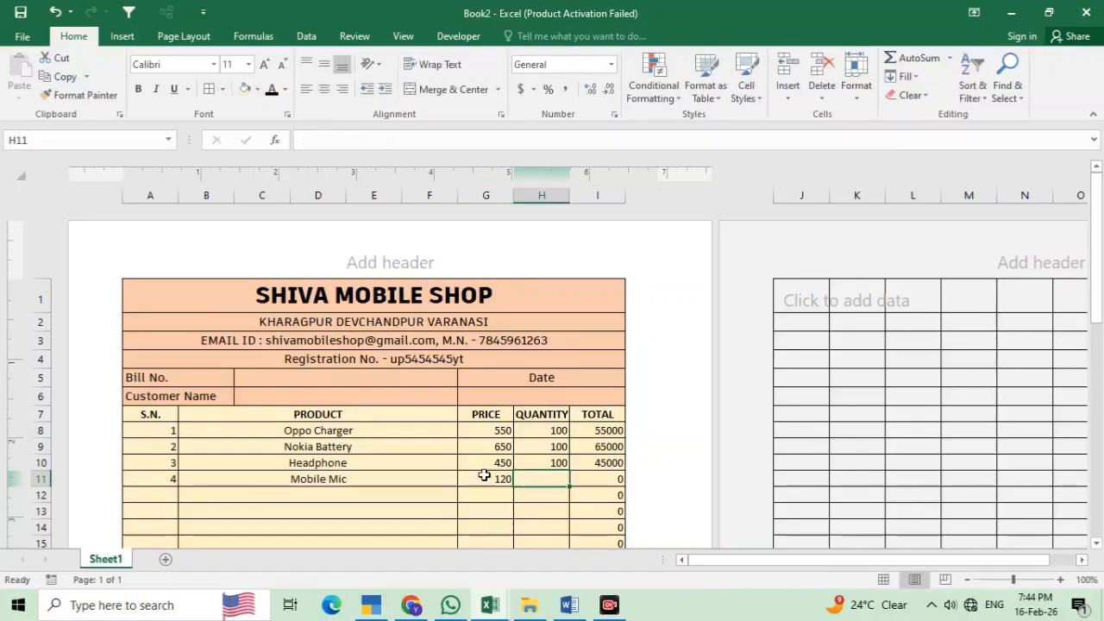
{"action": "type", "text": "100"}
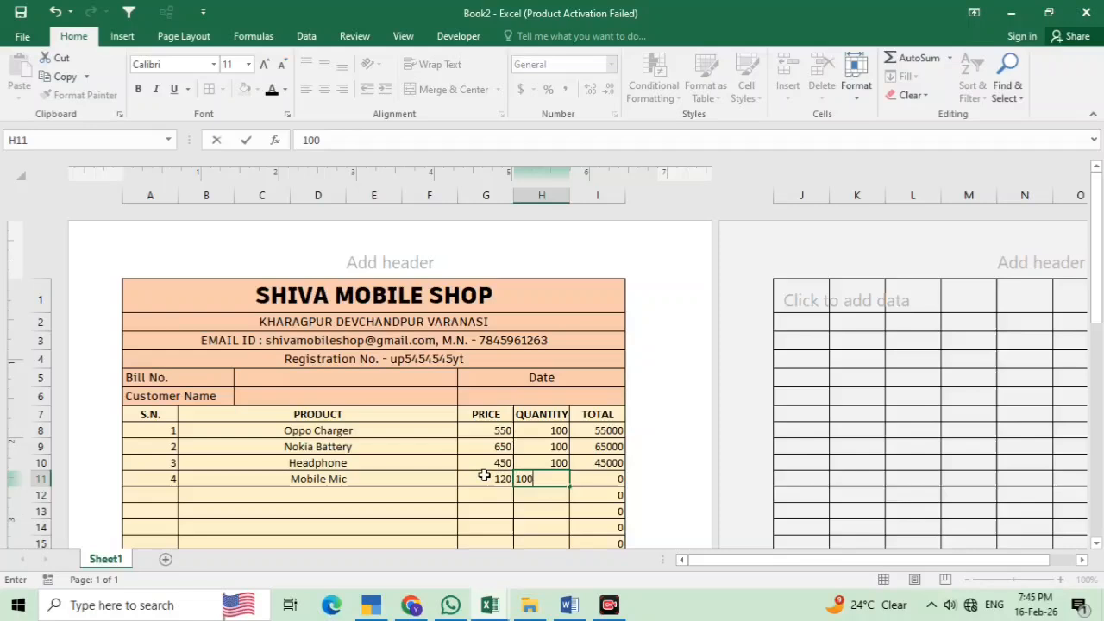
{"action": "key", "text": "Return"}
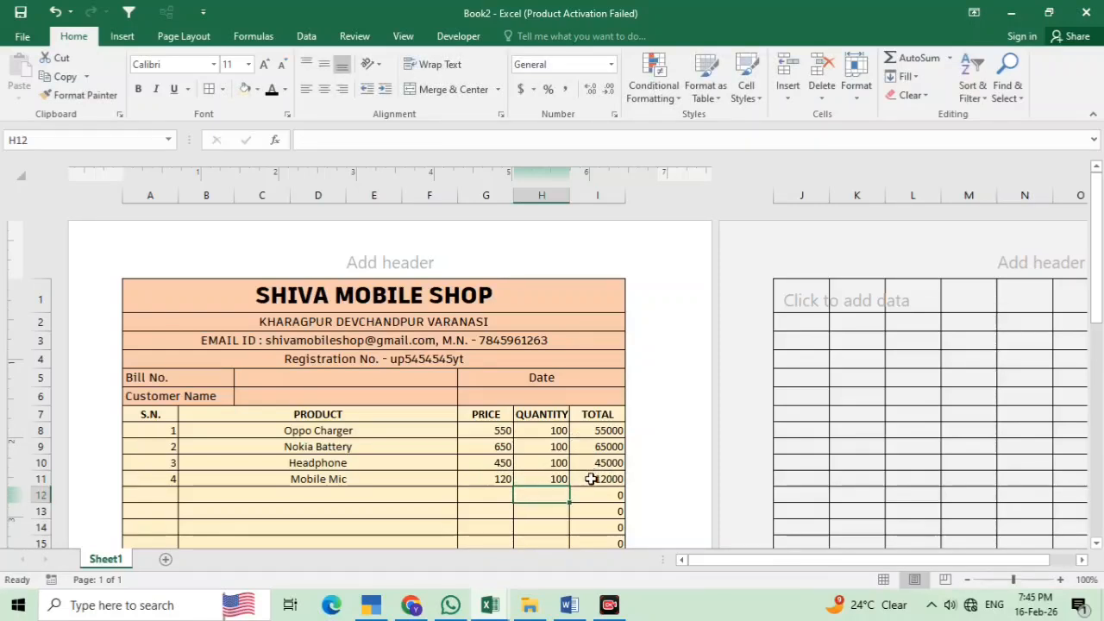
{"action": "scroll", "coordinate": [590, 479], "scroll_direction": "down", "scroll_amount": 10}
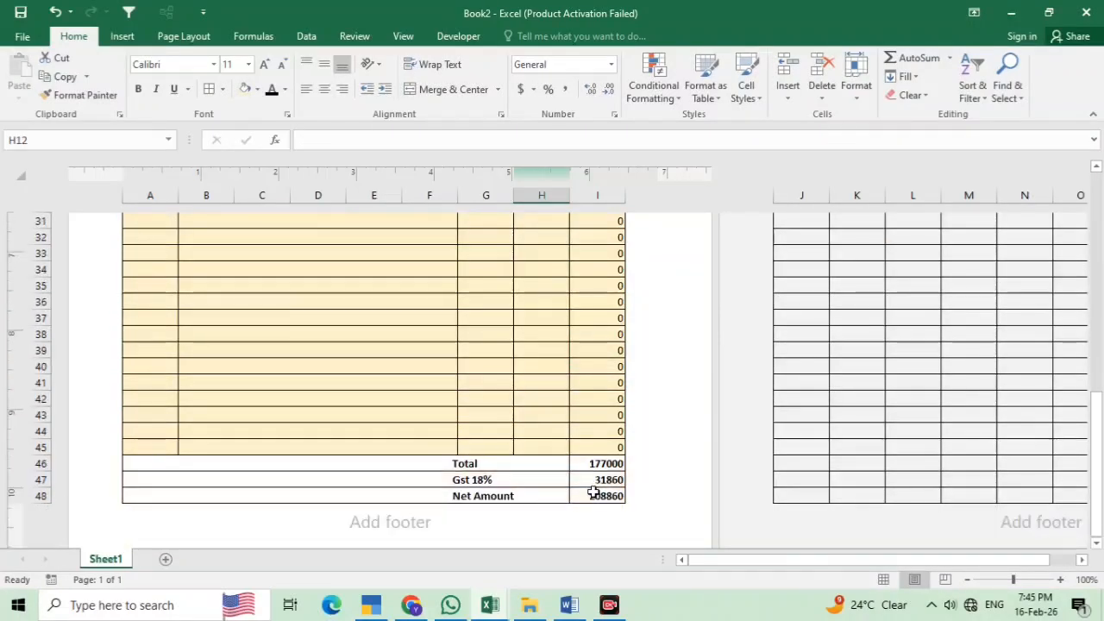
Give A46:I48 a dark orange fill and raise their font size to 12 pt
{"action": "left_click", "coordinate": [557, 481]}
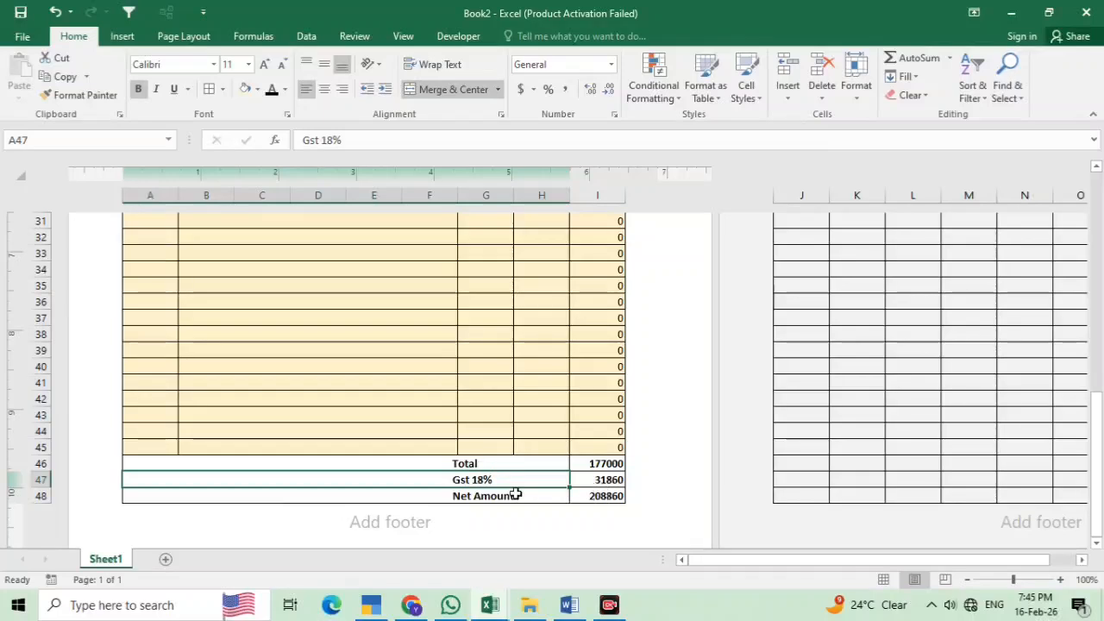
{"action": "left_click", "coordinate": [601, 466]}
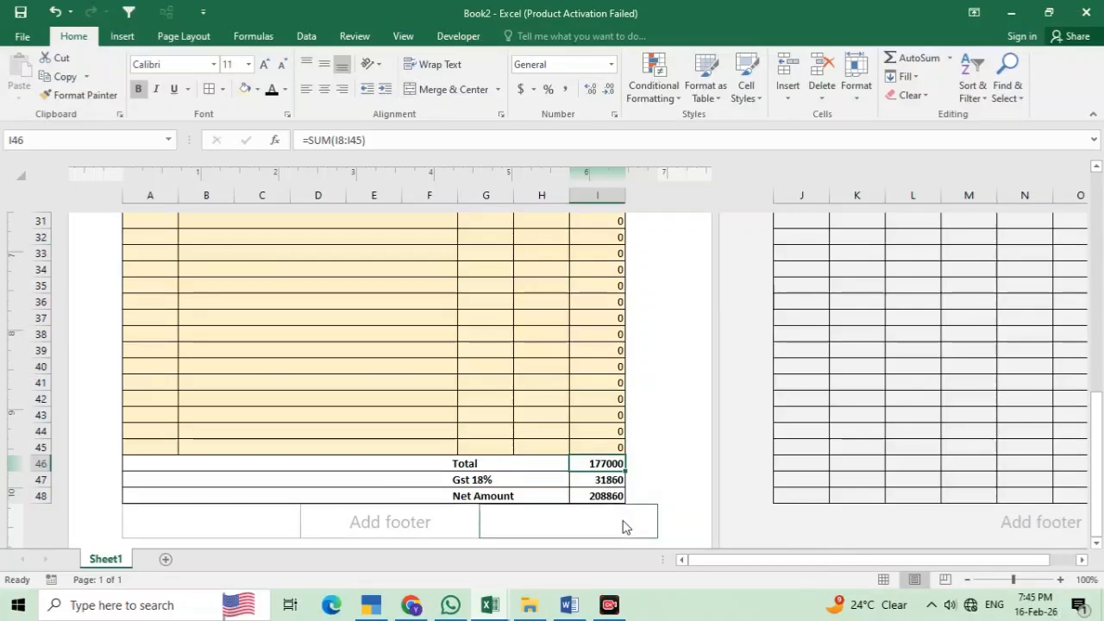
{"action": "left_click_drag", "start_coordinate": [198, 459], "coordinate": [577, 492]}
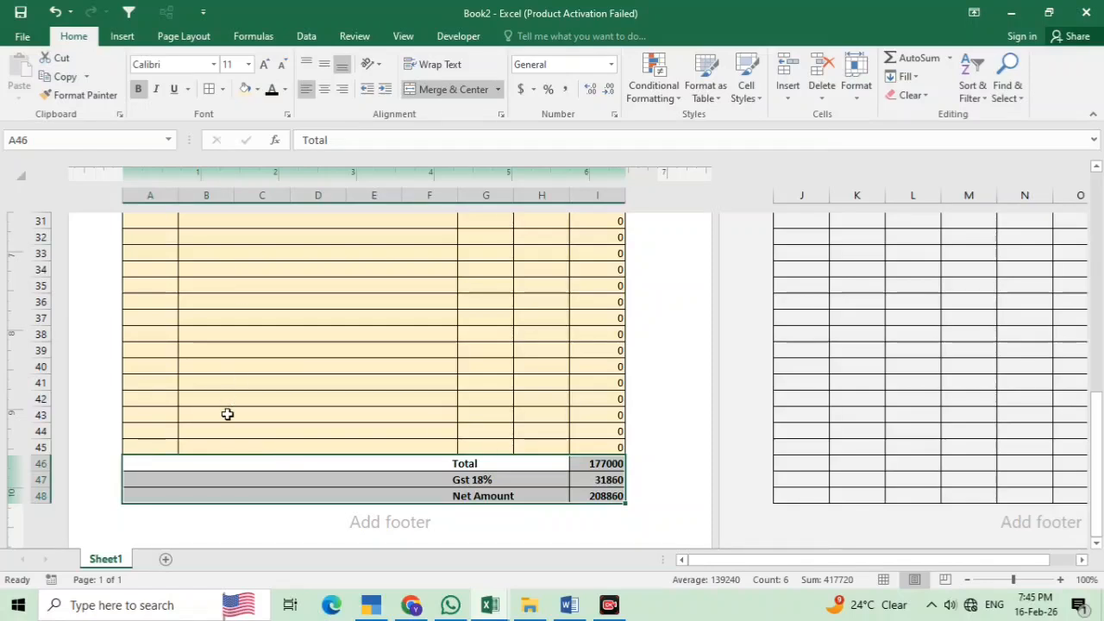
{"action": "left_click", "coordinate": [245, 90]}
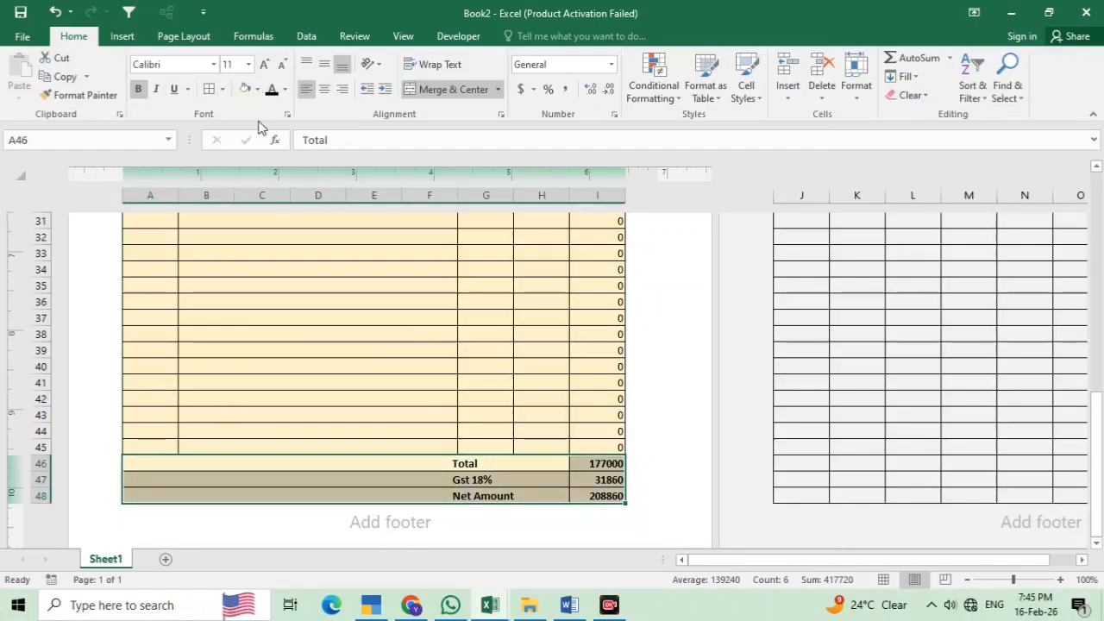
{"action": "left_click", "coordinate": [256, 89]}
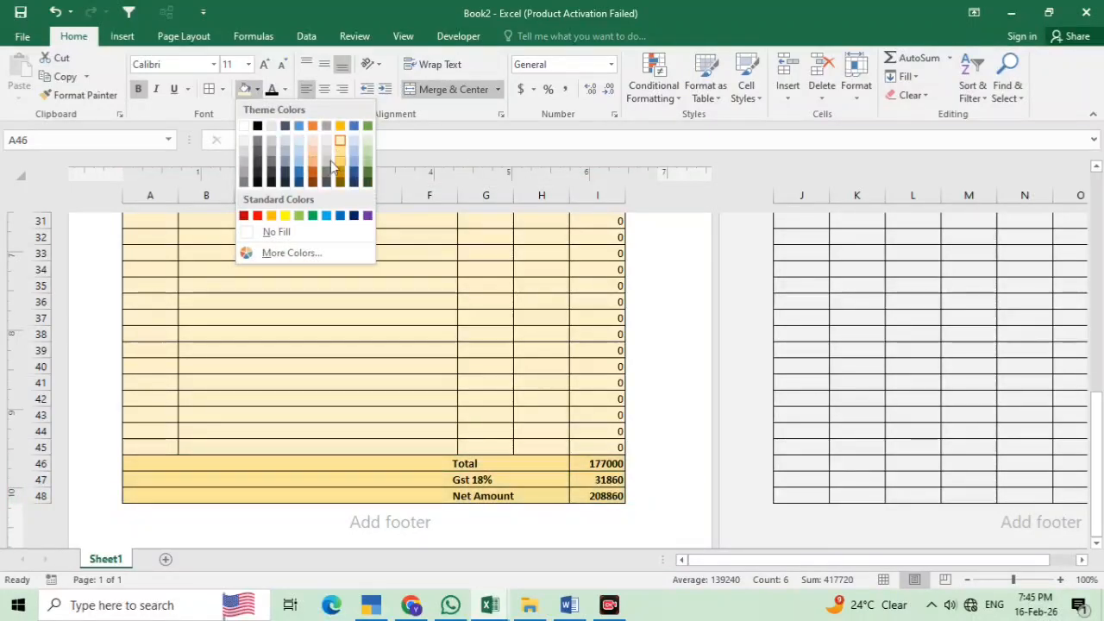
{"action": "left_click", "coordinate": [313, 171]}
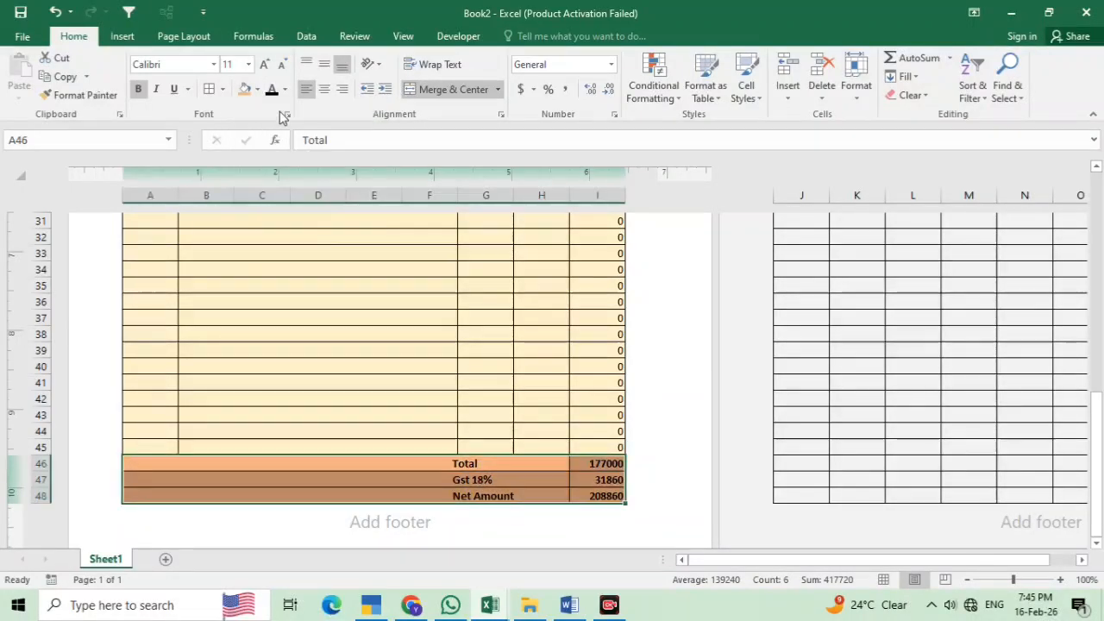
{"action": "left_click", "coordinate": [264, 67]}
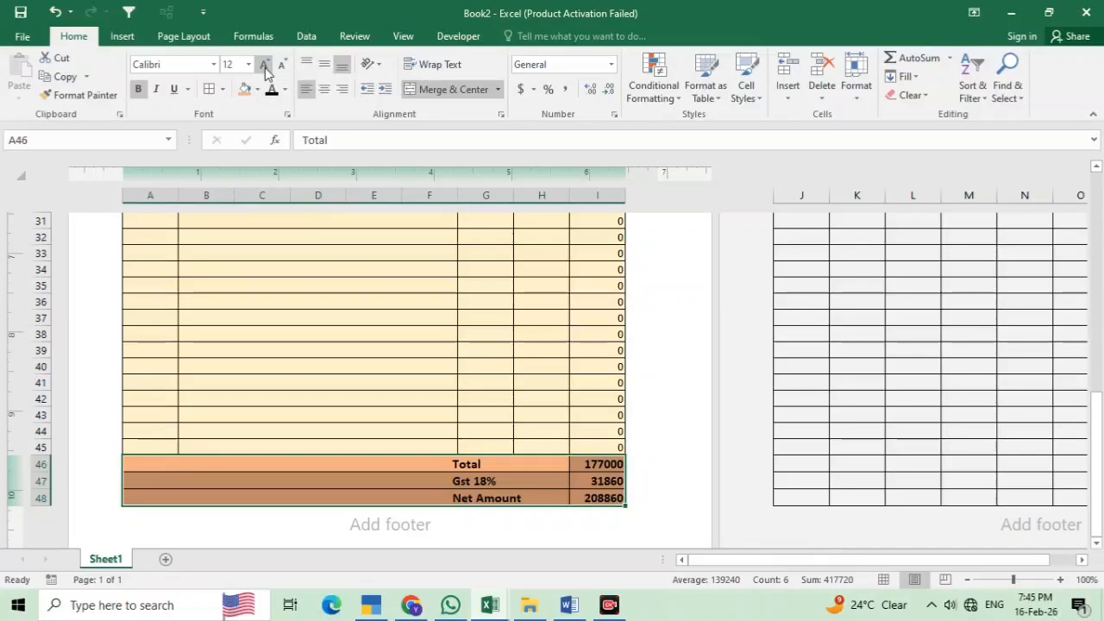
{"action": "left_click", "coordinate": [495, 397]}
{"action": "scroll", "coordinate": [474, 384], "scroll_direction": "up", "scroll_amount": 3}
{"action": "scroll", "coordinate": [469, 379], "scroll_direction": "up", "scroll_amount": 7}
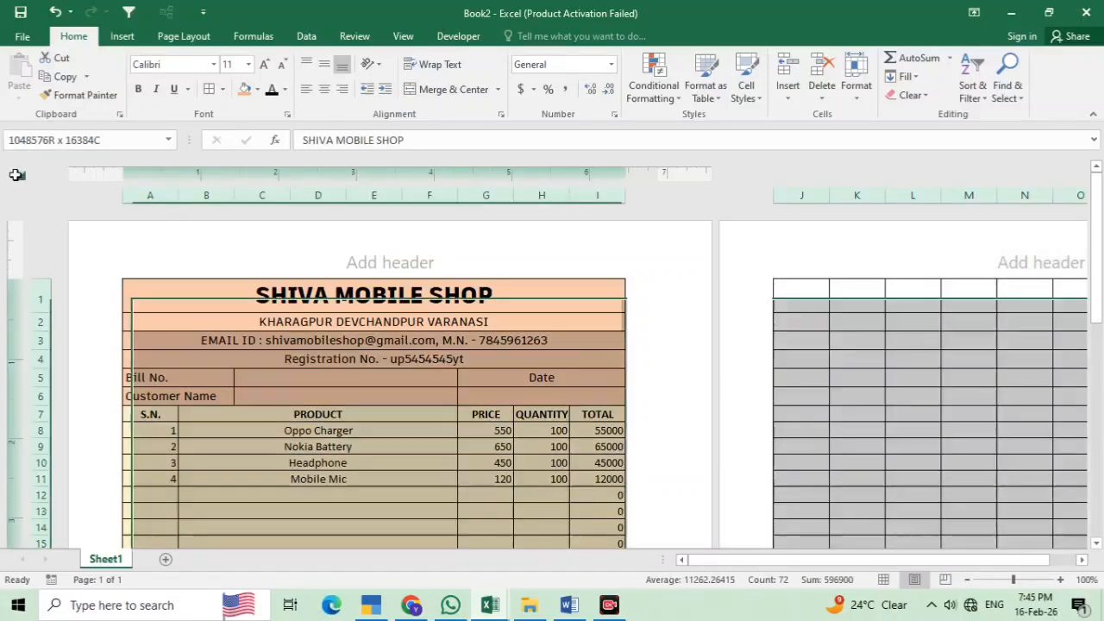
Center-align the contents of every cell on the worksheet
{"action": "left_click", "coordinate": [21, 175]}
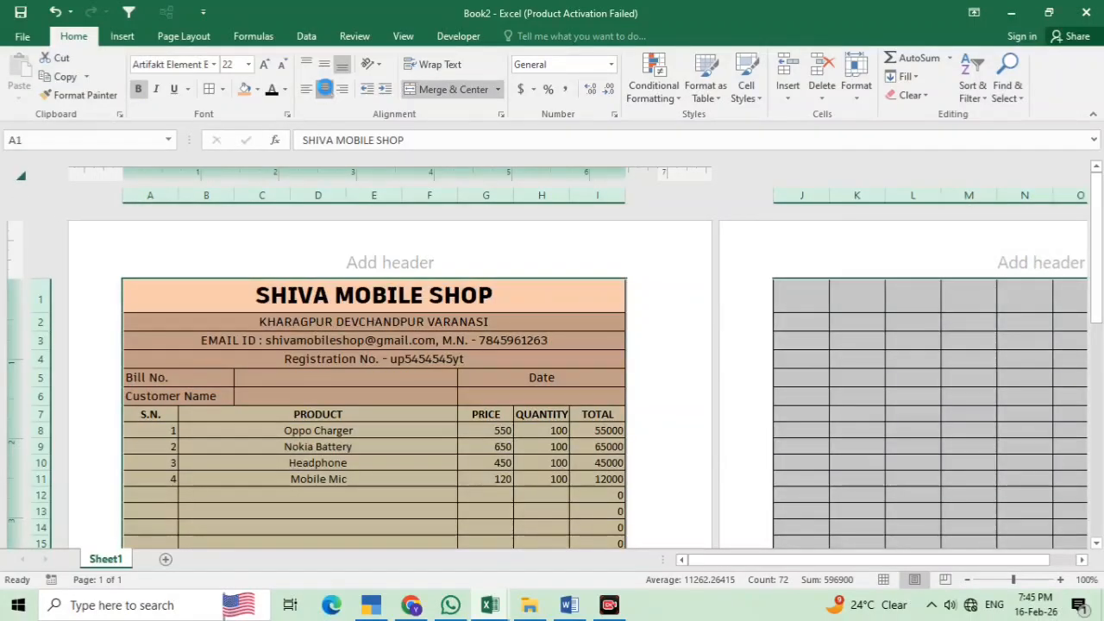
{"action": "left_click", "coordinate": [324, 90]}
{"action": "left_click", "coordinate": [325, 90]}
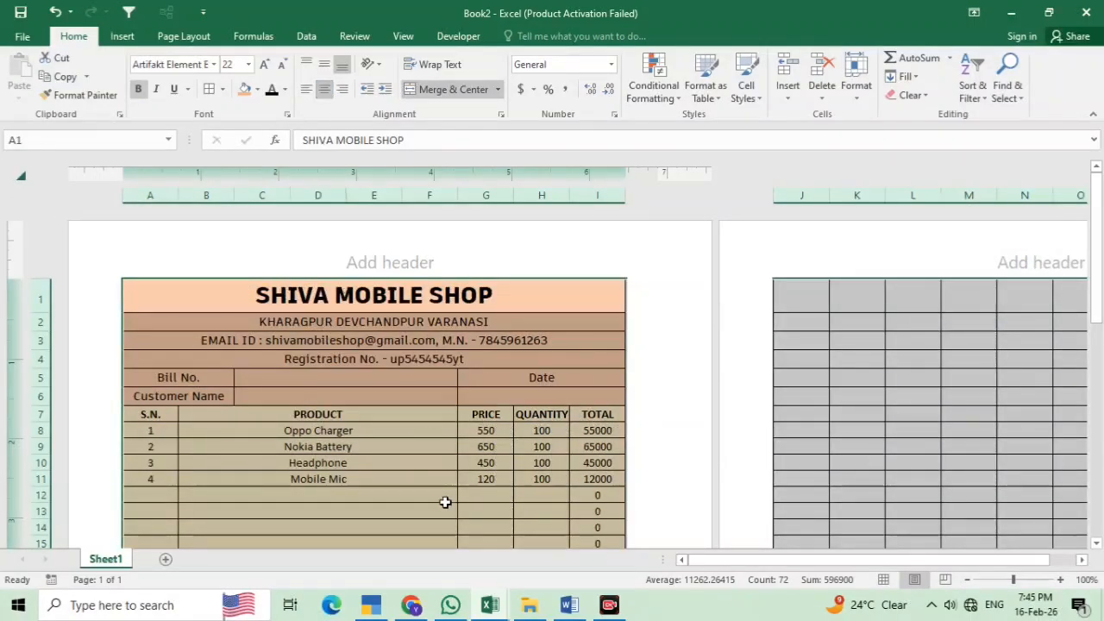
{"action": "left_click", "coordinate": [435, 473]}
Enter bill number 101, the customer's name, and the date 01/01/2026
{"action": "left_click", "coordinate": [336, 381]}
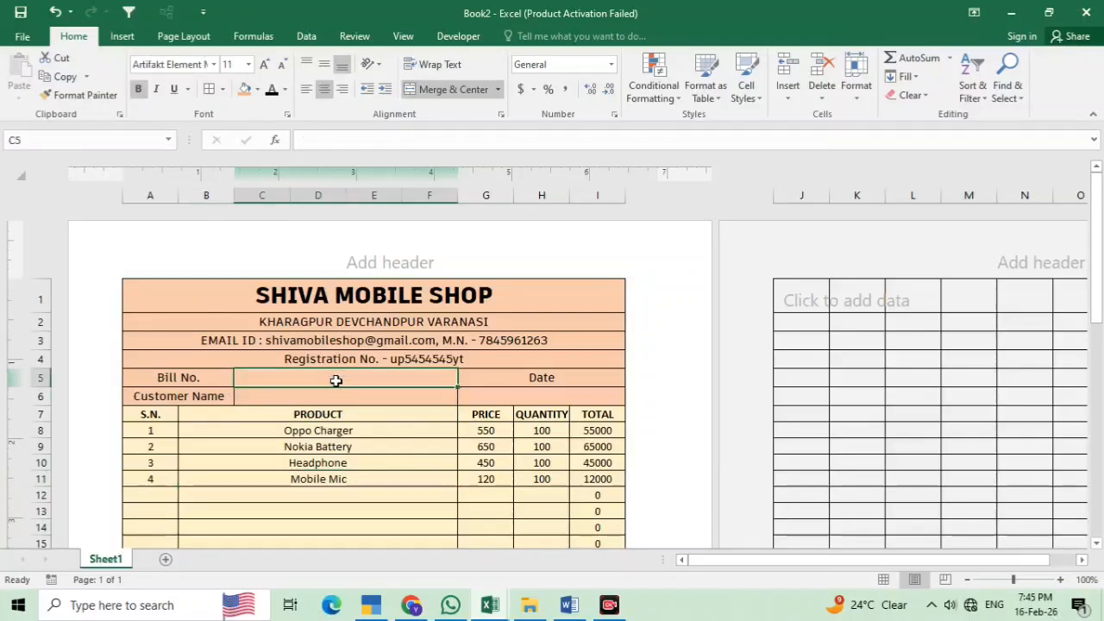
{"action": "type", "text": "101"}
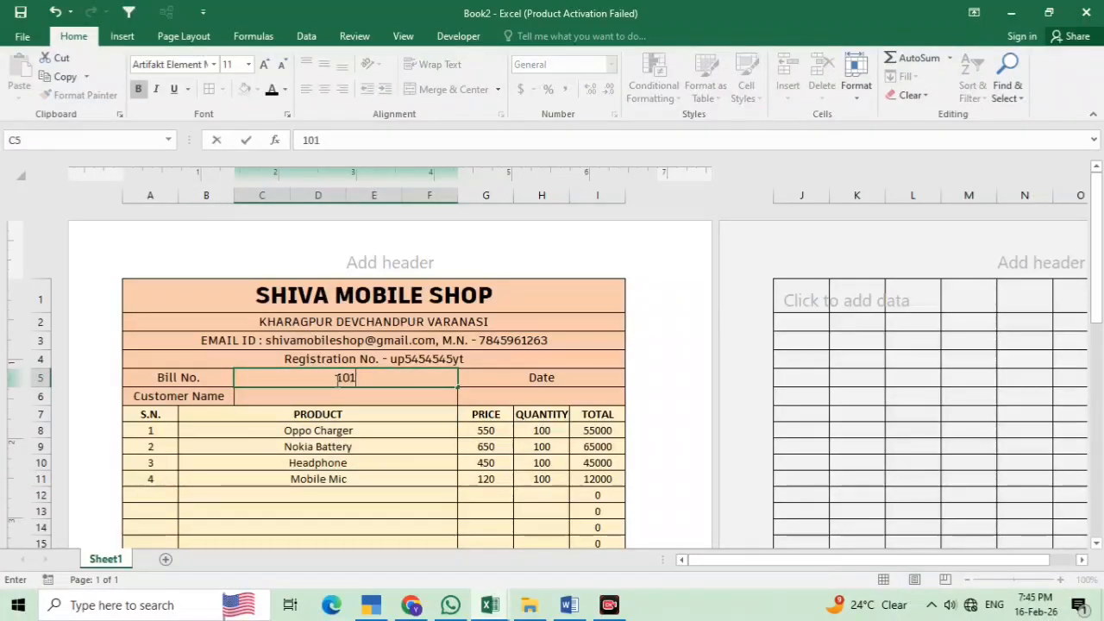
{"action": "left_click", "coordinate": [336, 394]}
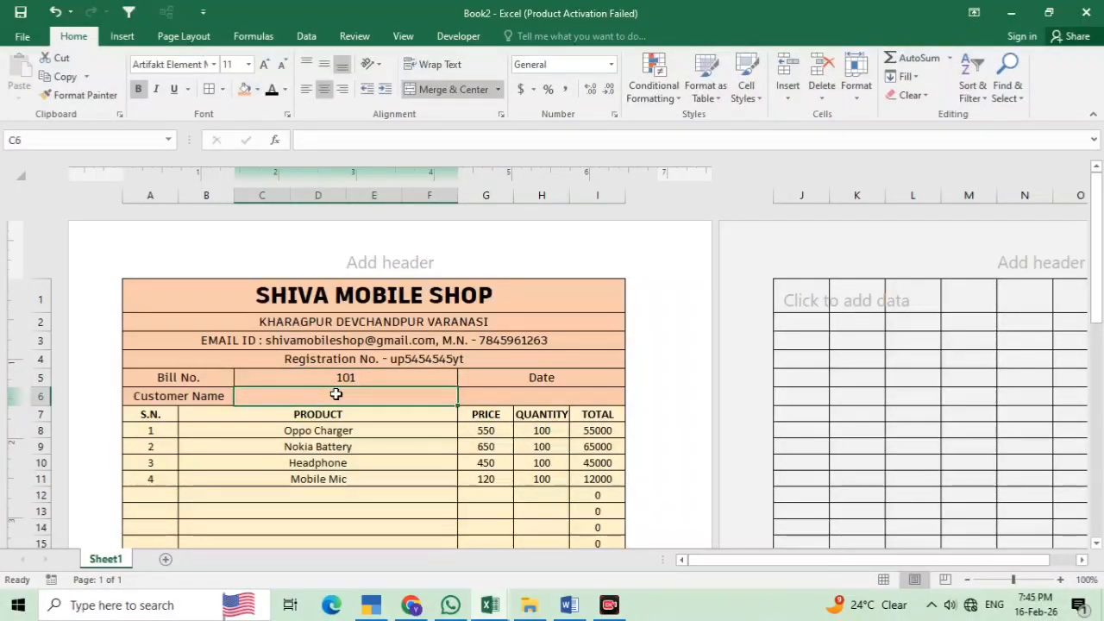
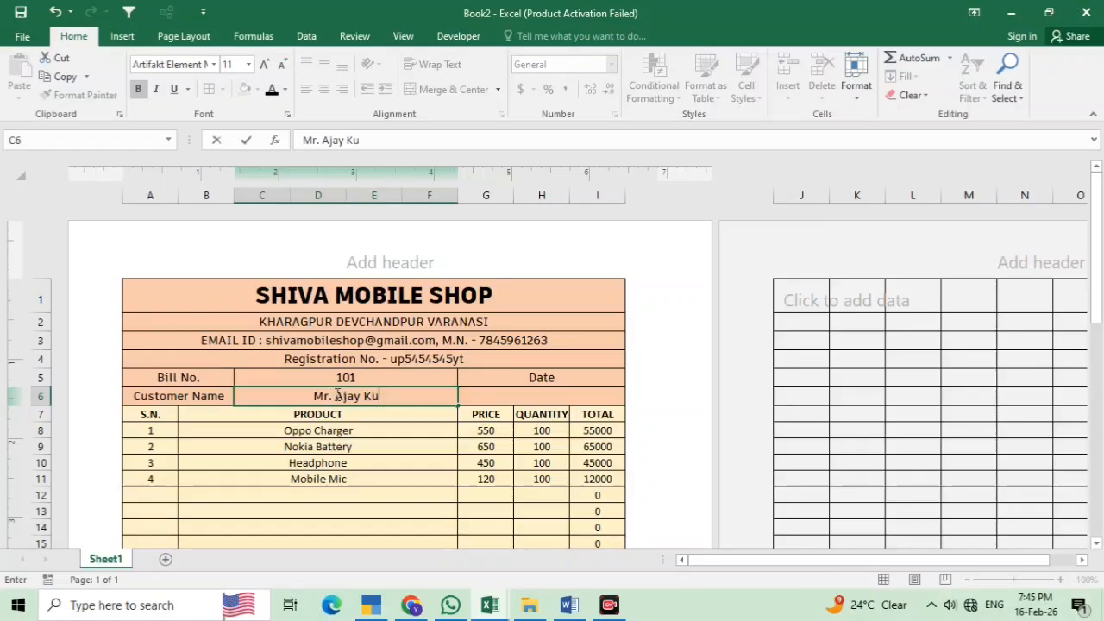
{"action": "left_click", "coordinate": [540, 398]}
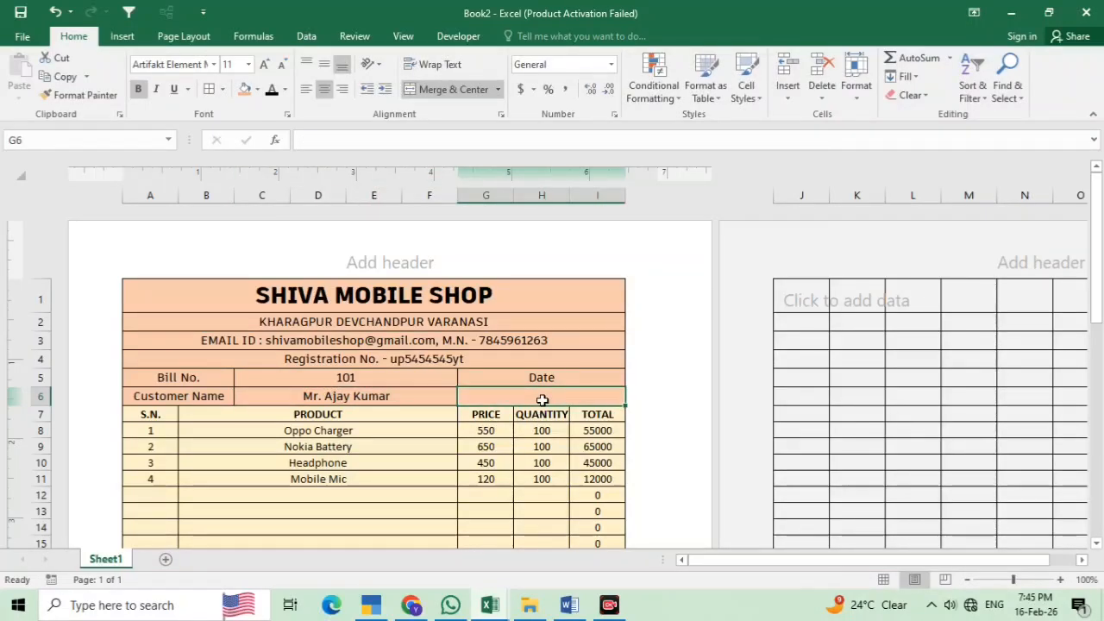
{"action": "type", "text": "01/0"}
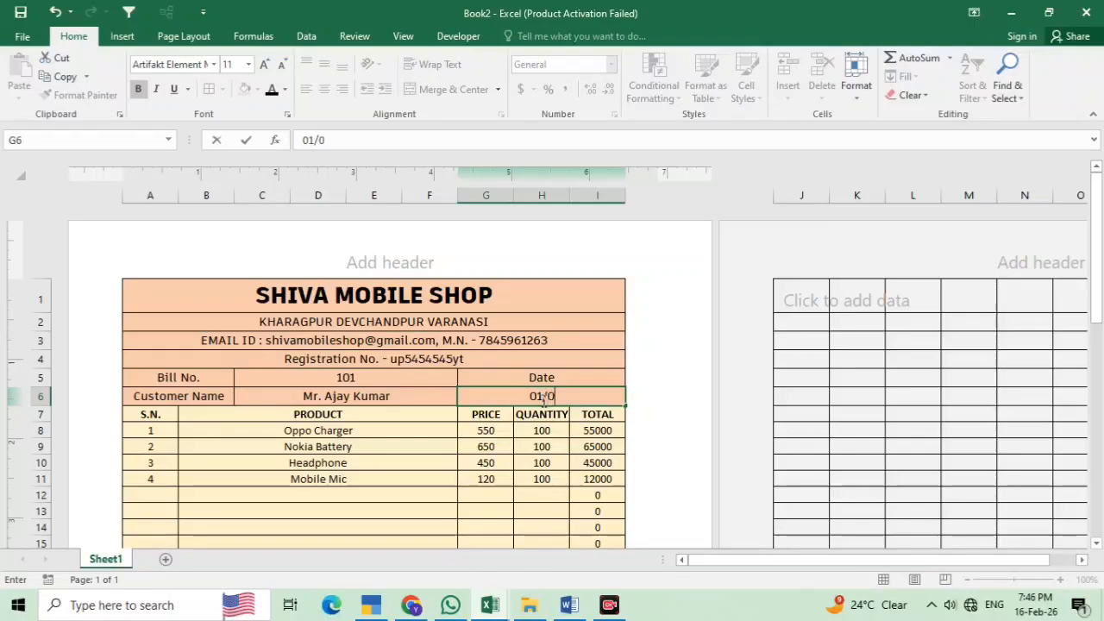
{"action": "type", "text": "1/2026"}
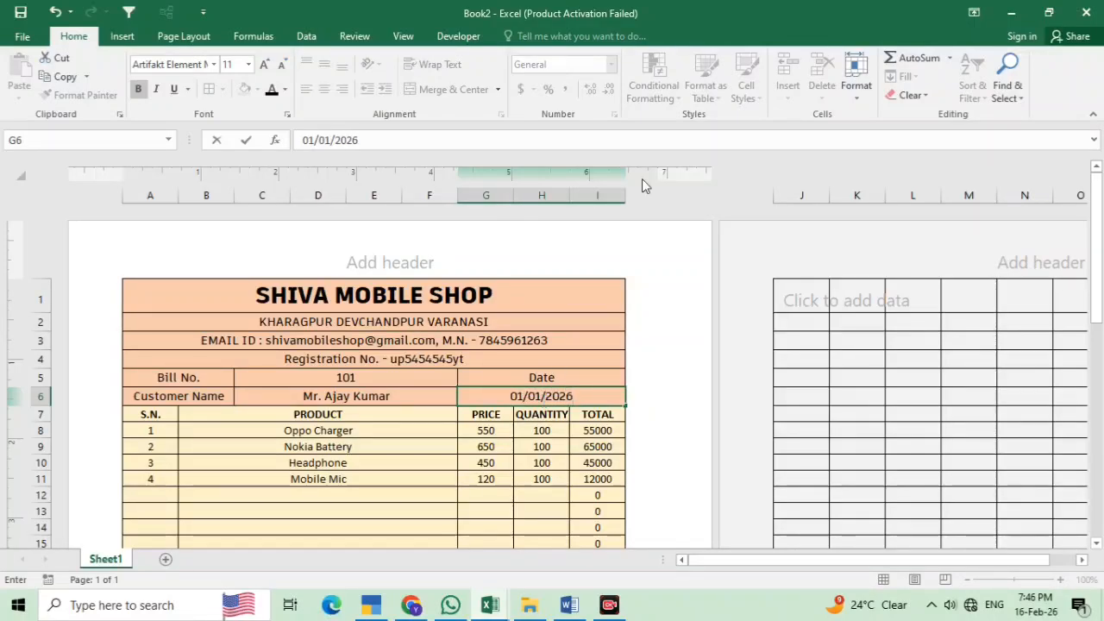
{"action": "left_click", "coordinate": [488, 473]}
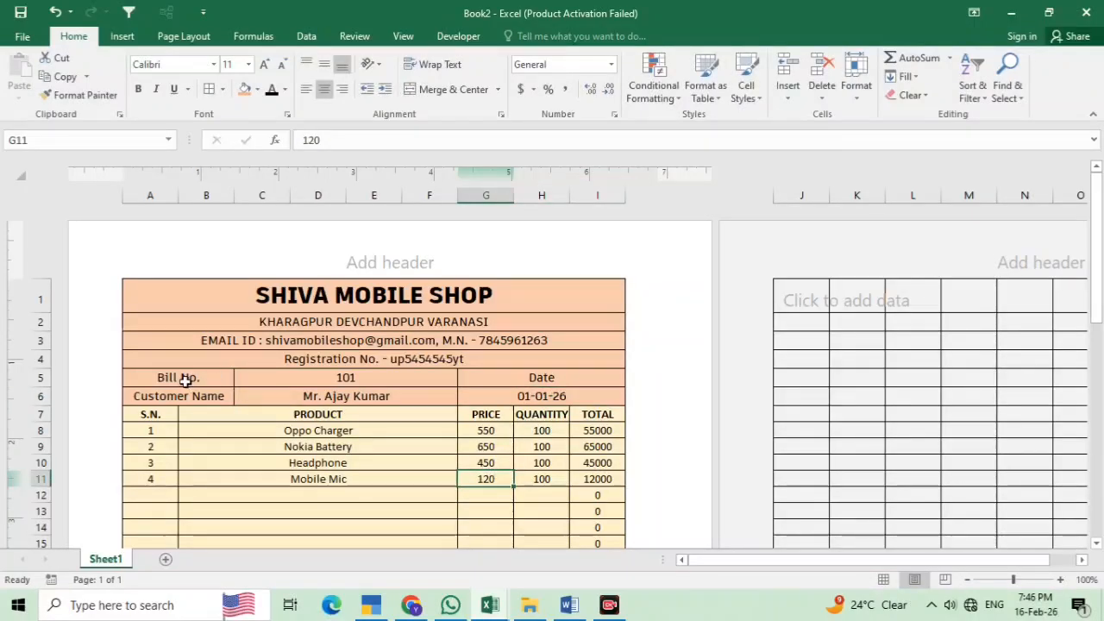
Apply the Arial Rounded MT Bold font to bill detail rows A5:I6
{"action": "left_click_drag", "start_coordinate": [182, 382], "coordinate": [557, 388]}
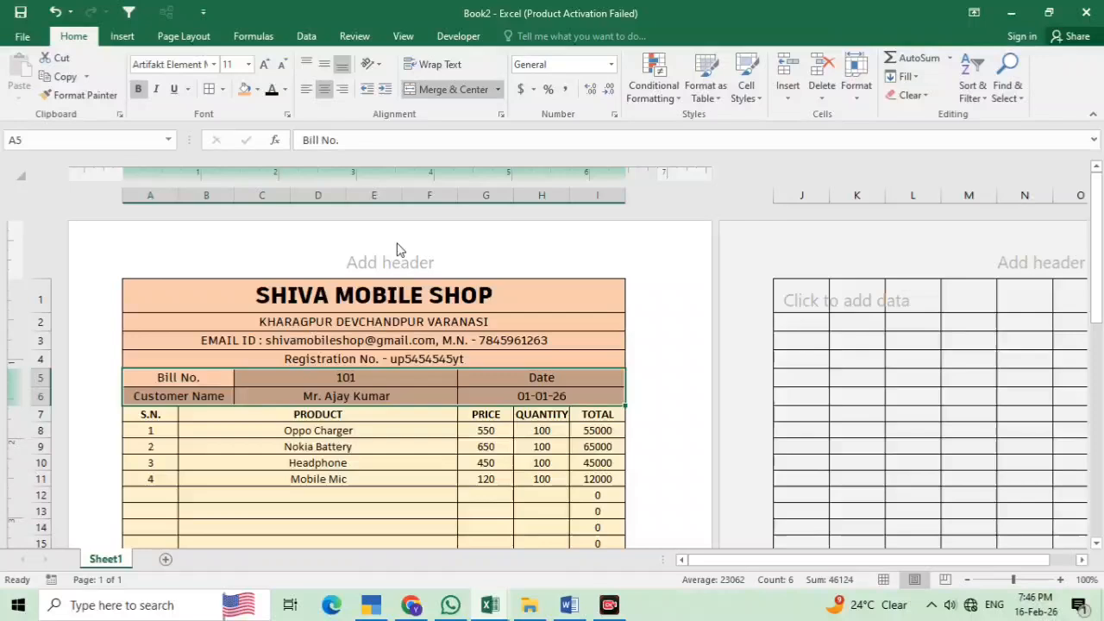
{"action": "left_click", "coordinate": [213, 65]}
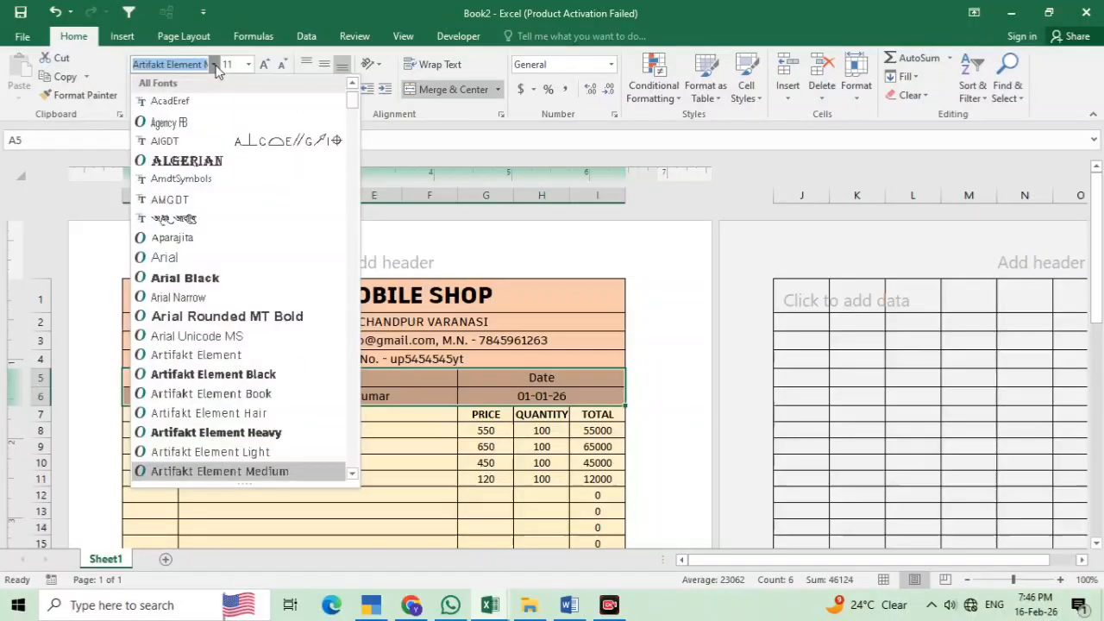
{"action": "left_click", "coordinate": [222, 317]}
{"action": "left_click", "coordinate": [526, 442]}
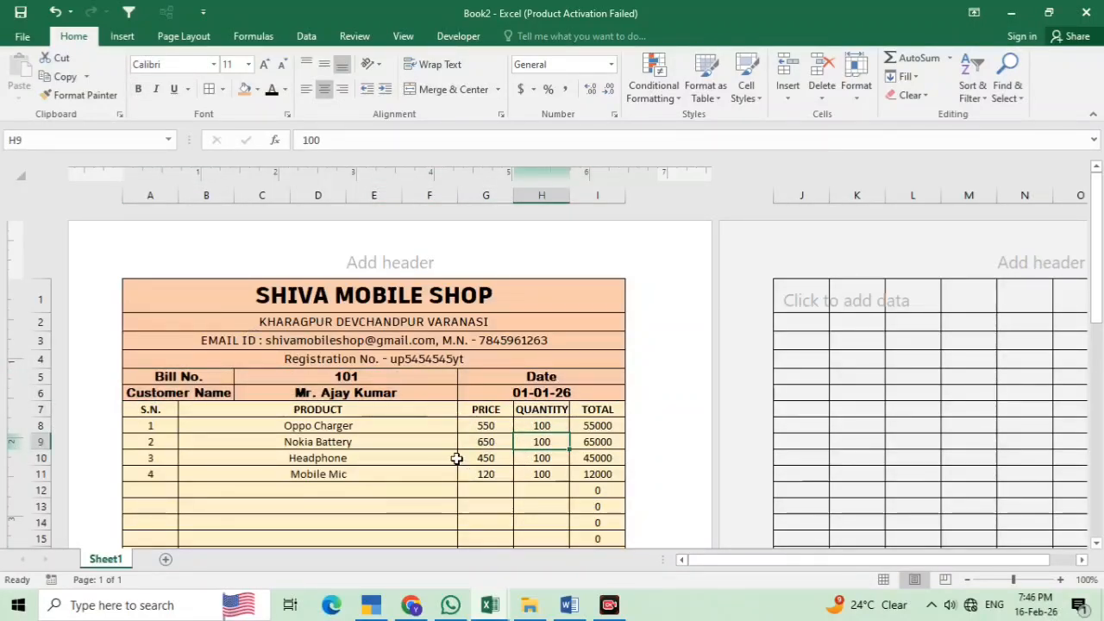
{"action": "scroll", "coordinate": [452, 468], "scroll_direction": "down", "scroll_amount": 9}
{"action": "scroll", "coordinate": [449, 465], "scroll_direction": "down", "scroll_amount": 3}
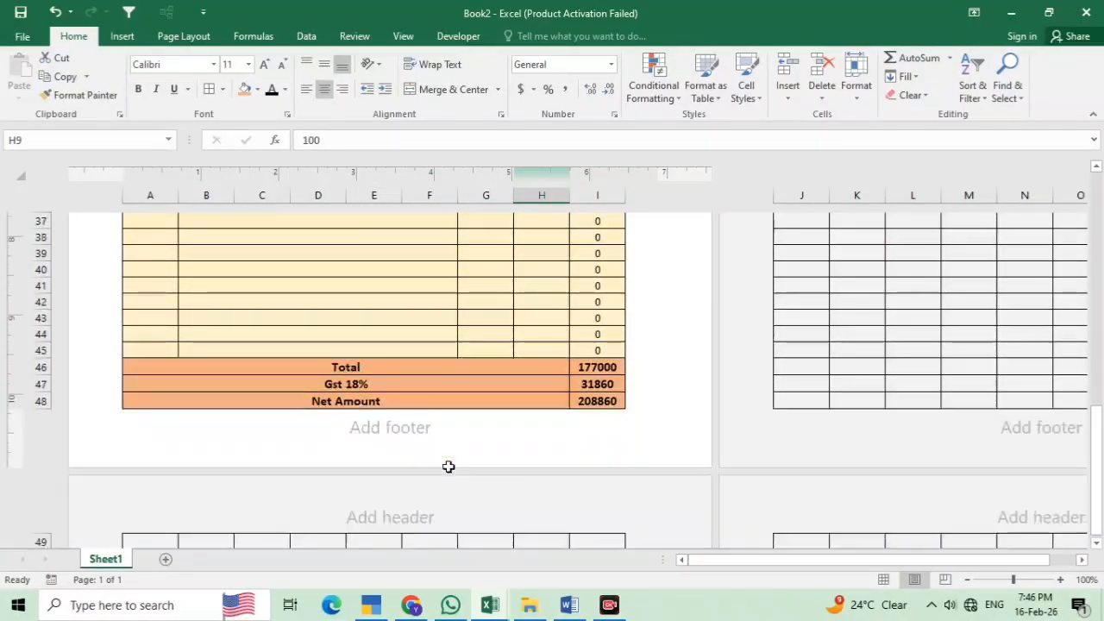
{"action": "scroll", "coordinate": [402, 420], "scroll_direction": "up", "scroll_amount": 8}
{"action": "scroll", "coordinate": [401, 420], "scroll_direction": "up", "scroll_amount": 1}
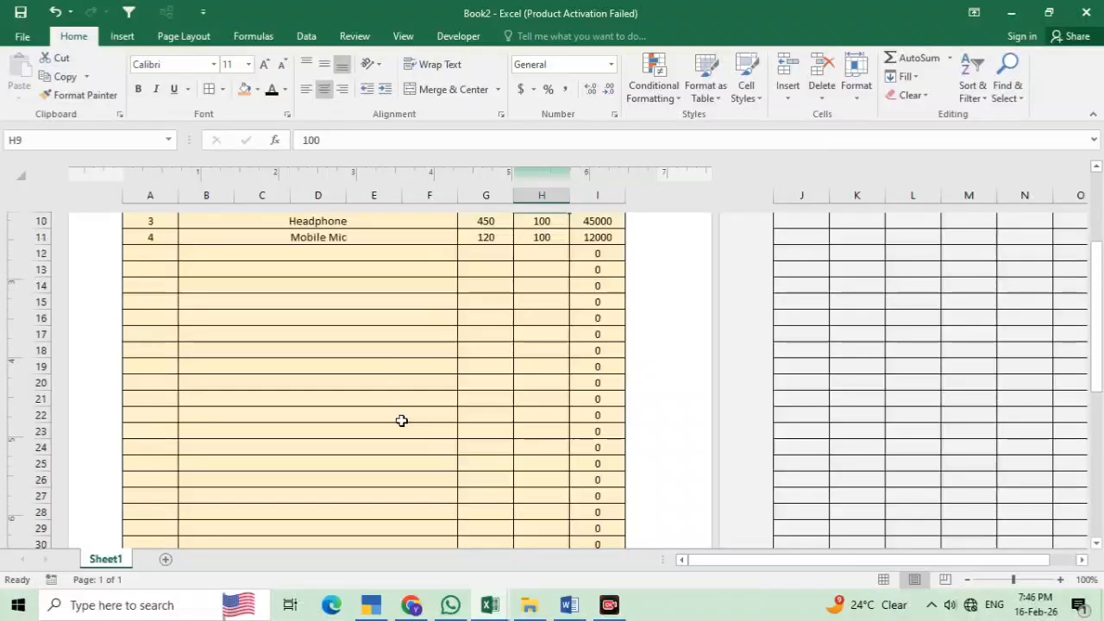
{"action": "key", "text": "ctrl+p"}
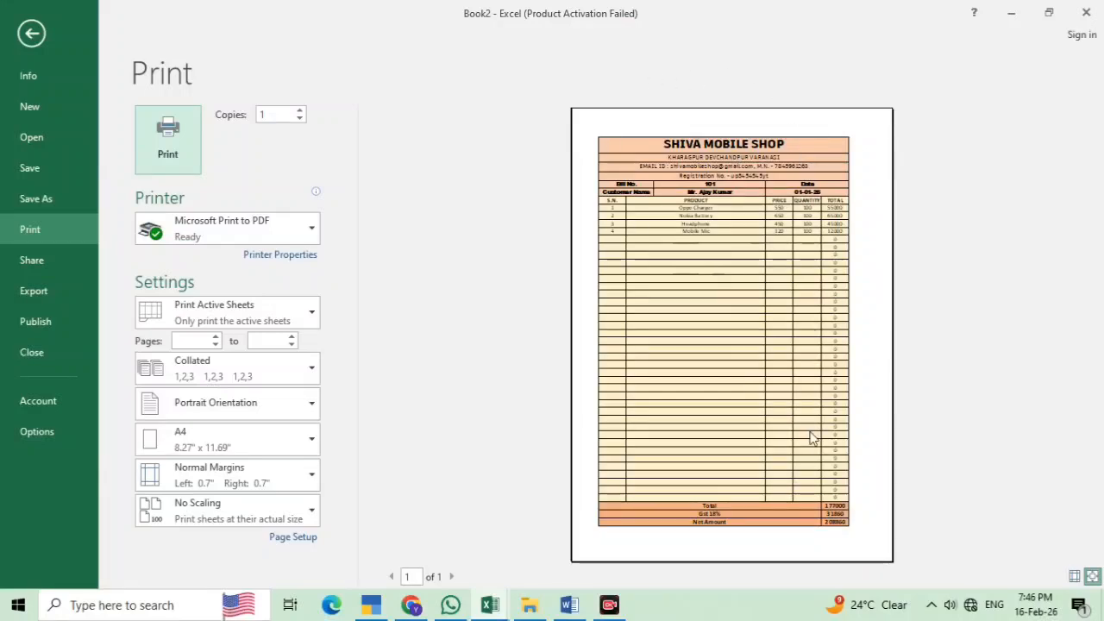
{"action": "key", "text": "Escape"}
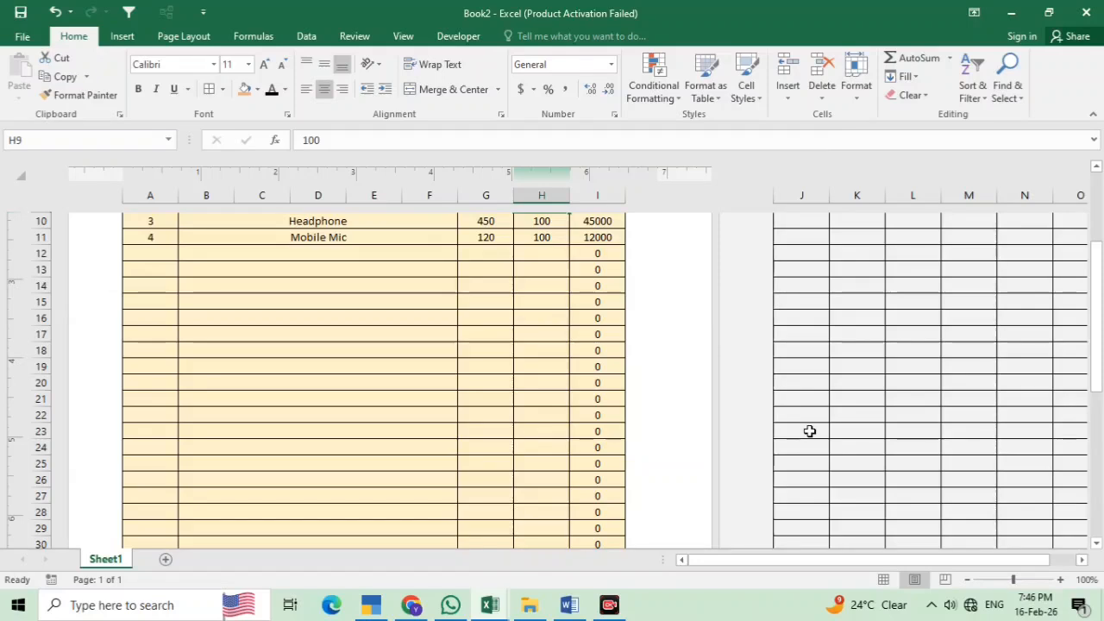
{"action": "scroll", "coordinate": [334, 444], "scroll_direction": "up", "scroll_amount": 3}
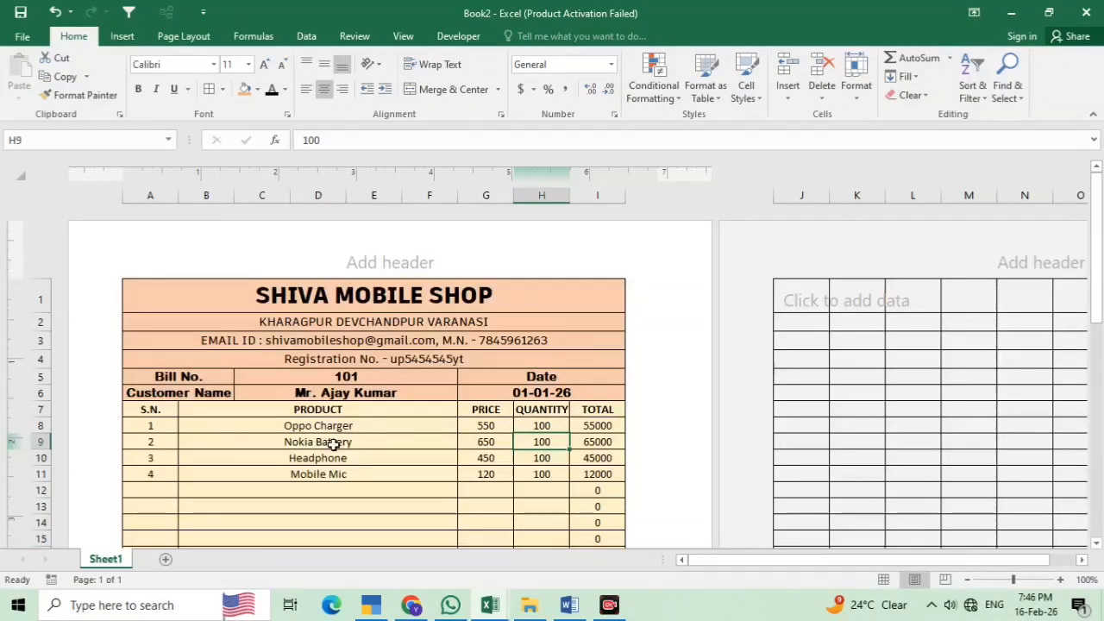